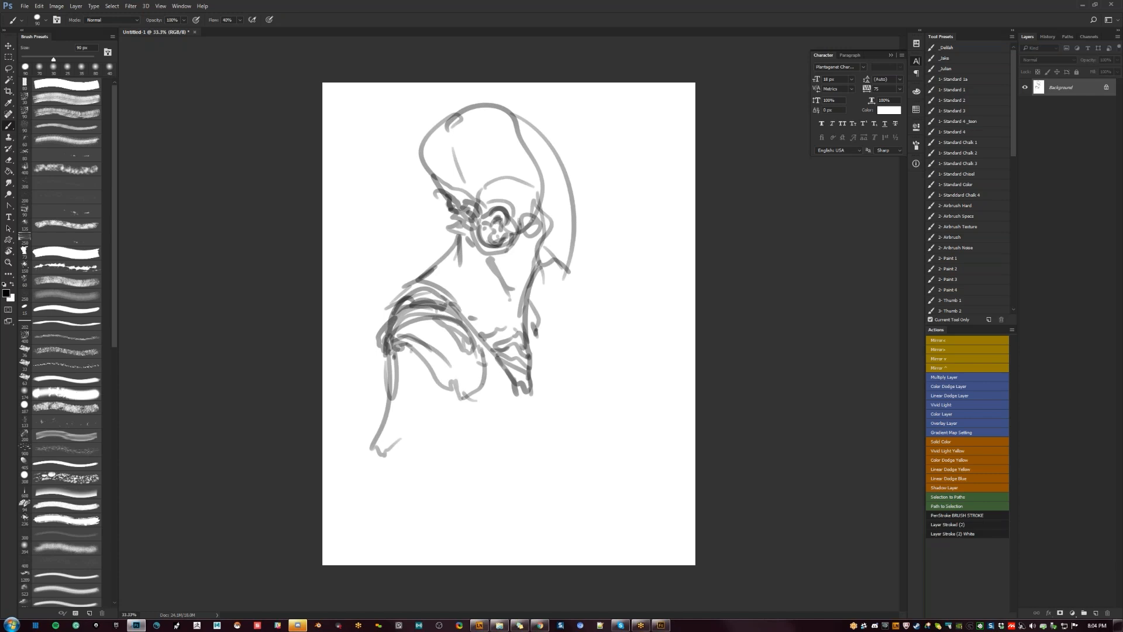
Sketch the upper arm with long tapering gray strokes running down from the shoulder.
mouse_move(465, 390)
left_mouse_down()
mouse_move(410, 438)
mouse_move(384, 503)
left_mouse_up()
left_click_drag(385, 432, 370, 467)
mouse_move(389, 412)
left_mouse_down()
mouse_move(371, 496)
mouse_move(450, 390)
mouse_move(375, 513)
left_mouse_up()
left_click_drag(375, 514, 460, 396)
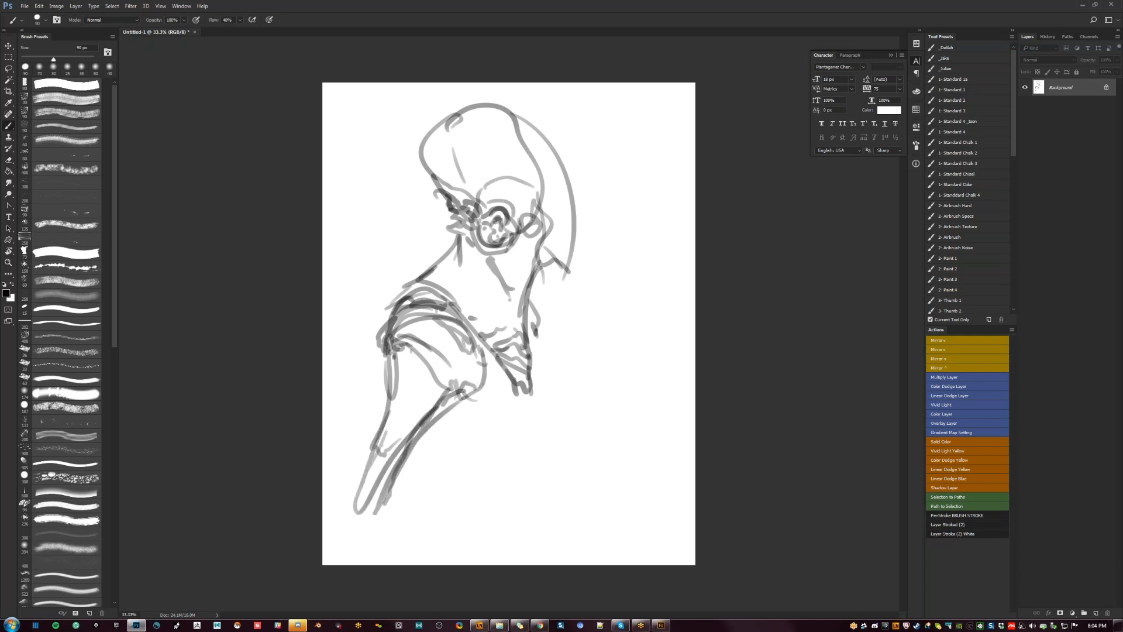
Select the whole figure with the lasso, scale it down near the upper middle of the canvas, and deselect.
key("l")
mouse_move(621, 269)
left_mouse_down()
mouse_move(505, 93)
mouse_move(384, 232)
mouse_move(338, 434)
mouse_move(620, 275)
left_mouse_up()
key("ctrl+t")
left_click_drag(625, 84, 527, 240)
mouse_move(508, 294)
left_mouse_down()
mouse_move(544, 191)
mouse_move(532, 162)
left_mouse_up()
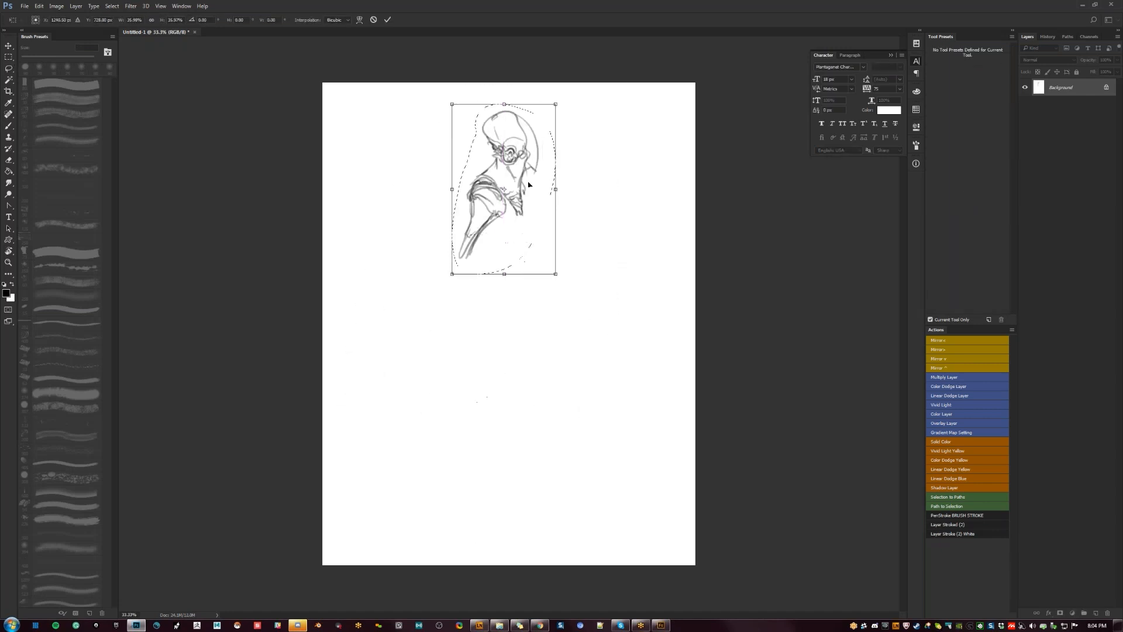
key("Return")
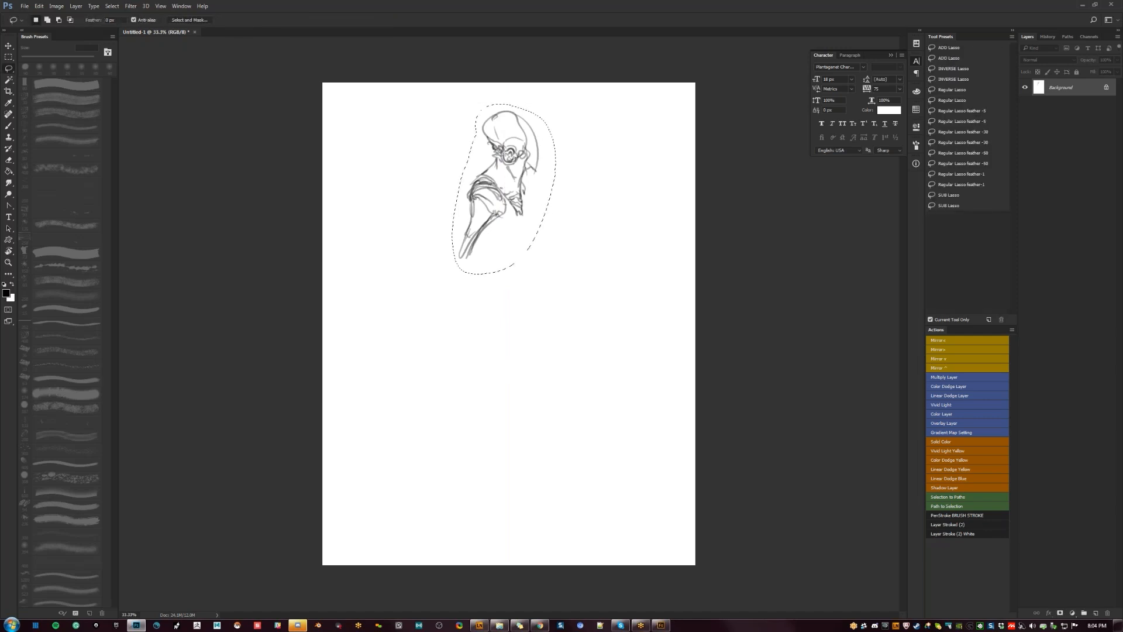
key("ctrl+d")
Sketch the ribcage and lower torso below the chest, then mirror the canvas to check the shape.
key("ctrl+f")
key("b")
mouse_move(498, 184)
left_mouse_down()
mouse_move(486, 237)
mouse_move(496, 255)
mouse_move(534, 230)
mouse_move(496, 259)
mouse_move(488, 240)
mouse_move(496, 263)
mouse_move(519, 247)
mouse_move(511, 267)
mouse_move(506, 242)
mouse_move(514, 270)
left_mouse_up()
key("bracketleft")
key("bracketleft")
key("bracketleft")
key("bracketleft")
key("ctrl+shift+h")
key("ctrl+space")
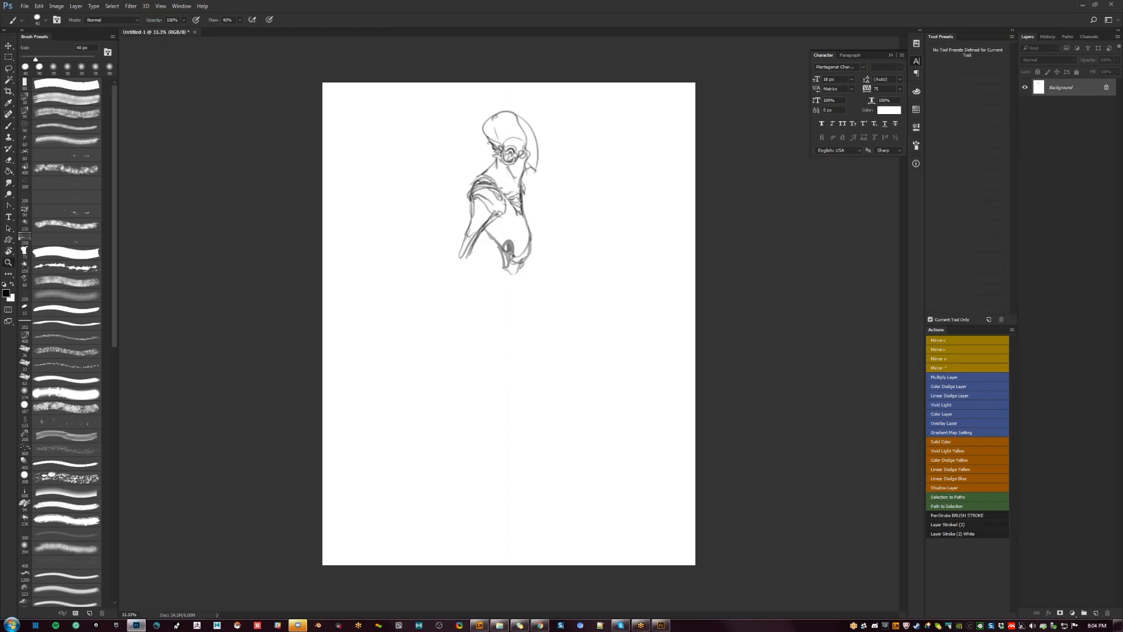
Shade along the length of the arm with thin strokes in a gray sampled from the sketch.
left_click(506, 260)
key("bracketleft")
key("bracketleft")
key("bracketleft")
key("bracketleft")
key("bracketleft")
key("bracketleft")
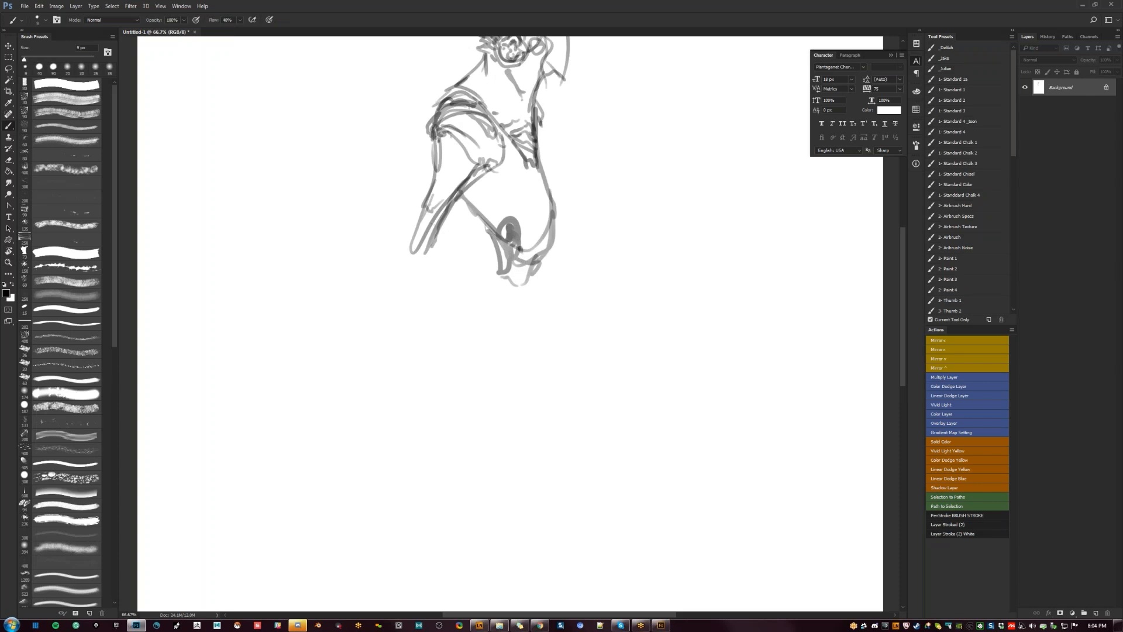
key("bracketright")
key("bracketright")
key("bracketright")
left_click(434, 178, "alt")
mouse_move(432, 193)
left_mouse_down()
mouse_move(383, 278)
mouse_move(397, 265)
left_mouse_up()
left_click_drag(435, 189, 406, 256)
left_click_drag(426, 211, 403, 264)
left_click_drag(448, 181, 413, 264)
left_click_drag(449, 204, 419, 264)
left_click_drag(481, 170, 435, 226)
Build up light gray tone on the shoulder and upper arm with wider strokes in a newly sampled gray.
left_click(446, 186, "alt")
key("bracketright")
key("bracketright")
key("bracketright")
left_click_drag(484, 167, 420, 237)
left_click_drag(448, 163, 430, 208)
left_click_drag(453, 140, 439, 173)
left_click_drag(443, 176, 438, 195)
mouse_move(448, 138)
left_mouse_down()
mouse_move(460, 173)
mouse_move(465, 155)
left_mouse_up()
mouse_move(461, 150)
left_mouse_down()
mouse_move(473, 166)
mouse_move(445, 129)
mouse_move(483, 164)
mouse_move(488, 136)
mouse_move(501, 165)
mouse_move(502, 149)
mouse_move(500, 172)
mouse_move(479, 191)
left_mouse_up()
Darken the shadow edge between the shoulder and chest with the default black, then mirror the canvas.
key("bracketleft")
key("d")
key("bracketright")
key("bracketright")
key("bracketright")
key("bracketright")
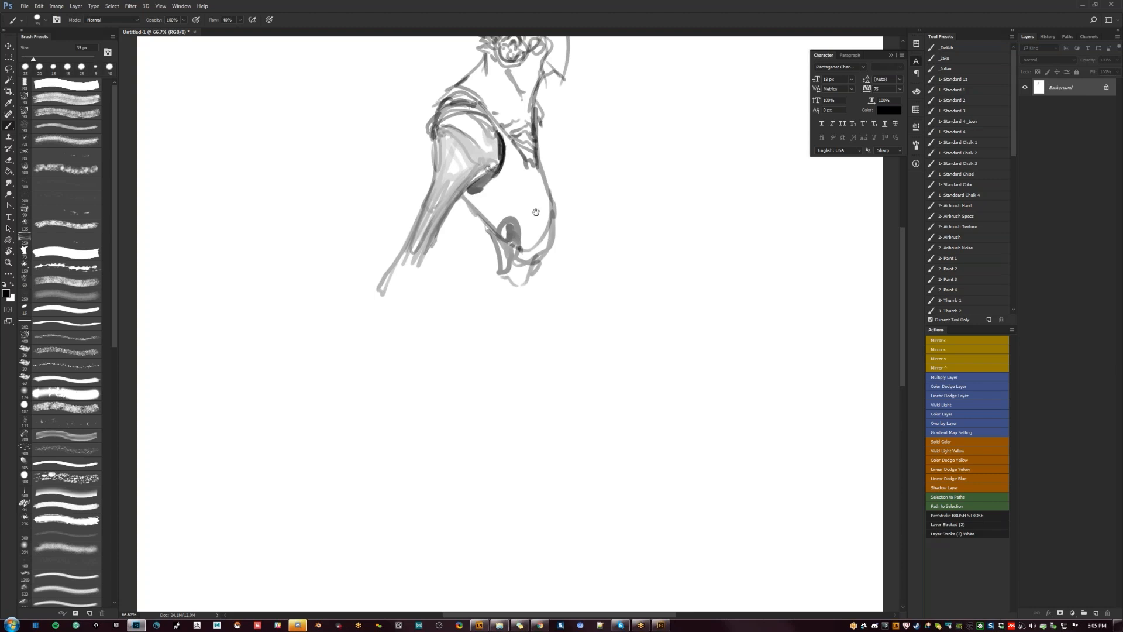
left_click_drag(535, 211, 538, 286)
key("ctrl+shift+h")
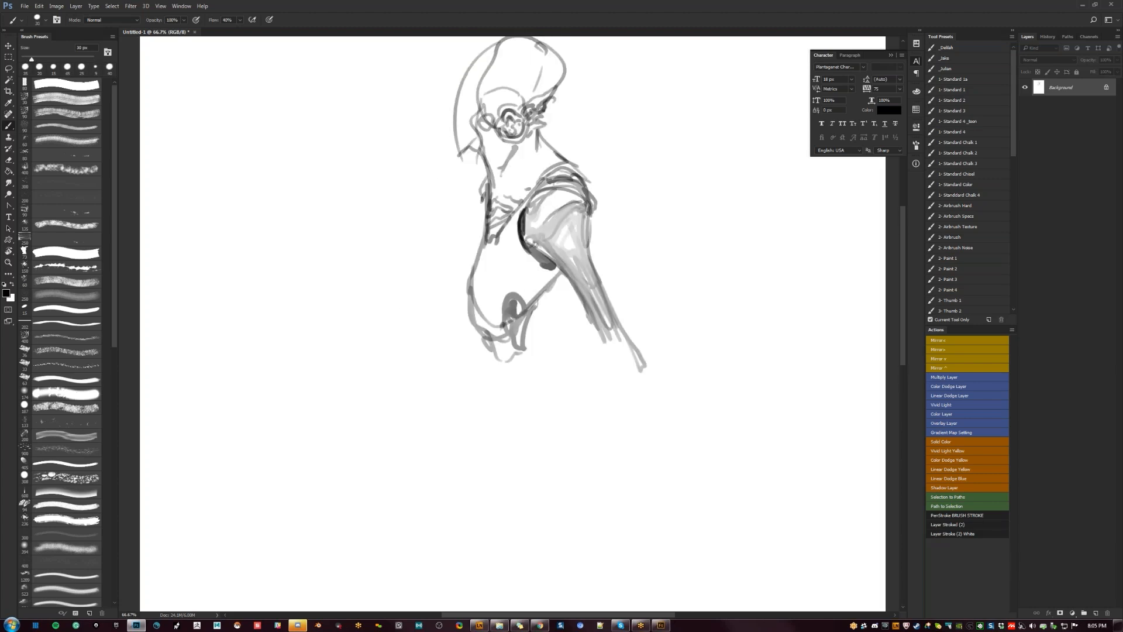
Strengthen the chest front and draw the first mouth and jaw marks below the face shield.
left_click_drag(482, 189, 484, 228)
mouse_move(462, 147)
left_mouse_down()
mouse_move(456, 160)
mouse_move(482, 139)
mouse_move(465, 128)
mouse_move(480, 105)
mouse_move(478, 164)
left_mouse_up()
key("ctrl+f")
left_click_drag(544, 147, 545, 152)
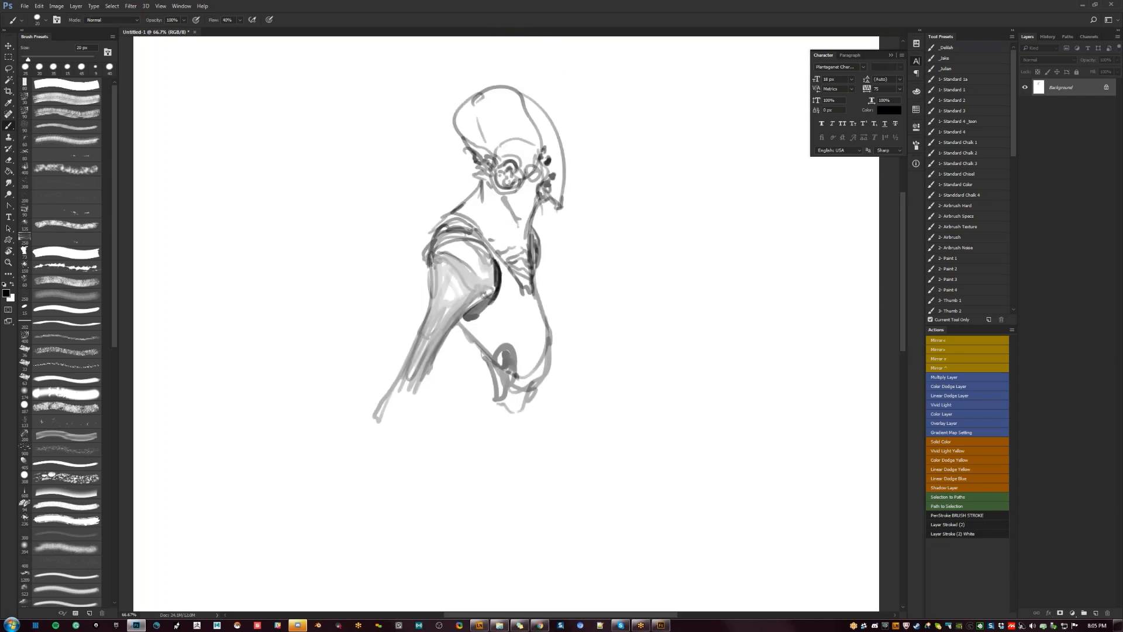
Draw a dark forehead contour inside the face shield and refine the profile in mirrored and normal views.
left_click_drag(518, 96, 539, 136)
key("ctrl+f")
key("ctrl+f")
key("ctrl+f")
left_click_drag(489, 109, 468, 155)
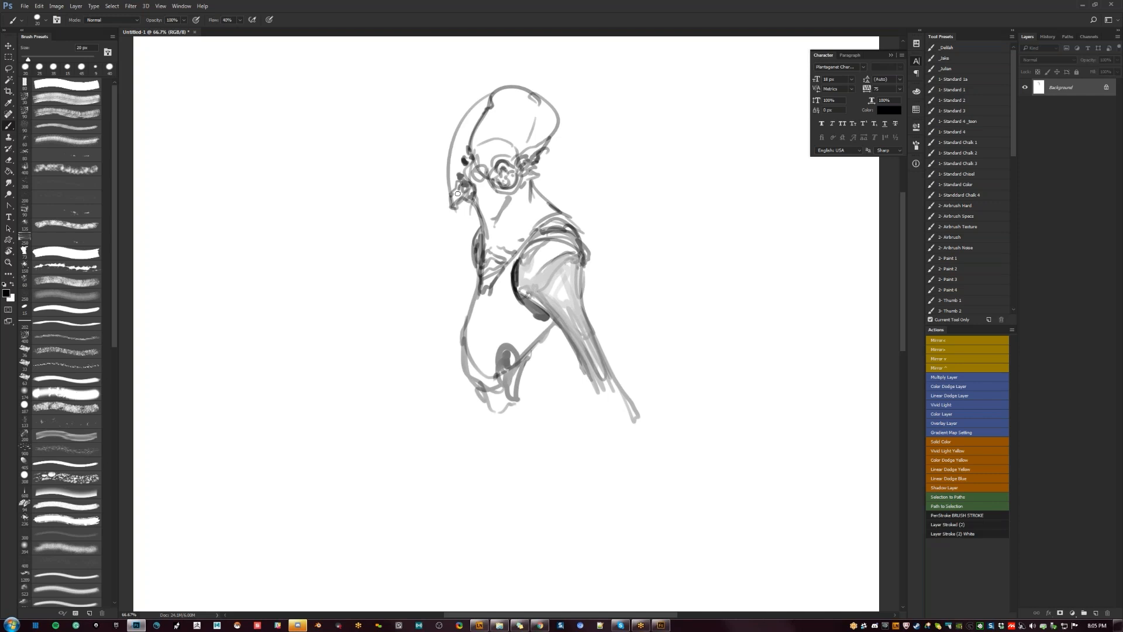
key("ctrl+f")
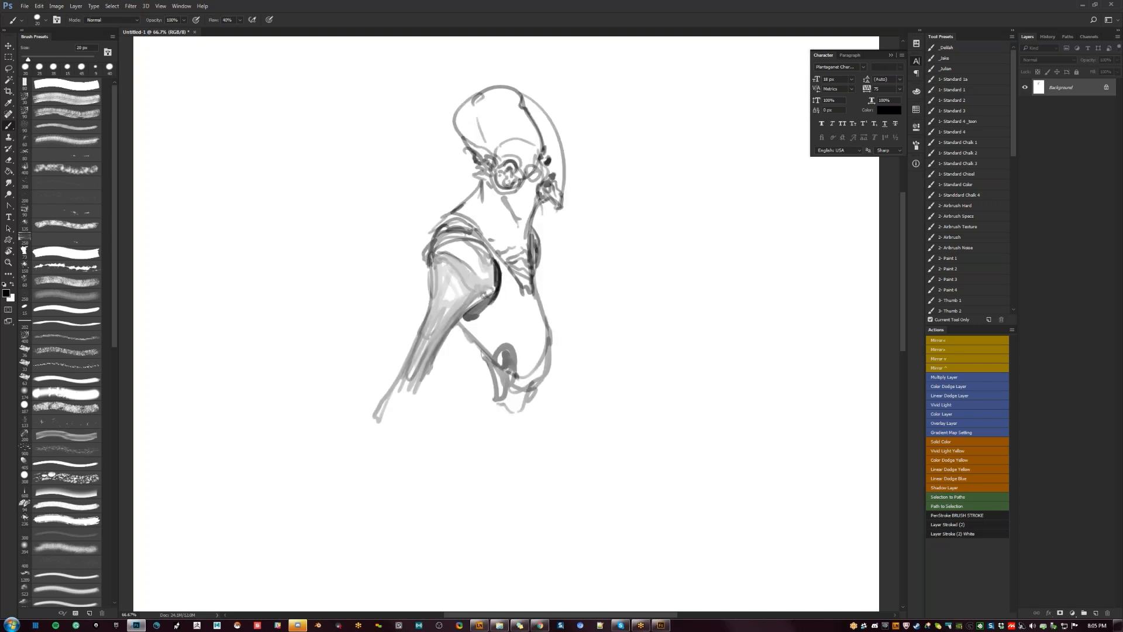
Sketch the jawline and neck tendons below the ear, then check the drawing in mirrored view.
mouse_move(552, 212)
left_mouse_down()
mouse_move(523, 212)
mouse_move(517, 200)
mouse_move(526, 222)
mouse_move(511, 205)
mouse_move(523, 233)
left_mouse_up()
mouse_move(493, 191)
left_mouse_down()
mouse_move(524, 241)
mouse_move(512, 231)
left_mouse_up()
left_click_drag(484, 187, 495, 203)
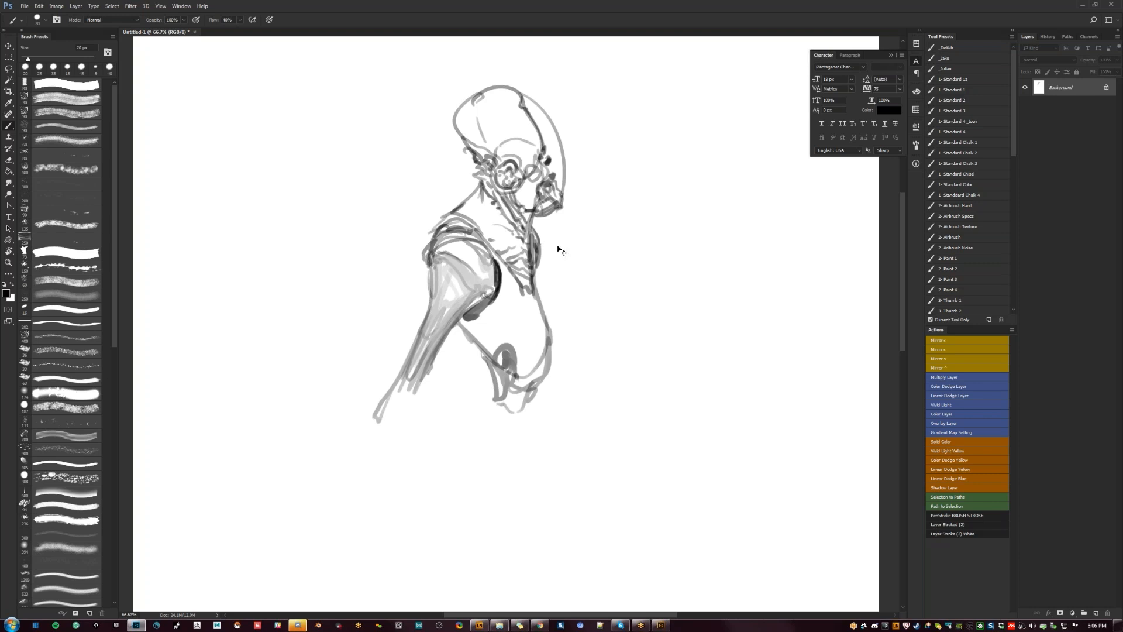
key("ctrl+shift+h")
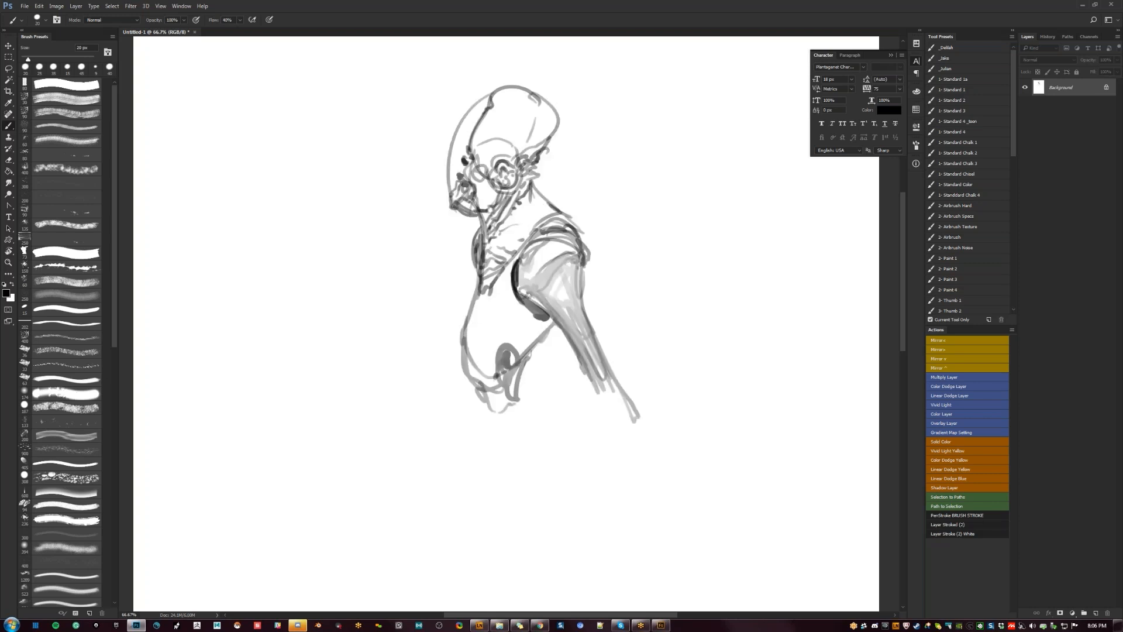
key("ctrl+shift+h")
Soften the top of the skull with white and fill the shoulder cap with a sampled mid gray.
key("bracketright")
key("bracketright")
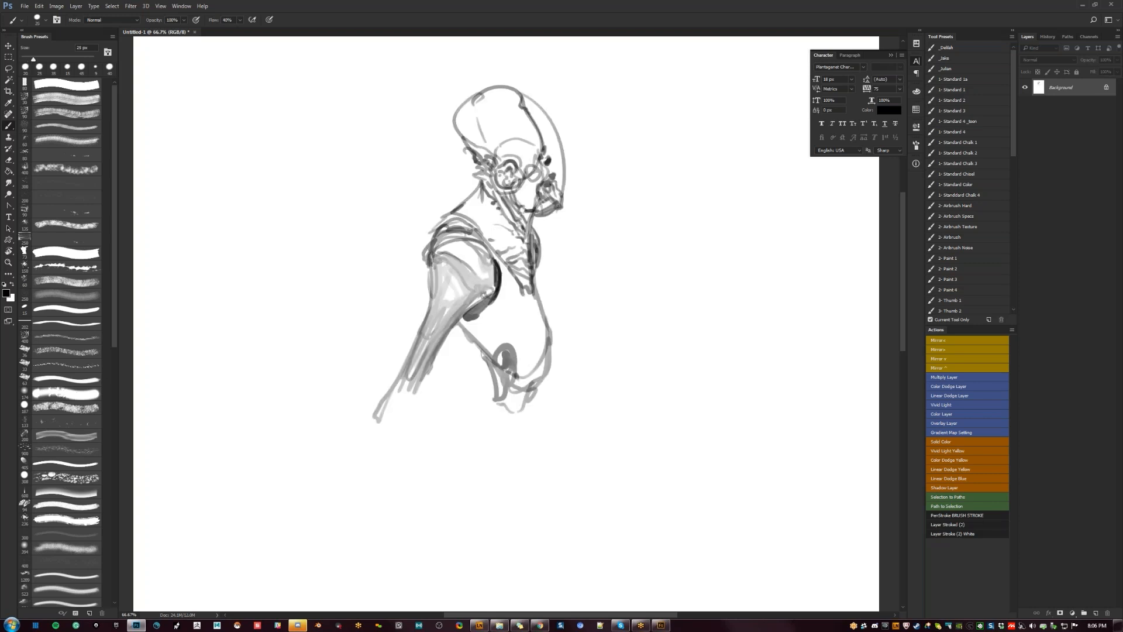
key("x")
left_click_drag(466, 104, 503, 93)
left_click(465, 236, "alt")
mouse_move(452, 240)
left_mouse_down()
mouse_move(432, 254)
mouse_move(454, 251)
mouse_move(480, 269)
mouse_move(450, 238)
mouse_move(486, 256)
mouse_move(475, 264)
mouse_move(479, 250)
left_mouse_up()
key("ctrl+shift+h")
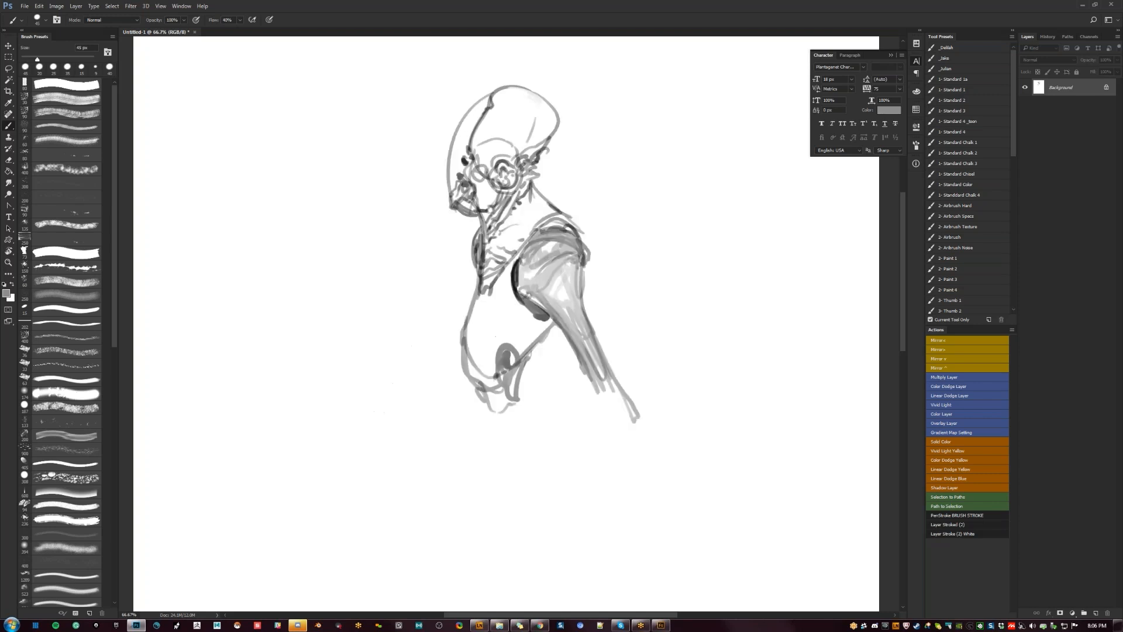
Define the shoulder cap and its edge against the chest with fine strokes from a 9 px black brush.
key("d")
key("bracketleft")
key("bracketleft")
key("bracketleft")
key("bracketleft")
key("bracketleft")
key("bracketleft")
key("bracketleft")
left_click(534, 234)
mouse_move(534, 232)
left_mouse_down()
mouse_move(520, 255)
mouse_move(528, 304)
mouse_move(519, 289)
left_mouse_up()
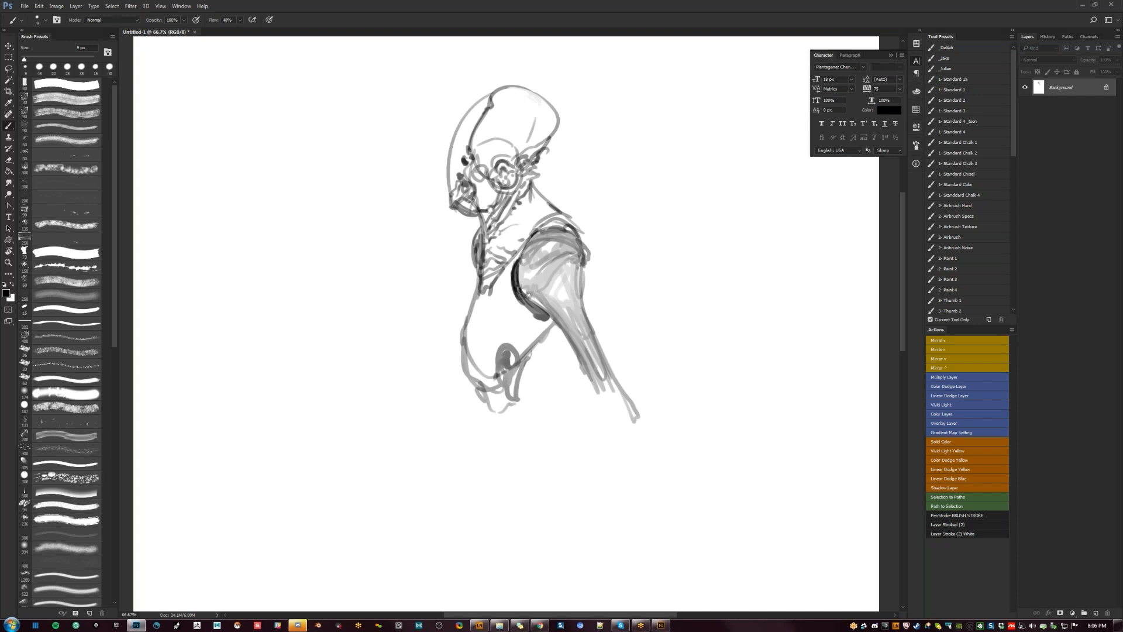
key("ctrl+shift+h")
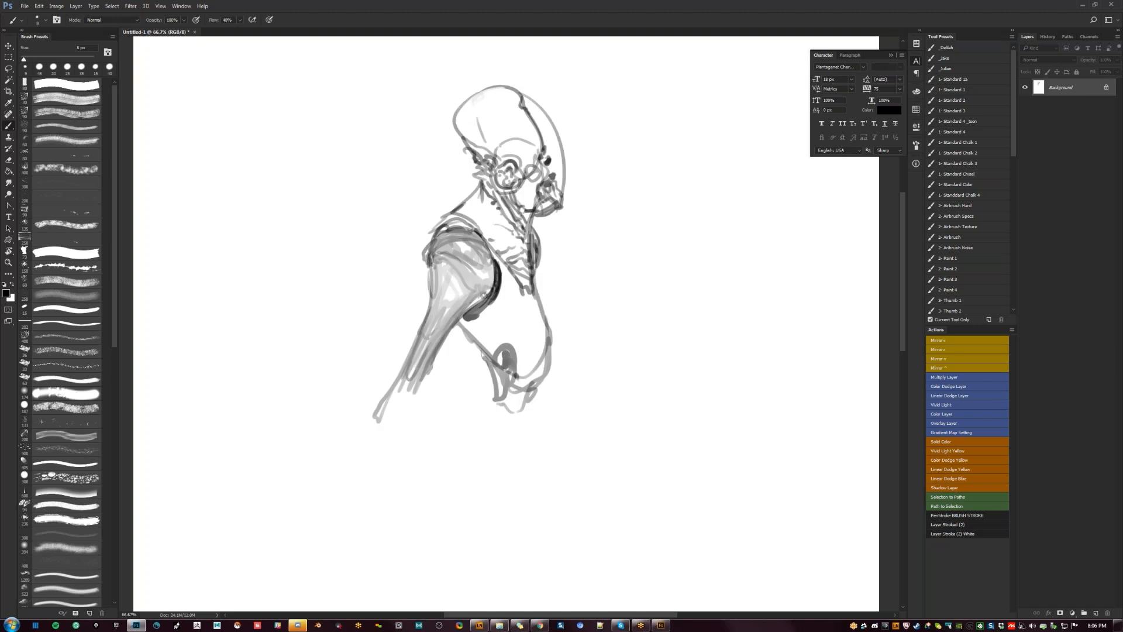
Refine the face and add a dark accent at the jaw with a 10 px black brush, checking the mirrored view.
key("bracketright")
key("bracketright")
left_click_drag(547, 128, 547, 151)
key("ctrl+z")
key("ctrl+shift+h")
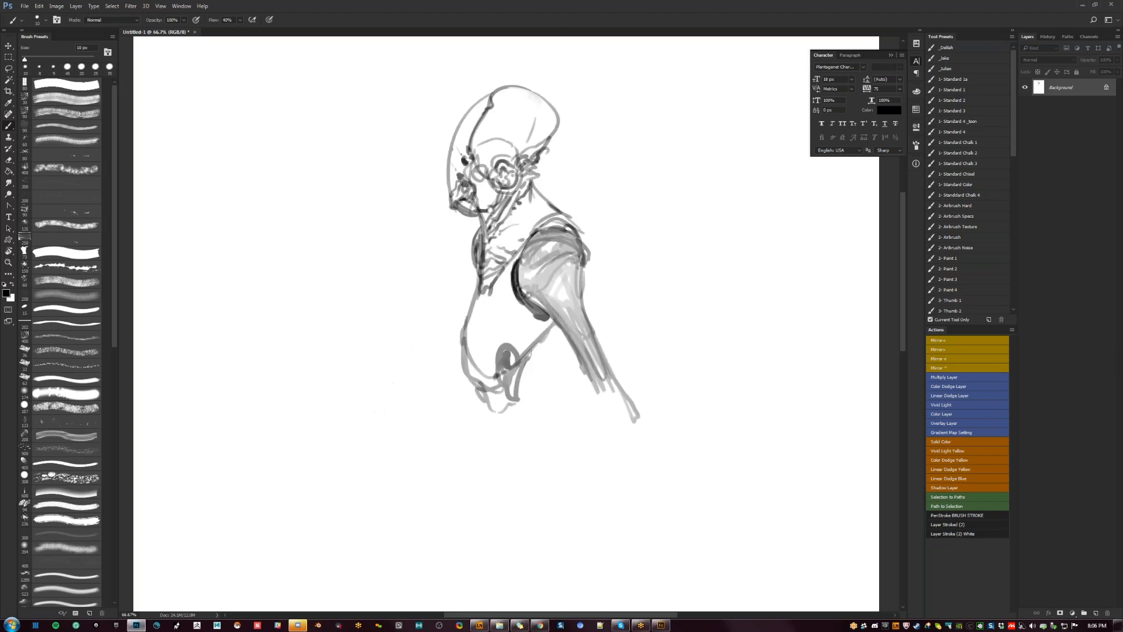
key("ctrl+shift+h")
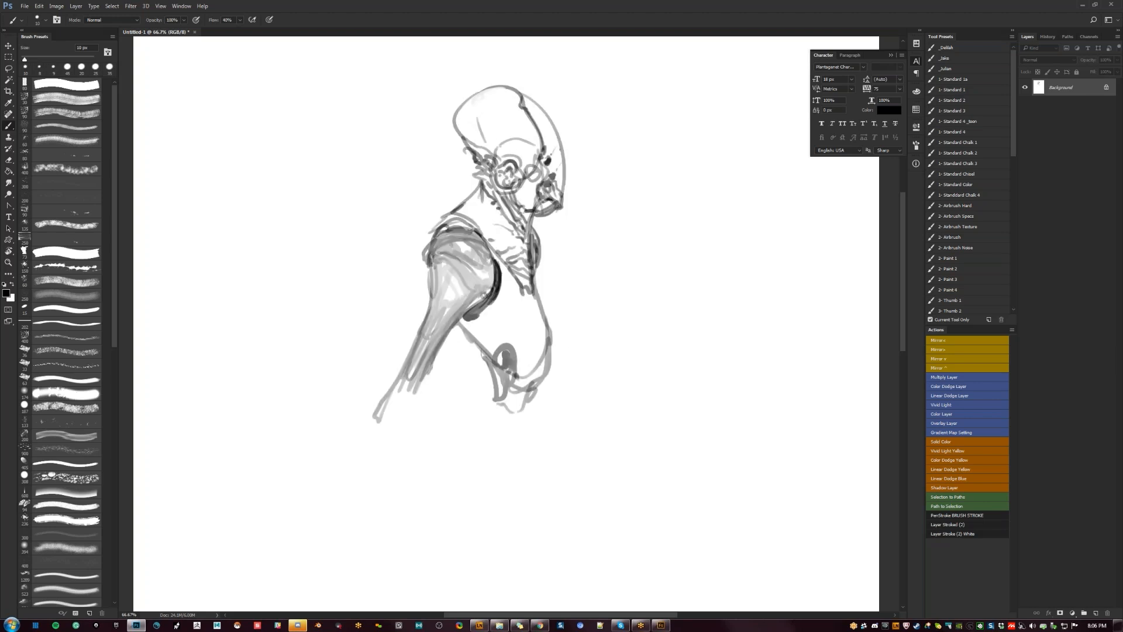
left_click_drag(522, 208, 524, 211)
key("ctrl+shift+h")
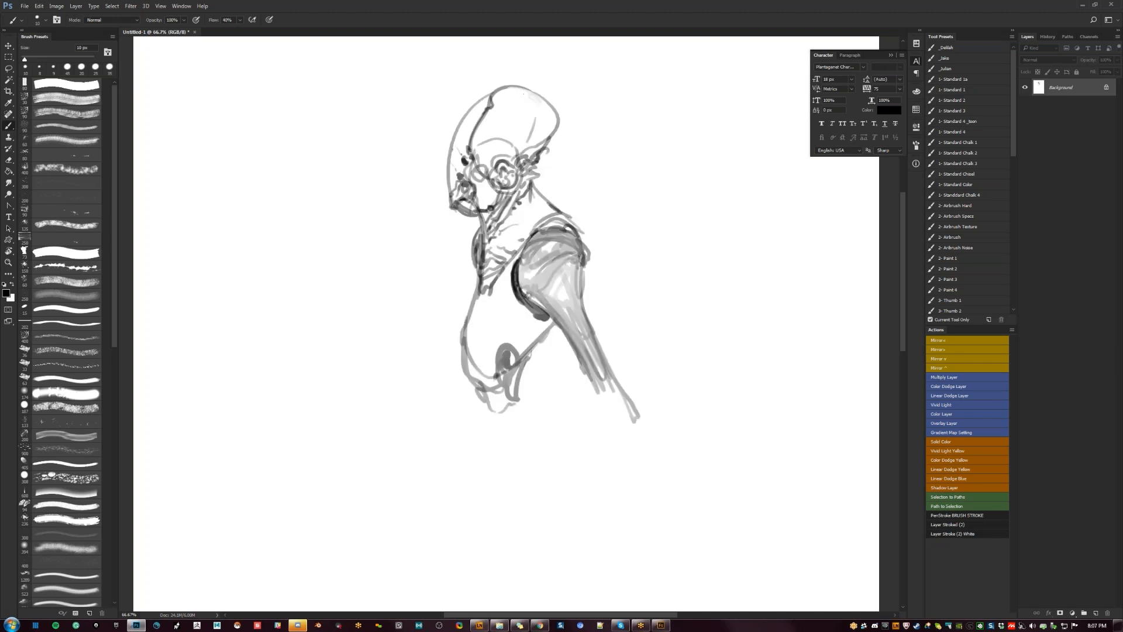
Draw a dark line down the neck and a small accent mark on the front of the ribcage.
left_click_drag(528, 181, 504, 245)
key("ctrl+shift+h")
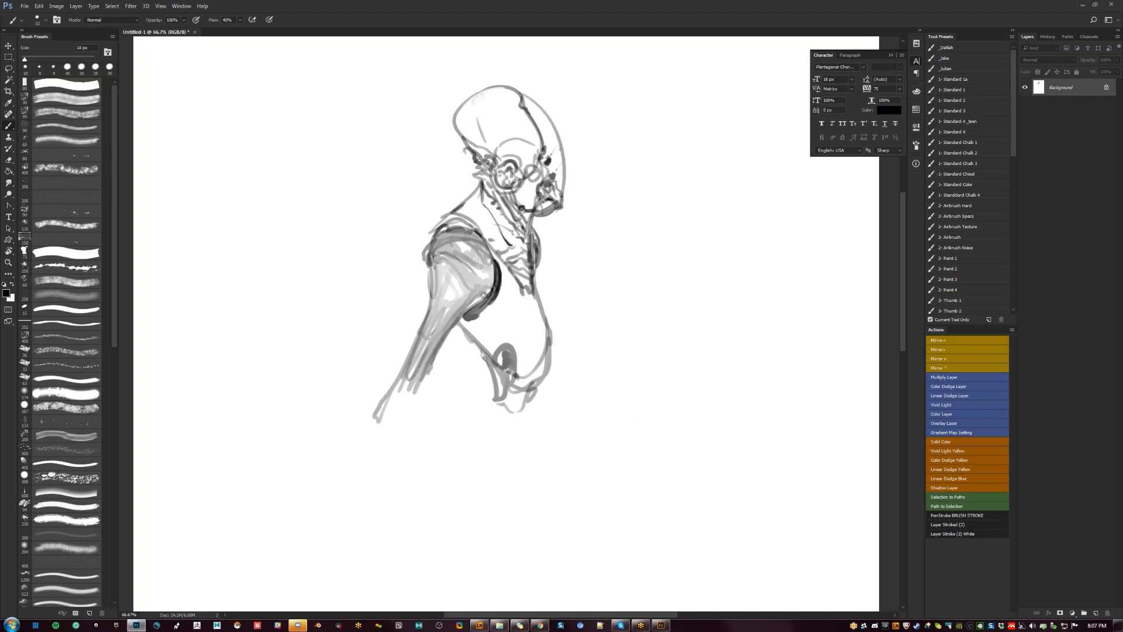
left_click_drag(535, 340, 537, 348)
key("ctrl+shift+h")
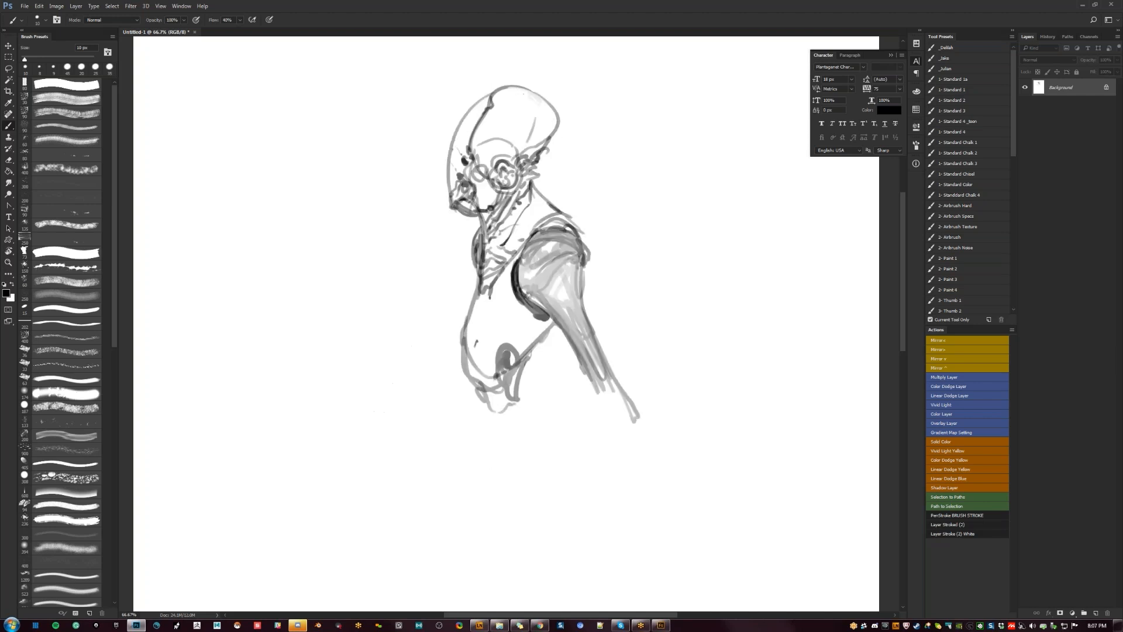
Darken the opening below the ribcage and sketch the waist and pelvis outline with a 20 px brush.
mouse_move(505, 368)
left_mouse_down()
mouse_move(503, 287)
mouse_move(486, 337)
mouse_move(491, 372)
left_mouse_up()
key("bracketright")
key("bracketright")
mouse_move(522, 266)
left_mouse_down()
mouse_move(534, 346)
mouse_move(550, 374)
mouse_move(539, 335)
mouse_move(564, 366)
mouse_move(488, 342)
mouse_move(484, 410)
mouse_move(562, 355)
mouse_move(539, 403)
left_mouse_up()
key("ctrl+shift+h")
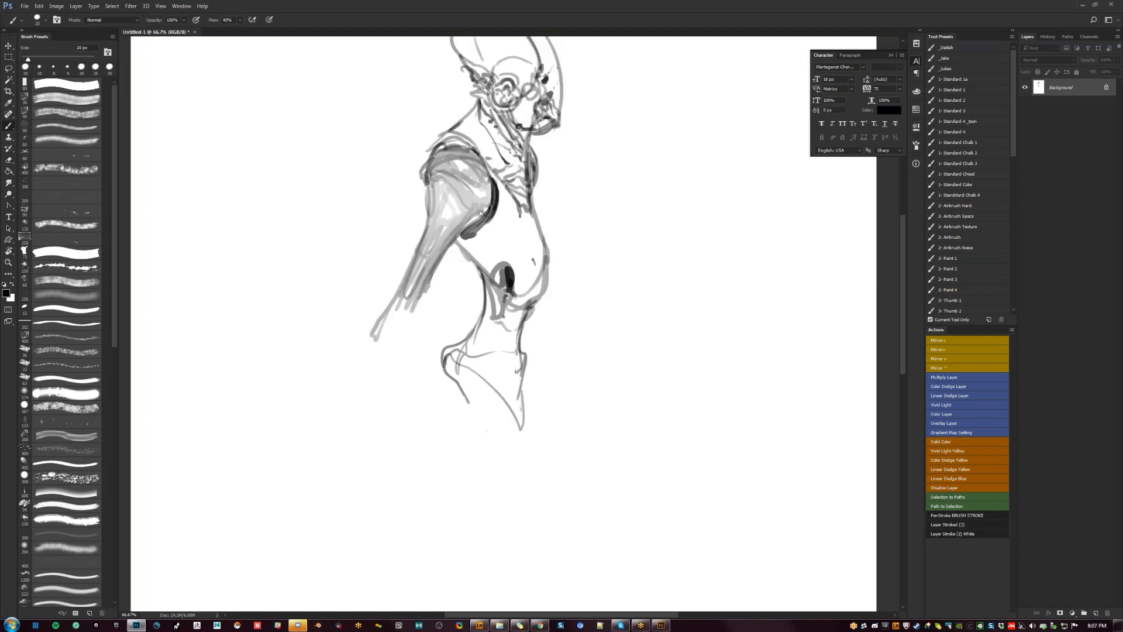
Sketch the thigh and leg extending down from the hip with thick strokes.
left_click(528, 377, "alt")
left_click(529, 370, "alt")
left_click(530, 354, "ctrl")
mouse_move(459, 254)
left_mouse_down()
mouse_move(464, 281)
mouse_move(489, 270)
mouse_move(491, 319)
mouse_move(508, 344)
left_mouse_up()
key("bracketright")
key("bracketright")
key("bracketright")
key("bracketright")
left_click_drag(485, 266, 531, 357)
left_click_drag(536, 368, 546, 376)
left_click_drag(470, 297, 562, 417)
Refine the hip, knee area and lower leg contours with a smaller brush, working in normal and mirrored views.
key("bracketleft")
key("bracketleft")
key("bracketleft")
key("bracketleft")
mouse_move(517, 339)
left_mouse_down()
mouse_move(554, 409)
mouse_move(518, 363)
left_mouse_up()
left_click_drag(513, 351, 542, 413)
mouse_move(535, 363)
left_mouse_down()
mouse_move(539, 413)
mouse_move(554, 414)
left_mouse_up()
mouse_move(468, 294)
left_mouse_down()
mouse_move(491, 308)
mouse_move(462, 261)
mouse_move(499, 285)
left_mouse_up()
left_click_drag(515, 242, 508, 280)
left_click_drag(570, 250, 566, 330)
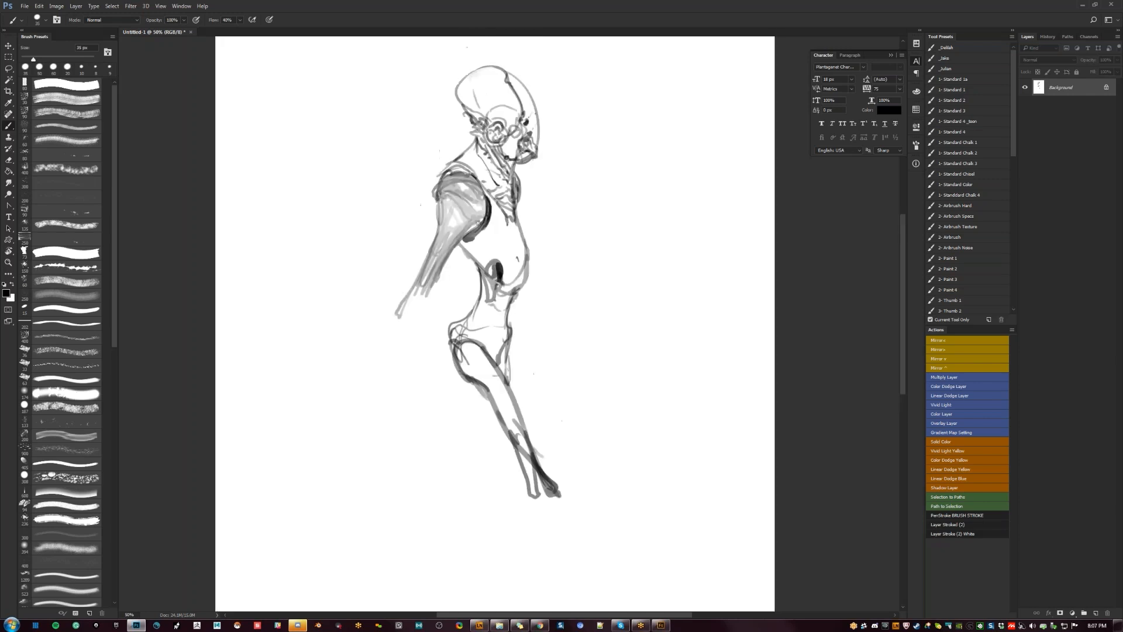
key("ctrl+shift+h")
left_click_drag(478, 342, 430, 496)
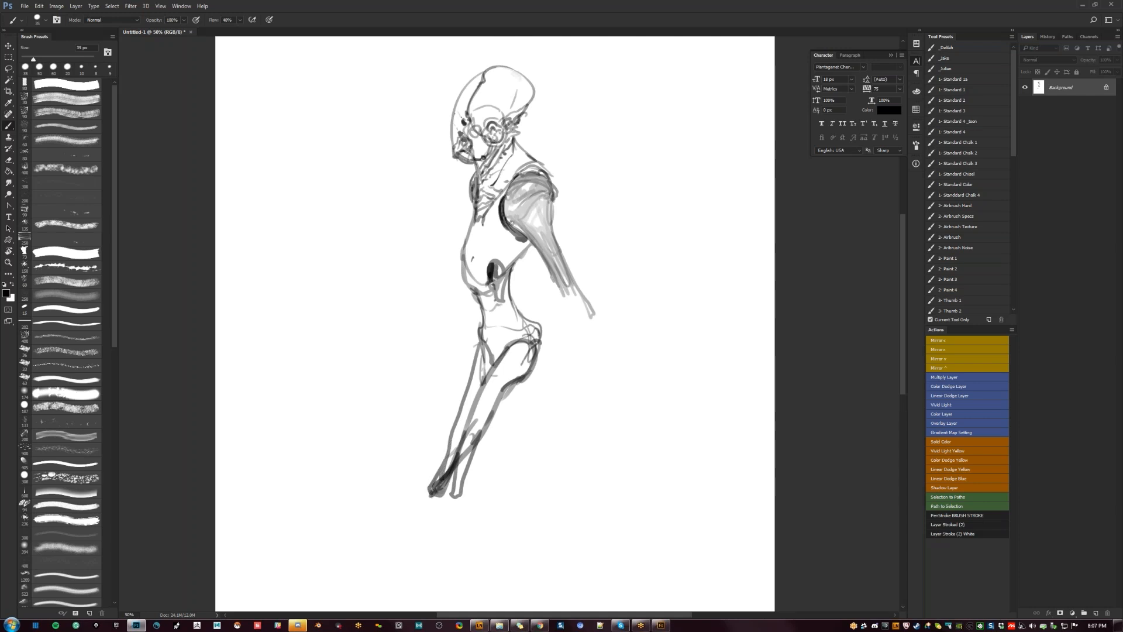
left_click_drag(467, 396, 452, 456)
Shade the thighs and hip with broad strokes in a gray sampled from the leg.
left_click(457, 430, "alt")
left_click_drag(478, 353, 471, 426)
key("bracketright")
key("bracketright")
key("bracketright")
left_click_drag(498, 386, 466, 447)
left_click_drag(498, 389, 475, 445)
mouse_move(523, 363)
left_mouse_down()
mouse_move(503, 389)
mouse_move(494, 383)
left_mouse_up()
mouse_move(528, 351)
left_mouse_down()
mouse_move(521, 380)
mouse_move(504, 379)
left_mouse_up()
mouse_move(518, 358)
left_mouse_down()
mouse_move(510, 372)
mouse_move(532, 323)
mouse_move(560, 360)
left_mouse_up()
Fill the ribcage and waist with light gray shading.
mouse_move(499, 222)
left_mouse_down()
mouse_move(510, 283)
mouse_move(498, 266)
mouse_move(504, 231)
mouse_move(516, 245)
mouse_move(516, 205)
mouse_move(500, 231)
mouse_move(510, 247)
mouse_move(532, 250)
left_mouse_up()
key("bracketright")
left_click_drag(520, 219, 518, 243)
key("bracketleft")
left_click_drag(507, 286, 512, 312)
Draw the waist contour from the ribcage down to the hip with a smaller black brush.
key("bracketleft")
key("bracketleft")
key("bracketleft")
key("d")
mouse_move(493, 277)
left_mouse_down()
mouse_move(491, 275)
mouse_move(509, 300)
mouse_move(514, 348)
left_mouse_up()
Shade the waist and pelvis in a sampled light gray, enlarging the brush to 100 px.
left_click(500, 270, "alt")
key("bracketright")
left_click_drag(518, 308, 519, 329)
key("bracketright")
key("bracketright")
key("bracketright")
mouse_move(518, 297)
left_mouse_down()
mouse_move(520, 337)
mouse_move(535, 304)
left_mouse_up()
key("bracketright")
key("bracketright")
key("bracketright")
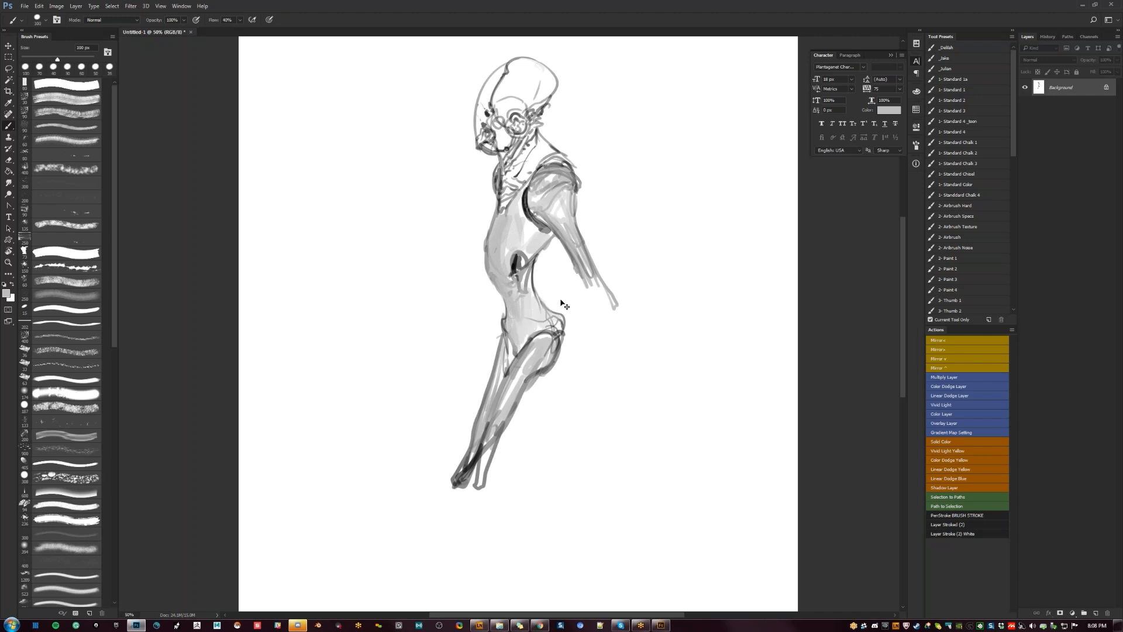
Mirror the canvas and clean up the jawline with the white sampled beside the chin.
key("ctrl+shift+h")
left_click(471, 140, "alt")
mouse_move(491, 136)
left_mouse_down()
mouse_move(467, 152)
mouse_move(480, 147)
left_mouse_up()
Draw the back contour of the neck from the skull to the shoulder with a smaller black brush.
key("d")
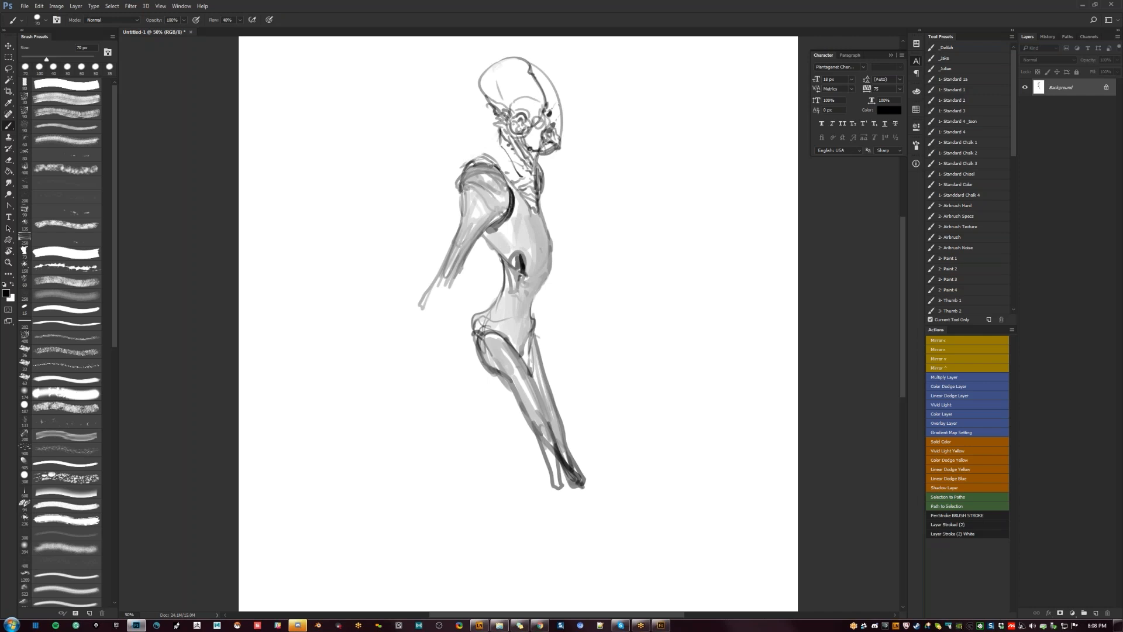
key("bracketleft")
key("bracketleft")
key("bracketleft")
key("bracketleft")
left_click_drag(494, 101, 492, 159)
key("ctrl+z")
mouse_move(499, 119)
left_mouse_down()
mouse_move(492, 163)
mouse_move(514, 177)
left_mouse_up()
Fill the neck and lower jaw with sampled light gray using a larger brush, and sample the white background.
left_click(497, 153, "alt")
key("bracketright")
key("bracketright")
key("bracketright")
left_click(504, 167, "alt")
key("bracketright")
key("bracketright")
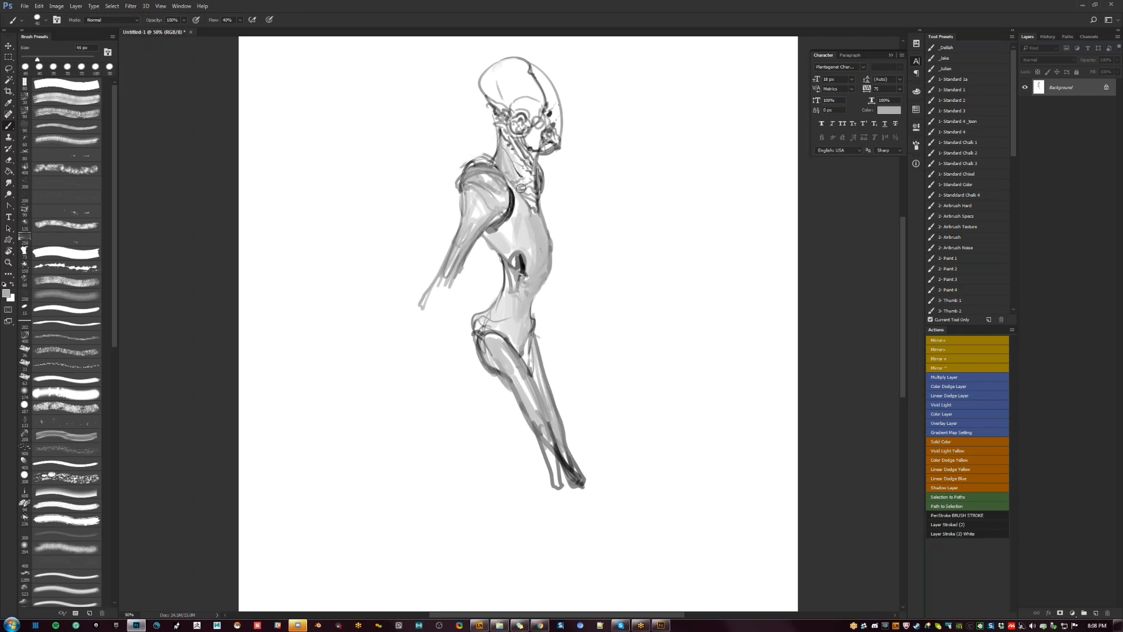
mouse_move(538, 150)
left_mouse_down()
mouse_move(535, 134)
mouse_move(545, 153)
left_mouse_up()
left_click(545, 160, "alt")
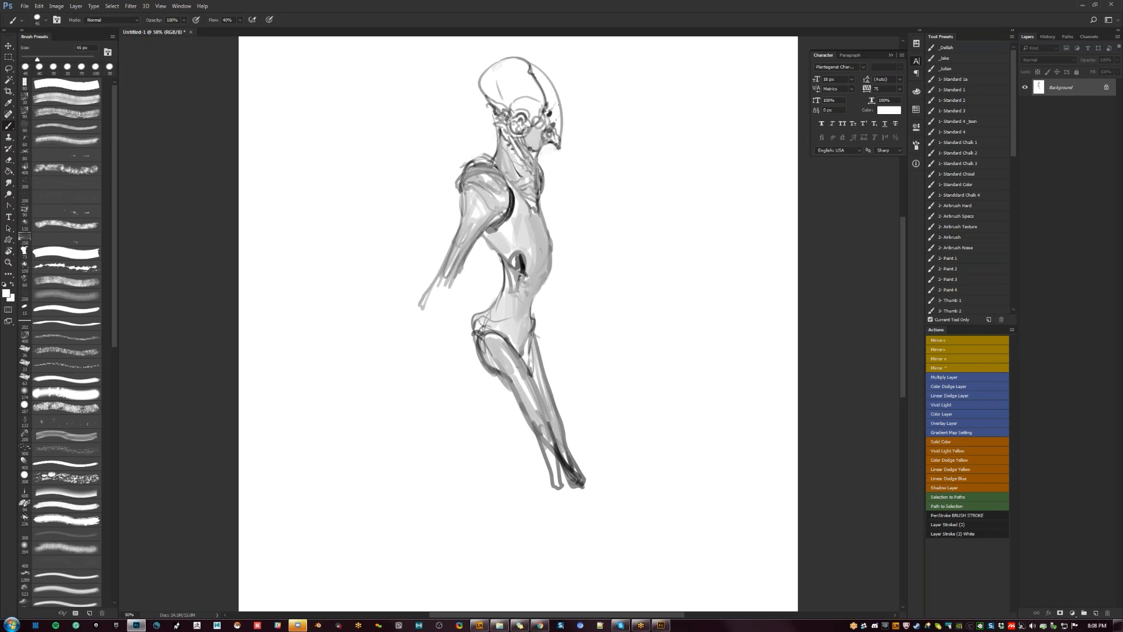
Mirror the canvas and shade the round jaw plate in sampled grays, blending them with the Smudge tool.
key("ctrl+shift+h")
left_click_drag(526, 193, 548, 233)
left_click(529, 186, "alt")
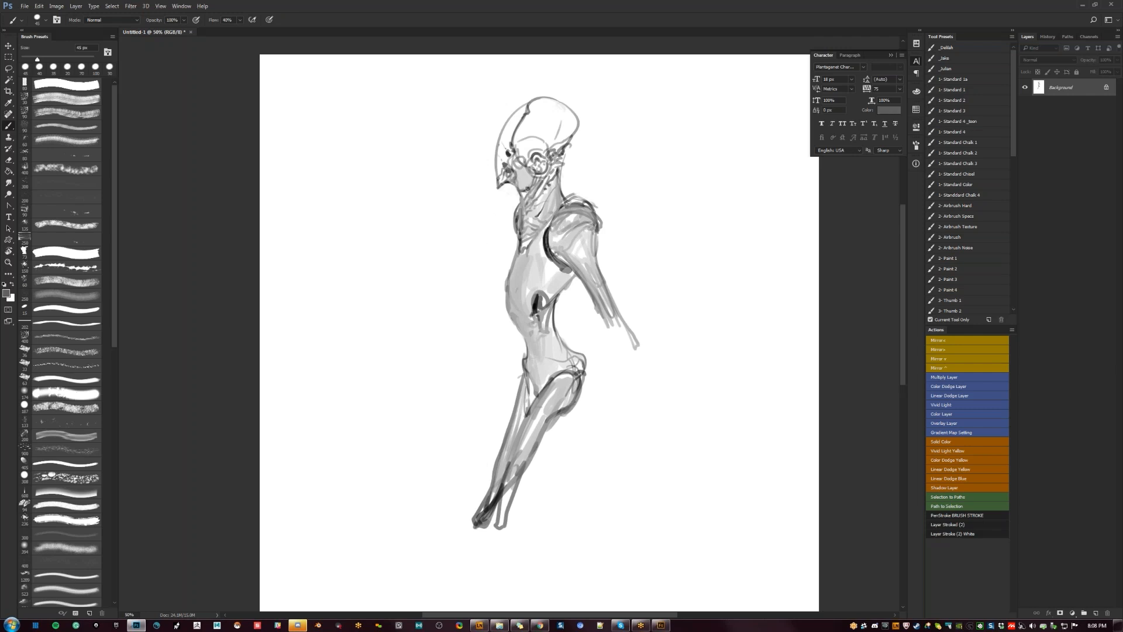
left_click(527, 187, "alt")
left_click_drag(522, 167, 527, 185)
left_click(527, 175, "alt")
left_click(526, 178, "alt")
key("r")
key("b")
left_click(523, 172, "alt")
Fill the visor band along the front of the helmet with black and dark gray.
key("d")
mouse_move(525, 108)
left_mouse_down()
mouse_move(500, 142)
mouse_move(498, 161)
mouse_move(510, 134)
mouse_move(499, 171)
mouse_move(508, 139)
left_mouse_up()
left_click(507, 146, "alt")
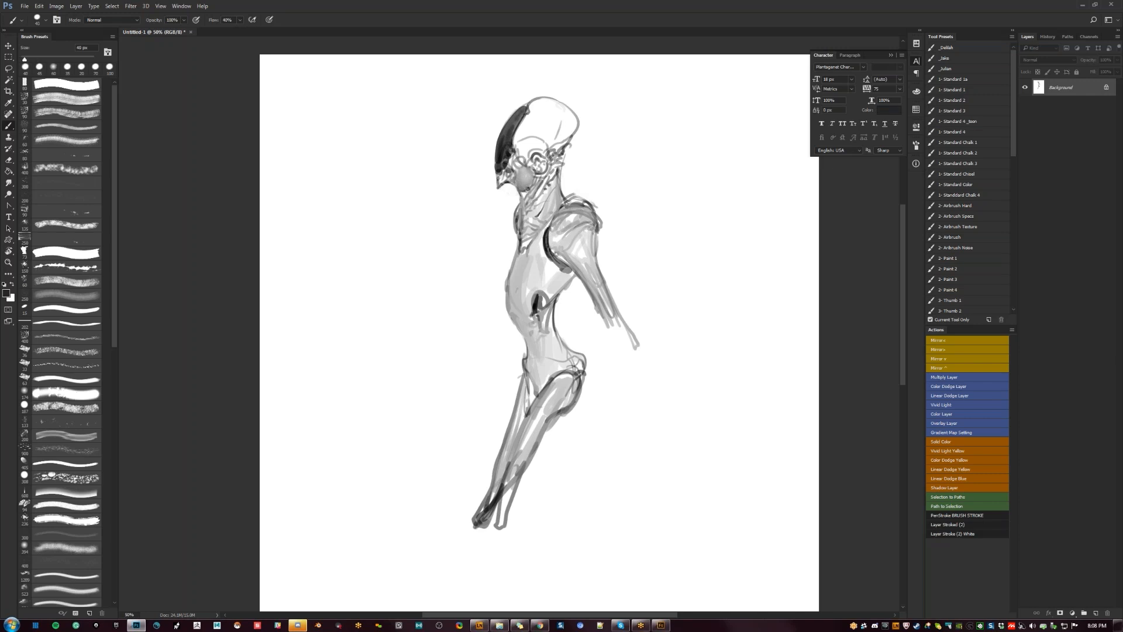
Mirror the canvas and add thin black detail lines to the skull with a 9 px brush, undoing the last stroke.
key("bracketleft")
key("bracketleft")
key("bracketleft")
key("bracketleft")
key("bracketleft")
key("bracketleft")
key("bracketleft")
key("d")
key("ctrl+shift+h")
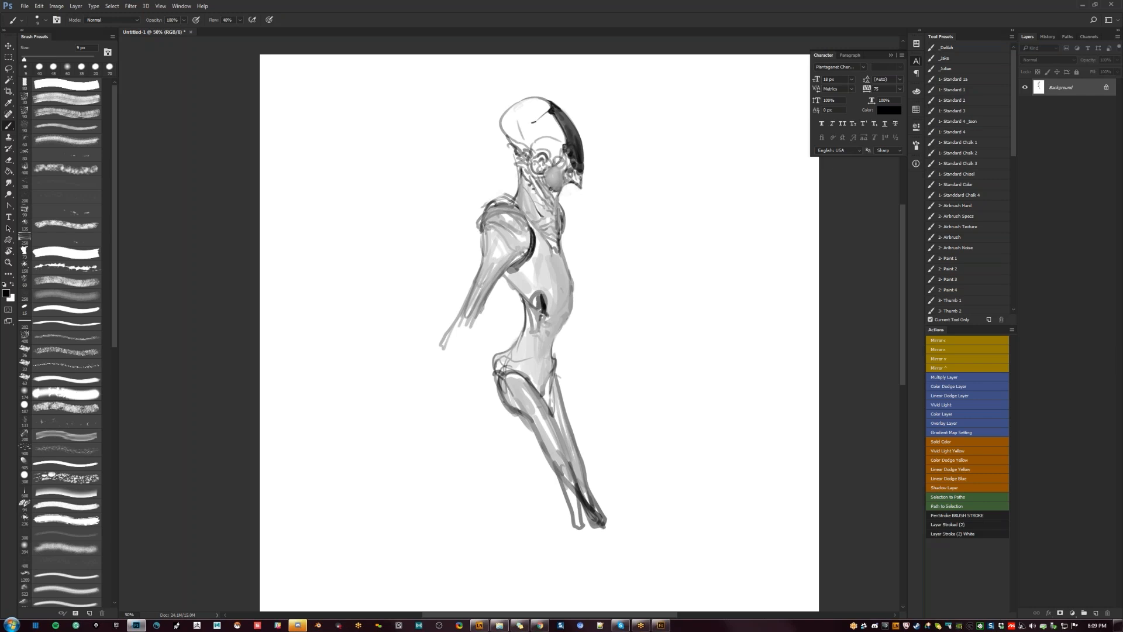
key("ctrl+z")
Fill the skull dome with sampled light gray using a much larger brush and blend the tones.
left_click(554, 176, "alt")
key("bracketright")
key("bracketright")
key("bracketright")
key("bracketright")
key("bracketright")
key("bracketright")
key("bracketright")
key("bracketright")
key("bracketright")
key("bracketright")
key("bracketright")
key("bracketright")
mouse_move(511, 124)
left_mouse_down()
mouse_move(542, 118)
mouse_move(515, 134)
mouse_move(535, 109)
mouse_move(539, 139)
mouse_move(541, 106)
mouse_move(528, 126)
mouse_move(544, 118)
mouse_move(555, 133)
mouse_move(544, 151)
mouse_move(538, 143)
mouse_move(555, 140)
mouse_move(535, 136)
mouse_move(535, 109)
mouse_move(537, 125)
mouse_move(510, 117)
mouse_move(544, 110)
mouse_move(526, 132)
left_mouse_up()
left_click(546, 111, "alt")
key("r")
key("b")
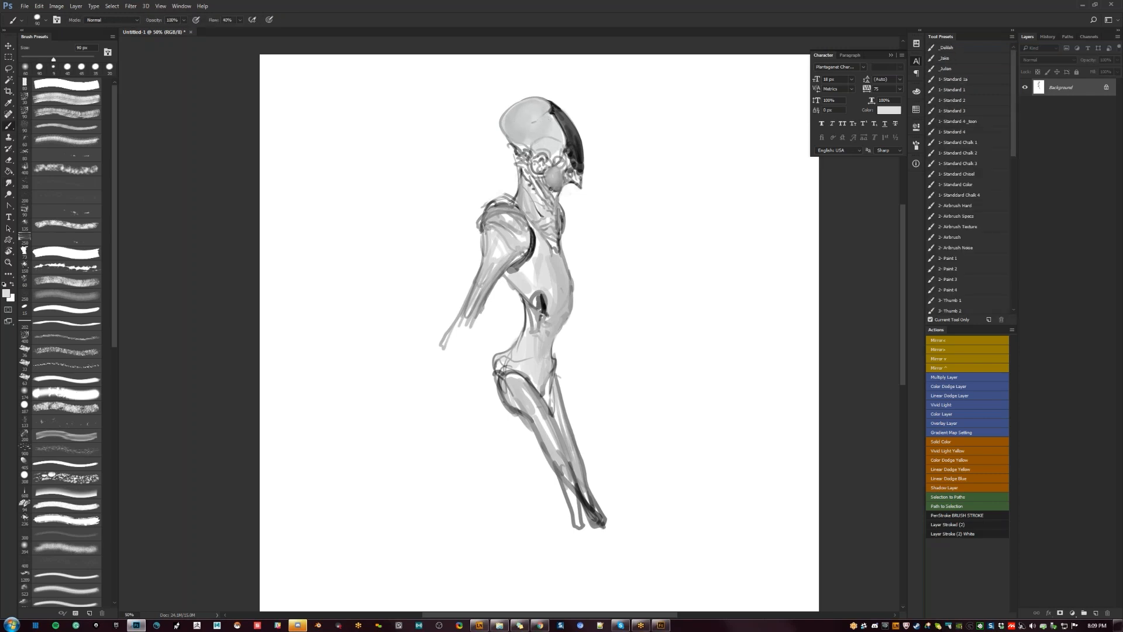
Darken the lower part of the skull dome with grays sampled from the head.
left_click(575, 144, "alt")
mouse_move(527, 147)
left_mouse_down()
mouse_move(504, 120)
mouse_move(526, 147)
mouse_move(515, 139)
mouse_move(538, 140)
left_mouse_up()
left_click(513, 141, "alt")
left_click(517, 127, "alt")
left_click(519, 137, "alt")
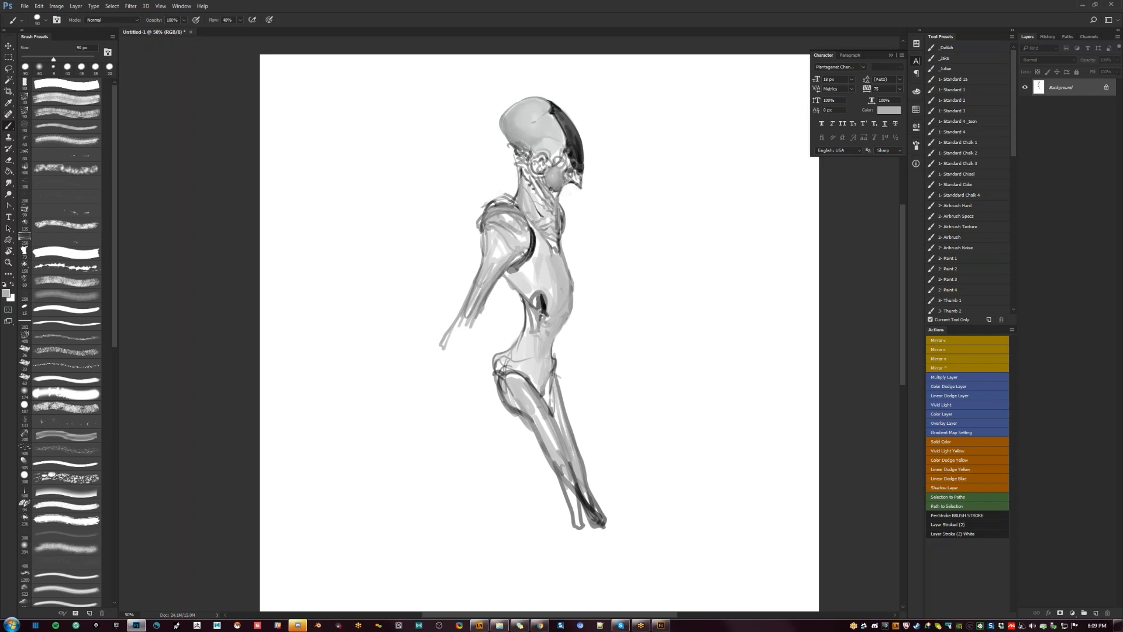
Smooth the skull and jaw shading with the Smudge tool, and mirror the canvas to check the head.
key("r")
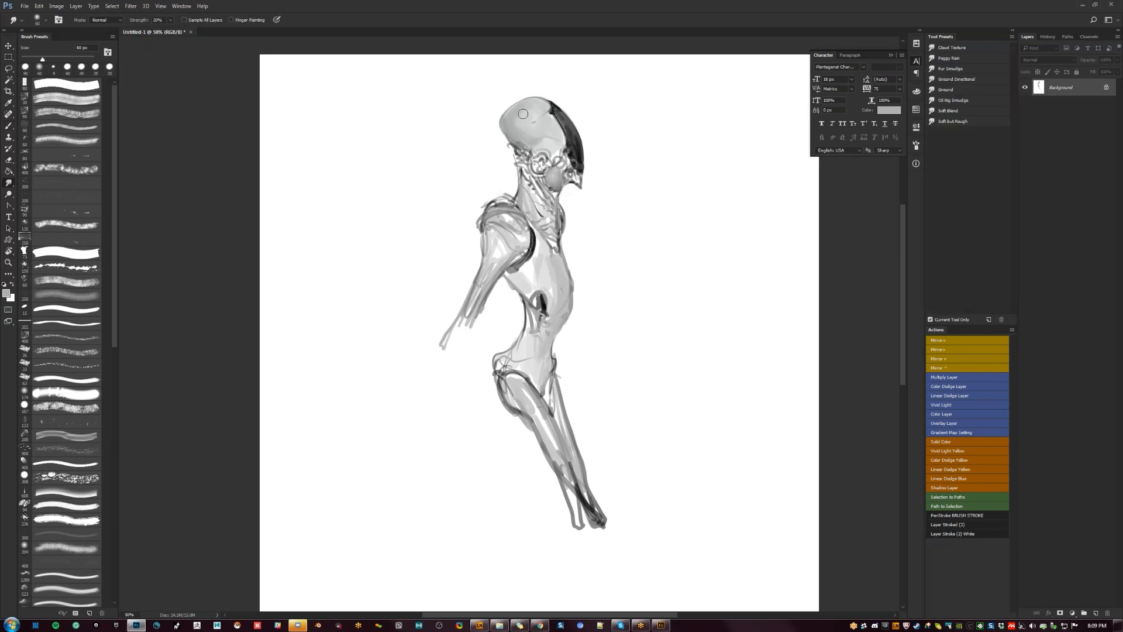
key("z")
left_click(547, 246, "alt")
left_click(546, 247, "alt")
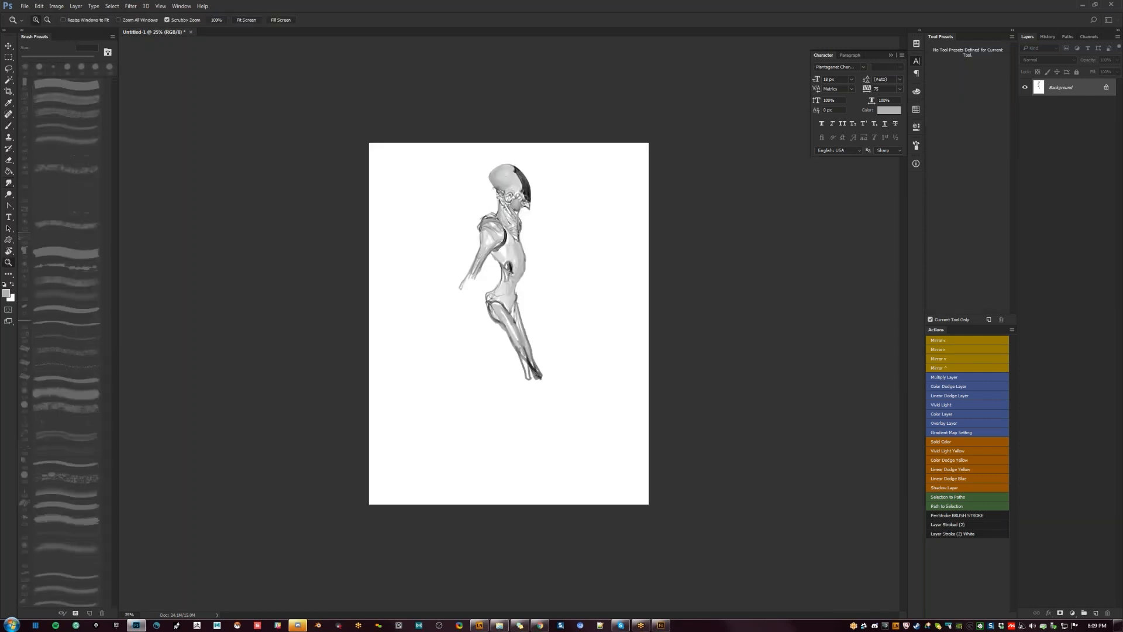
left_click(518, 215)
double_click(528, 217)
key("ctrl+shift+h")
left_click_drag(523, 133, 566, 246)
key("b")
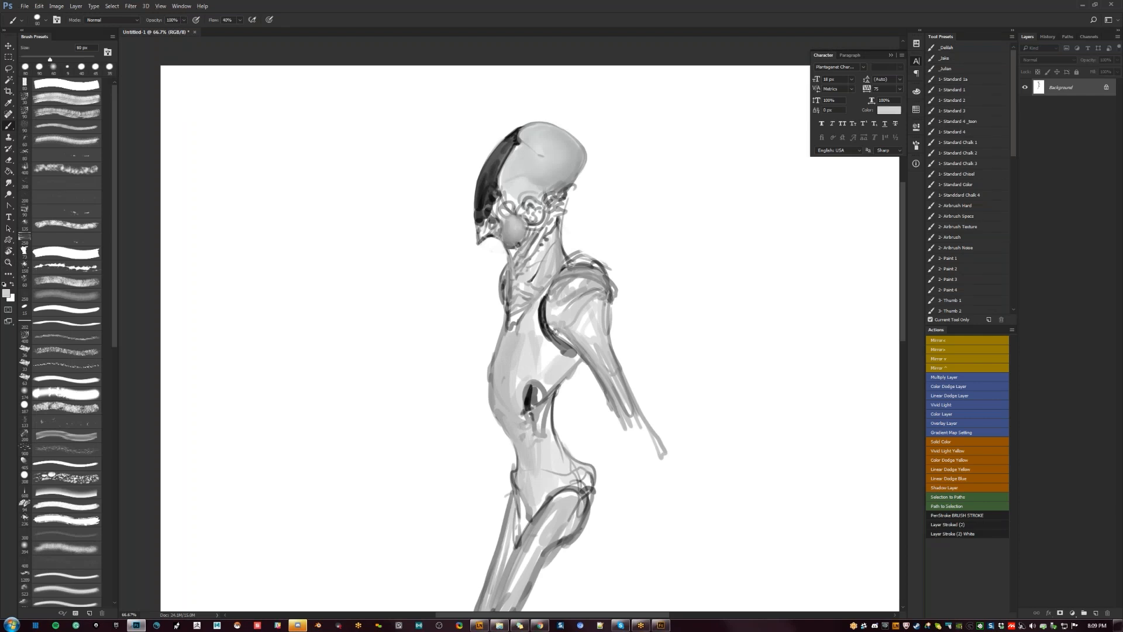
key("r")
left_click_drag(515, 236, 523, 197)
key("b")
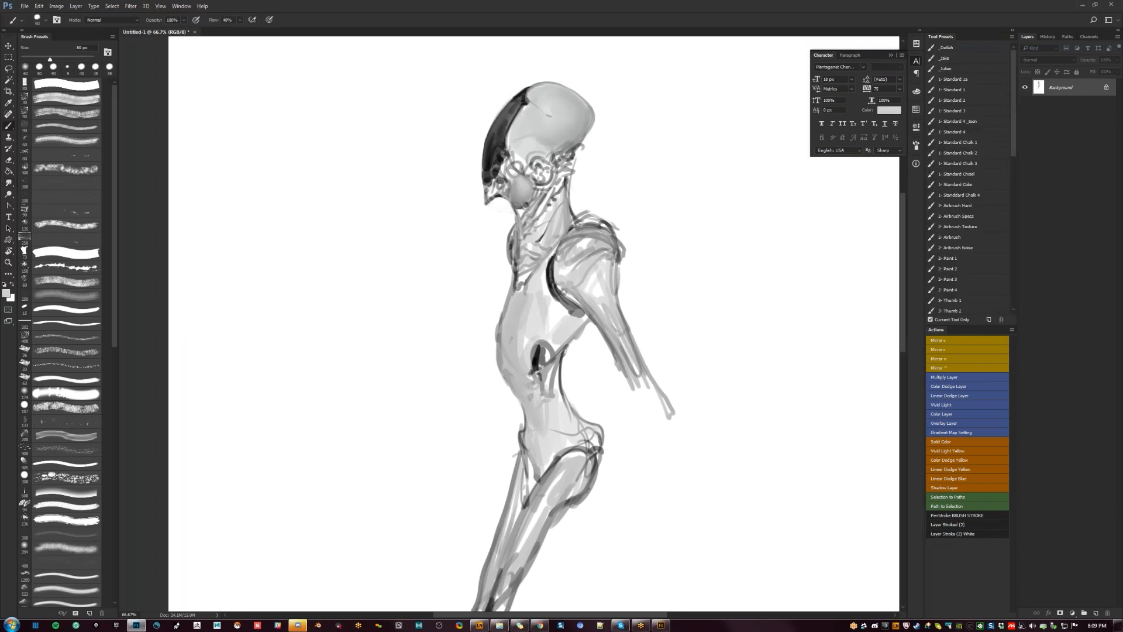
Draw a short black seam line above the ear disc, and mirror the canvas.
key("d")
key("bracketleft")
left_click_drag(535, 137, 548, 146)
key("ctrl+shift+h")
left_click_drag(555, 219, 531, 224)
Shade the side of the face between the ear disc and the visor in sampled grays with a larger brush.
left_click(512, 139, "alt")
key("bracketright")
key("bracketright")
key("bracketright")
key("bracketright")
key("bracketright")
key("bracketright")
key("bracketright")
left_click_drag(542, 163, 544, 152)
left_click(544, 151, "alt")
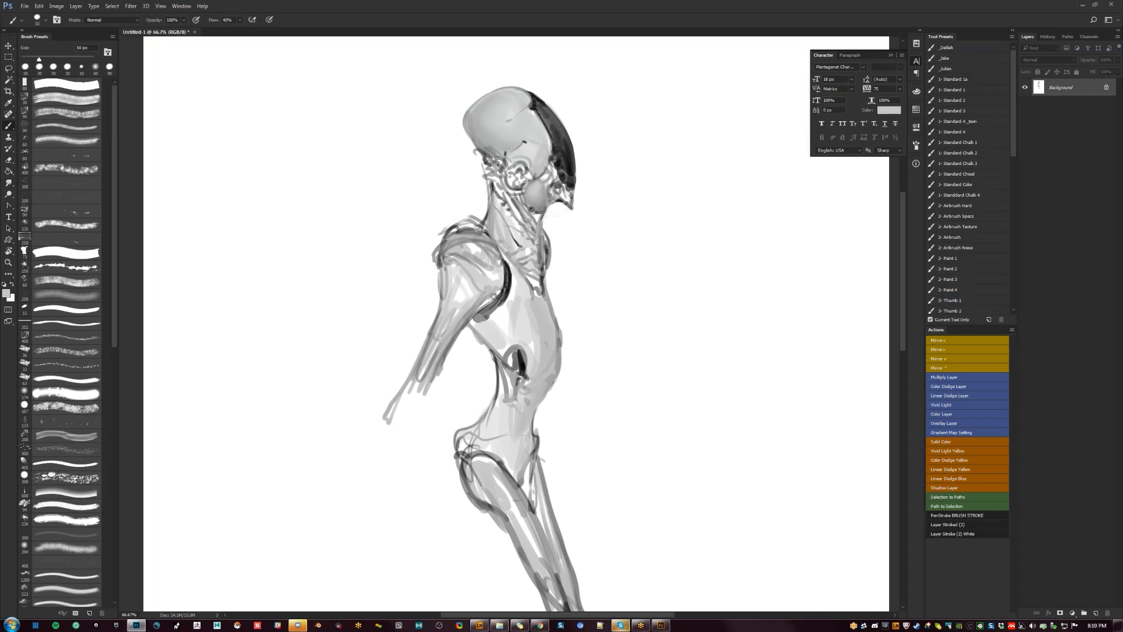
left_click(539, 160, "alt")
left_click(537, 158, "alt")
Mirror the canvas and add a black accent beneath the ear disc with a 7 px brush.
key("d")
key("bracketleft")
key("bracketleft")
key("bracketleft")
key("bracketleft")
key("bracketleft")
key("bracketleft")
key("bracketleft")
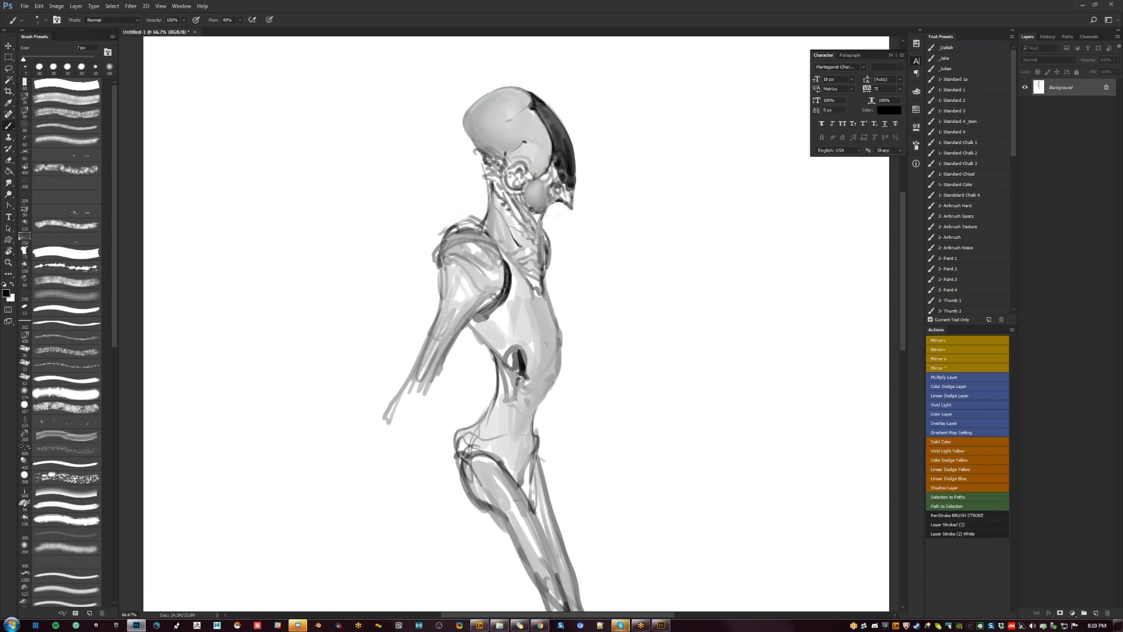
key("z")
left_click(509, 162, "alt")
left_click(509, 162, "alt")
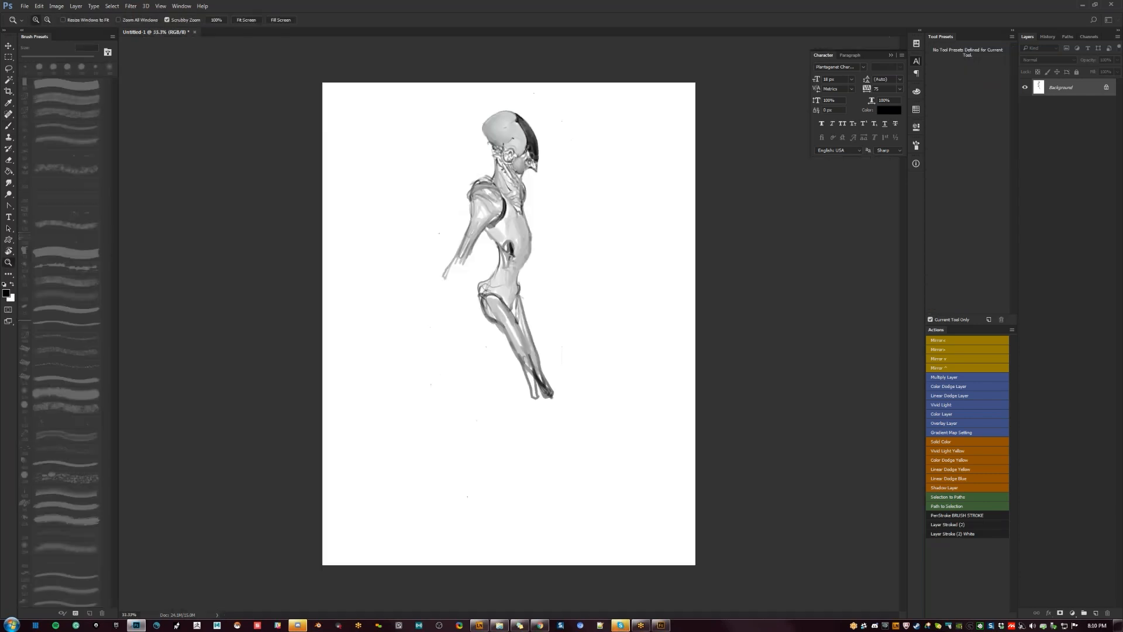
key("F2")
left_click(509, 162)
left_click(510, 162)
left_click(510, 162)
key("b")
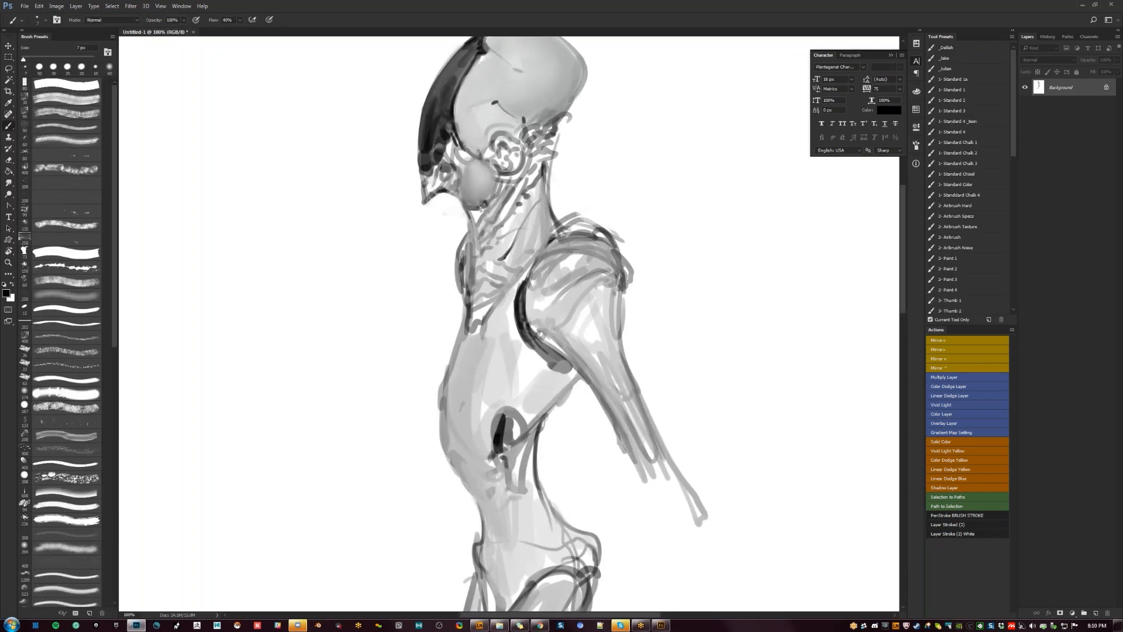
left_click_drag(501, 176, 510, 175)
Paint fine white highlights on the strut below the ear disc, behind the jaw plate.
key("x")
left_click_drag(500, 182, 496, 199)
left_click(503, 177, "alt")
key("x")
key("x")
key("x")
left_click_drag(504, 182, 501, 198)
left_click_drag(502, 184, 497, 200)
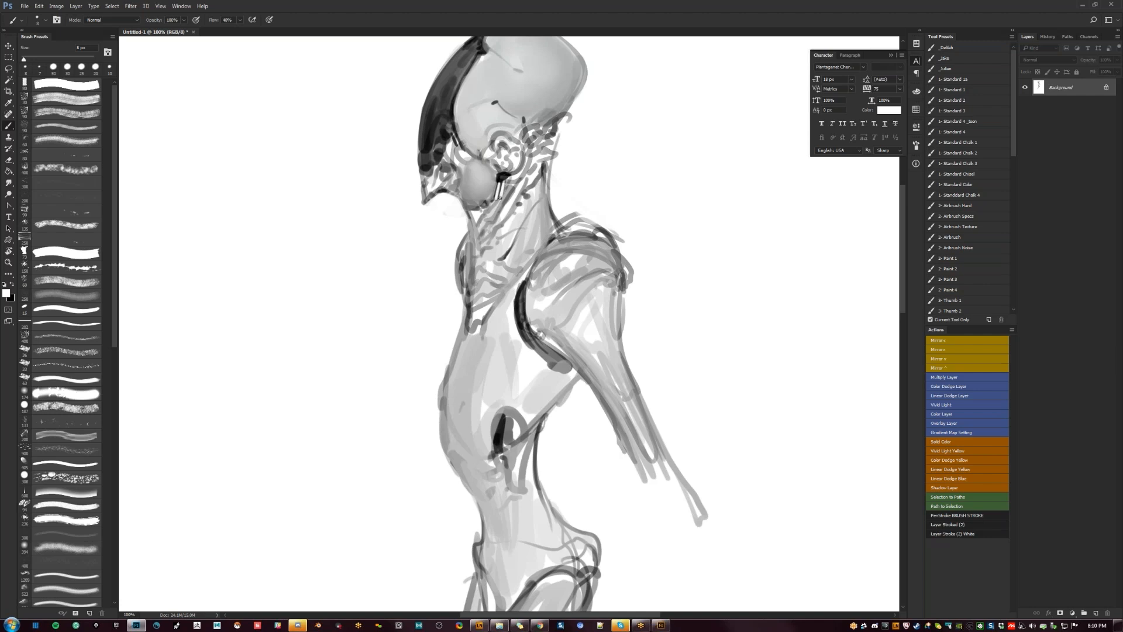
Mirror the canvas and darken the front of the throat from the jaw to the chest with a larger black brush.
left_click(500, 196, "ctrl+alt")
left_click(500, 196, "ctrl+alt")
left_click(500, 196, "ctrl+alt")
key("F2")
key("b")
key("ctrl+plus")
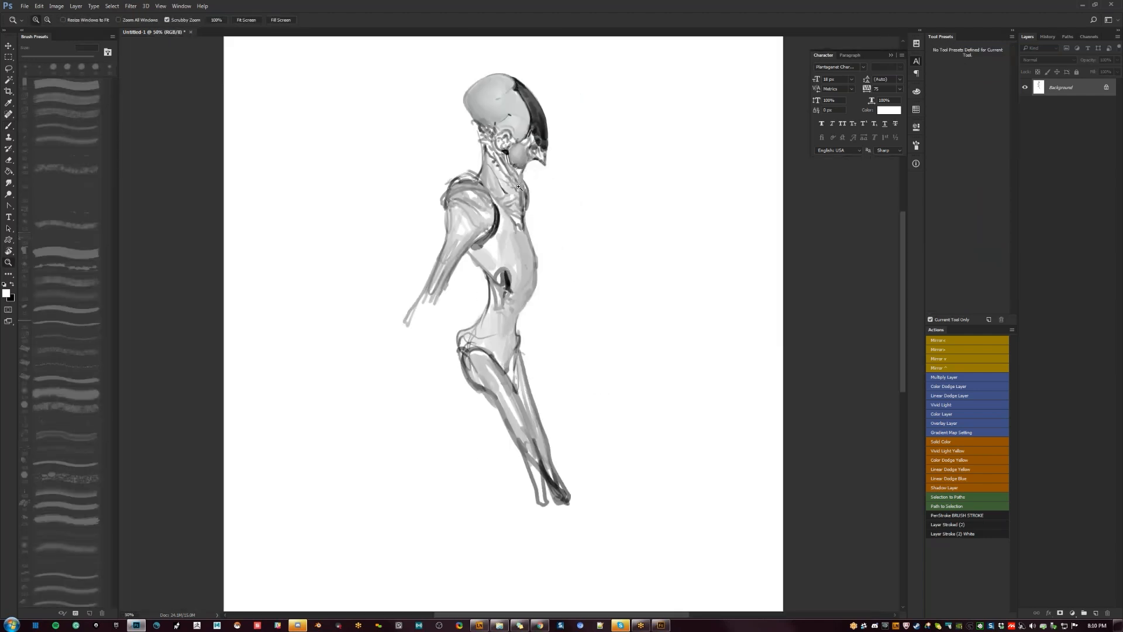
key("ctrl+plus")
key("x")
key("bracketright")
left_click_drag(513, 162, 524, 216)
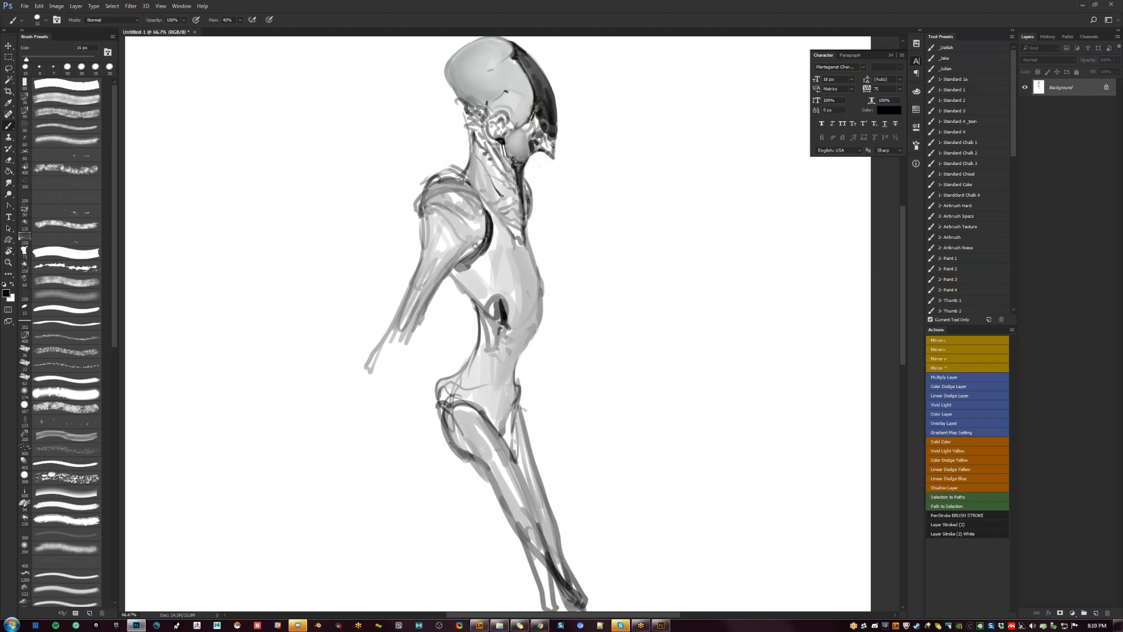
Mirror the canvas and trim the back of the skull into a more angular shape with white.
key("z")
left_click(543, 194, "alt")
left_click(543, 193, "alt")
left_click(542, 194, "alt")
key("ctrl+shift+h")
left_click(510, 220)
left_click(510, 219)
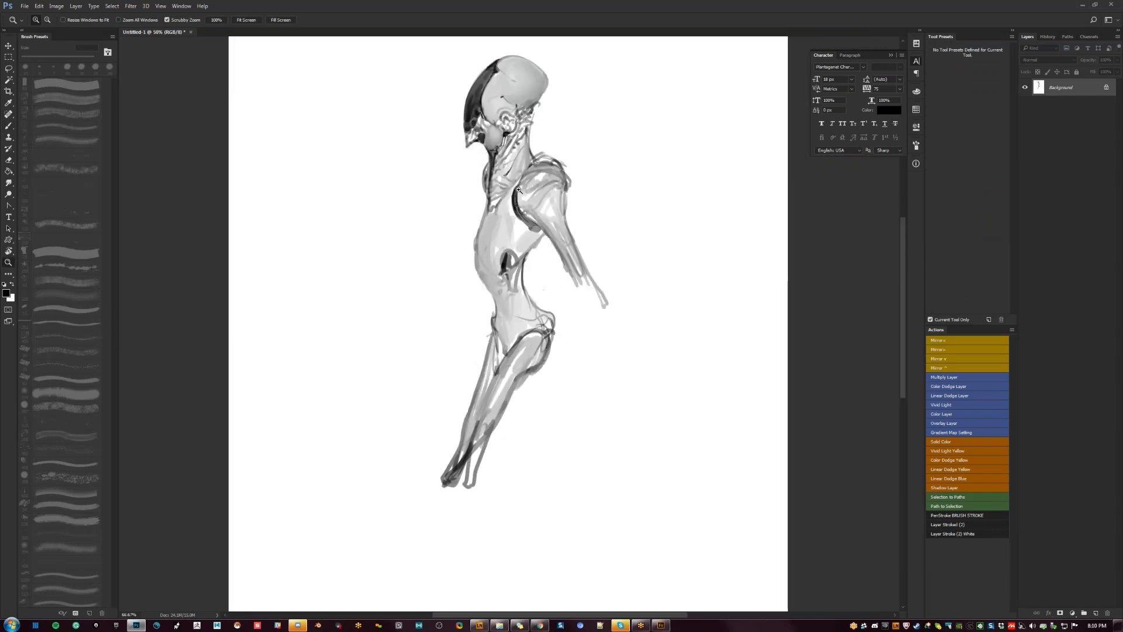
left_click(510, 219)
key("b")
key("x")
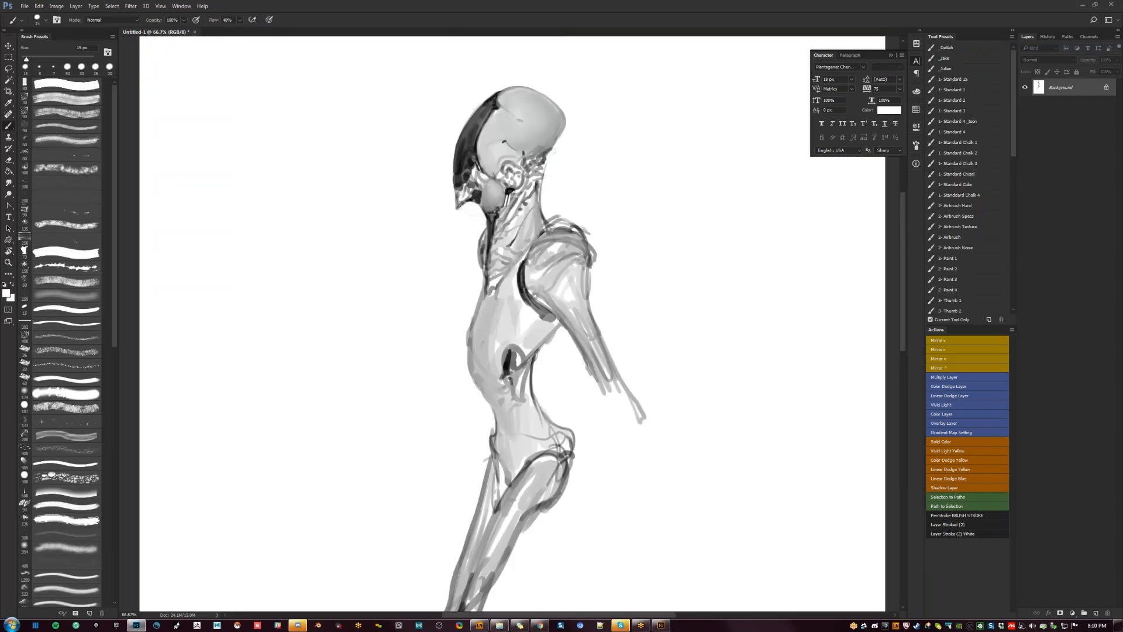
mouse_move(555, 148)
left_mouse_down()
mouse_move(565, 118)
mouse_move(551, 146)
left_mouse_up()
Shade the back edge of the skull in sampled gray and blend the dome with the Smudge tool.
key("d")
left_click(557, 137, "alt")
key("r")
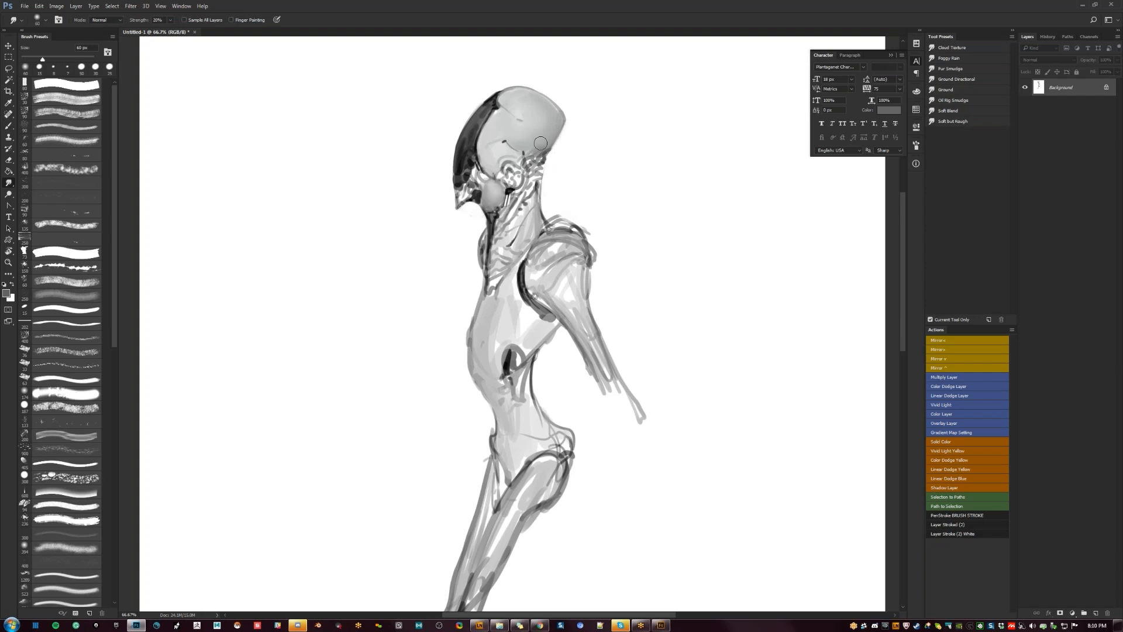
left_click_drag(518, 98, 532, 97)
key("b")
Mirror the canvas and add a small dark mark on the lower back of the skull, sampling grays from the figure.
key("x")
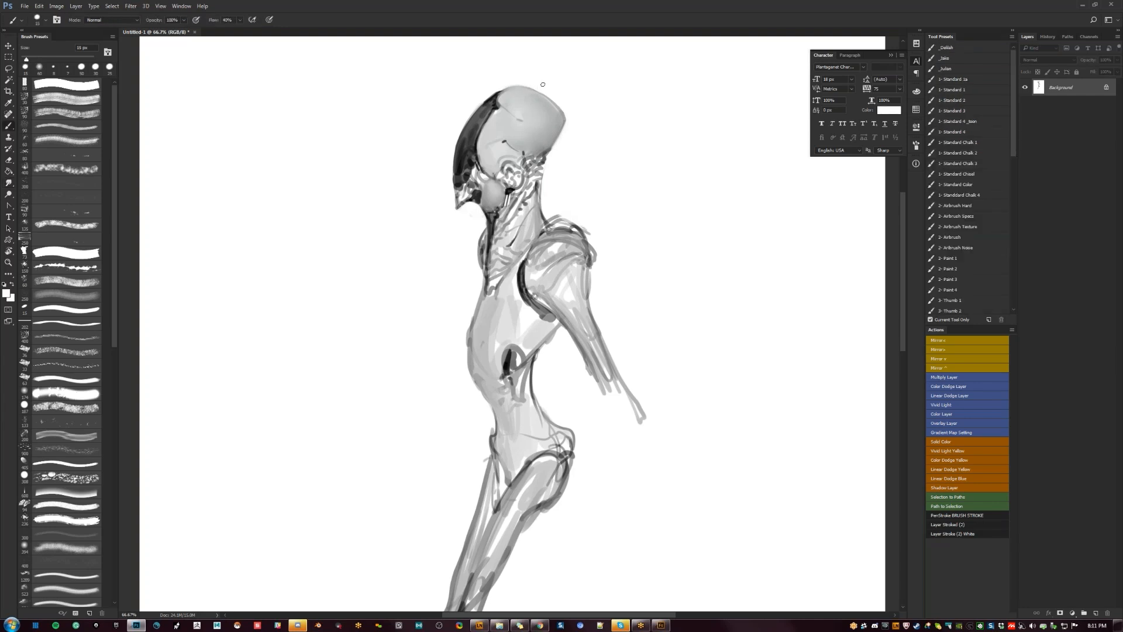
key("ctrl+shift+h")
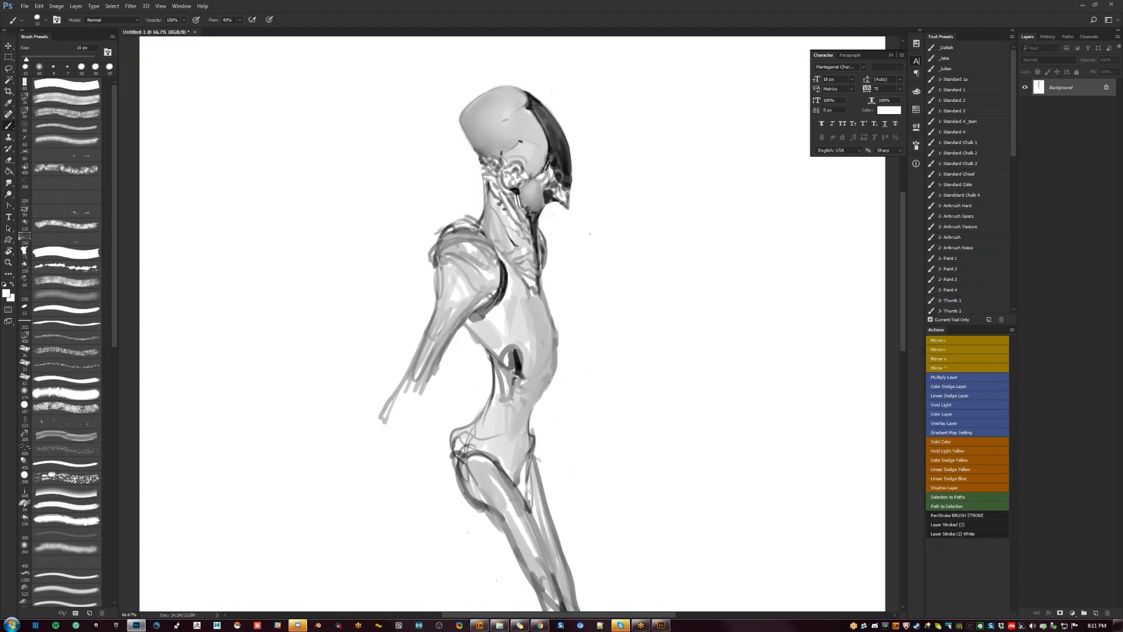
left_click_drag(514, 234, 527, 206)
left_click(497, 219, "alt")
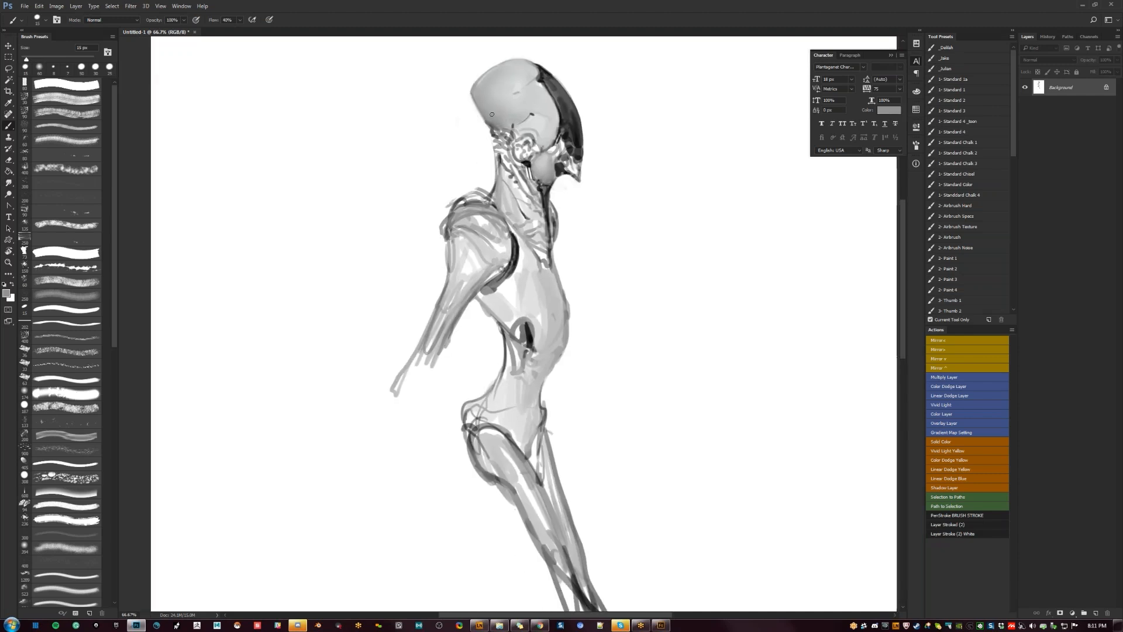
key("d")
left_click(535, 358, "alt")
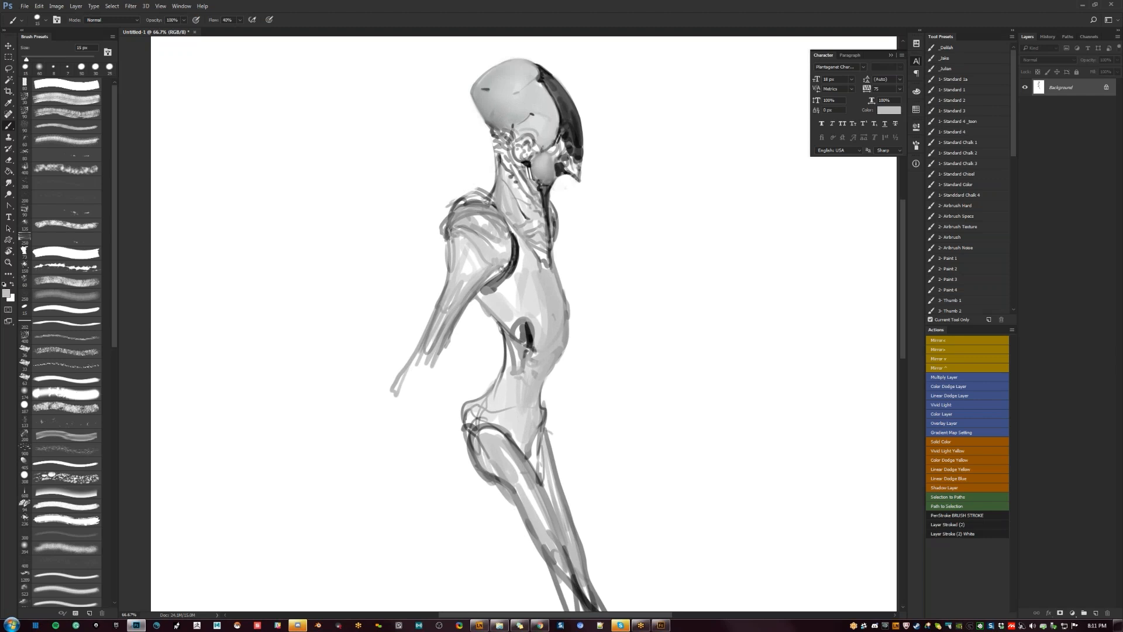
Draw a short notch line at the back of the skull with a smaller brush, softening it with sampled grays.
left_click(521, 75, "alt")
key("bracketleft")
key("bracketleft")
left_click_drag(489, 91, 484, 91)
left_click(489, 93, "alt")
left_click(488, 92, "alt")
left_click(480, 89, "alt")
key("z")
left_click(500, 129, "alt")
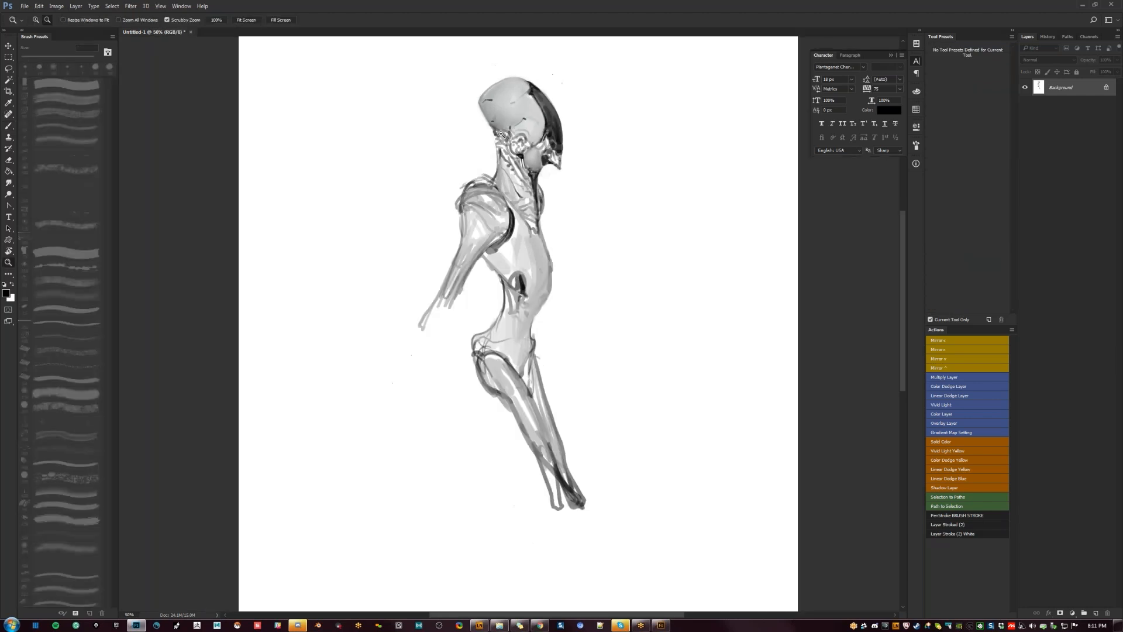
Mirror the canvas and paint over the area between the neck and jaw below the ear in sampled gray.
left_click(502, 131, "alt")
key("F2")
left_click(513, 195)
left_click(514, 195)
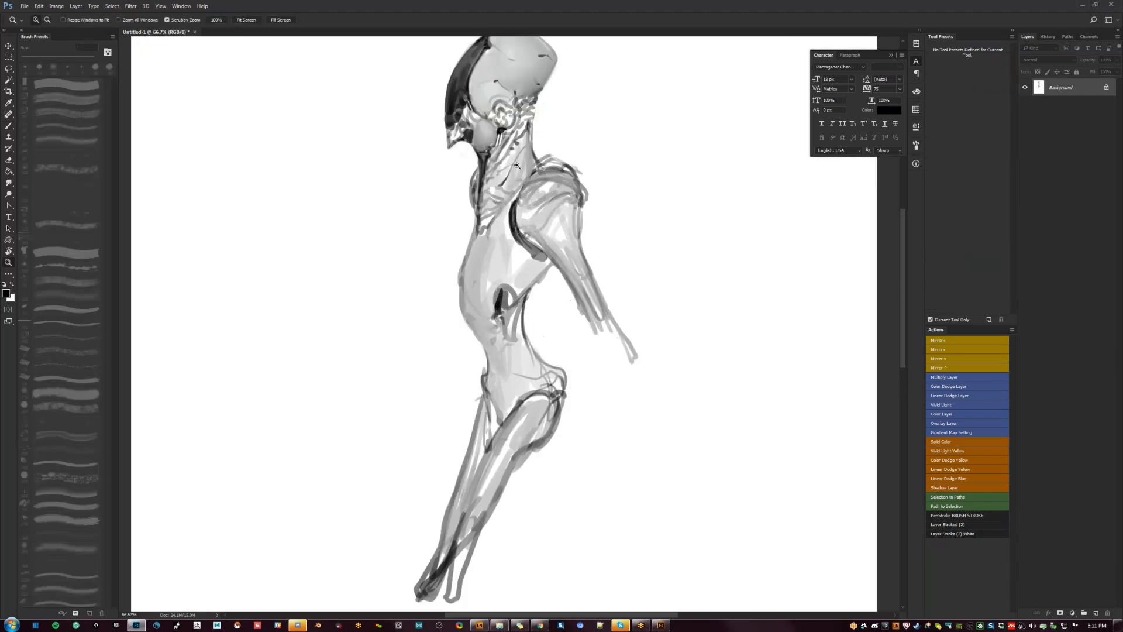
key("b")
left_click(507, 150, "alt")
left_click(507, 154, "alt")
key("bracketright")
mouse_move(516, 134)
left_mouse_down()
mouse_move(527, 106)
mouse_move(505, 132)
mouse_move(513, 116)
mouse_move(503, 106)
mouse_move(495, 129)
left_mouse_up()
Sample grays around the ear joint and add a small black accent in its center with a fine brush.
key("bracketright")
key("bracketright")
key("bracketright")
key("bracketright")
left_click(501, 130, "alt")
left_click(505, 126, "alt")
key("d")
key("bracketleft")
key("bracketleft")
key("bracketleft")
key("bracketleft")
key("bracketleft")
left_click_drag(501, 109, 499, 111)
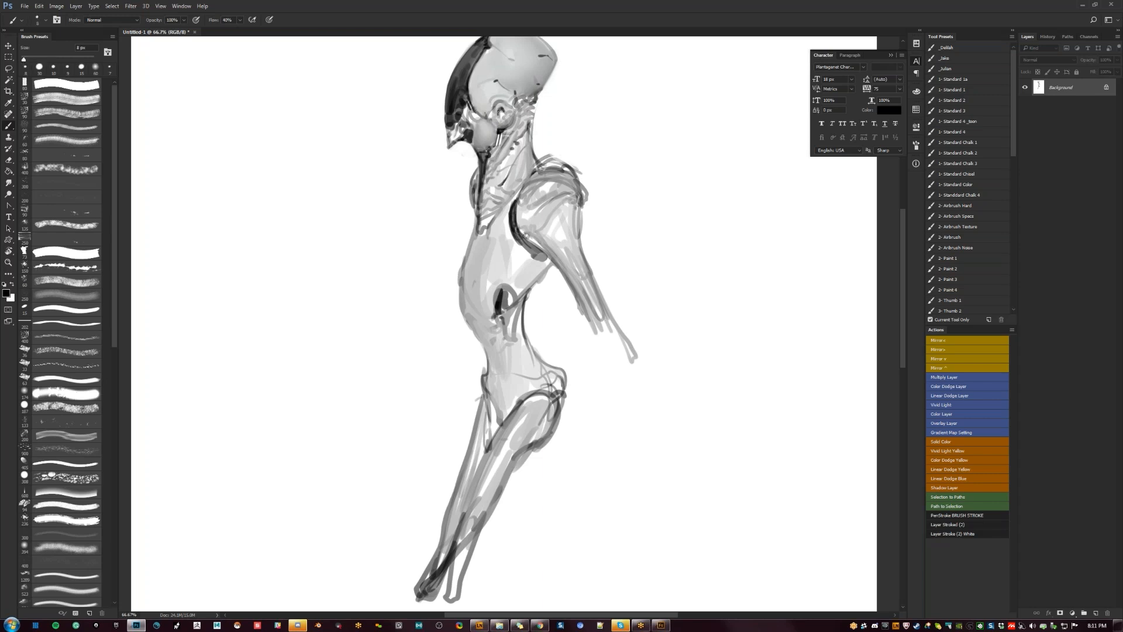
Mirror the canvas and shade the jaw tip below the visor in sampled gray, varying the brush size.
key("bracketright")
left_click(514, 157, "alt")
left_click(515, 157, "alt")
key("F2")
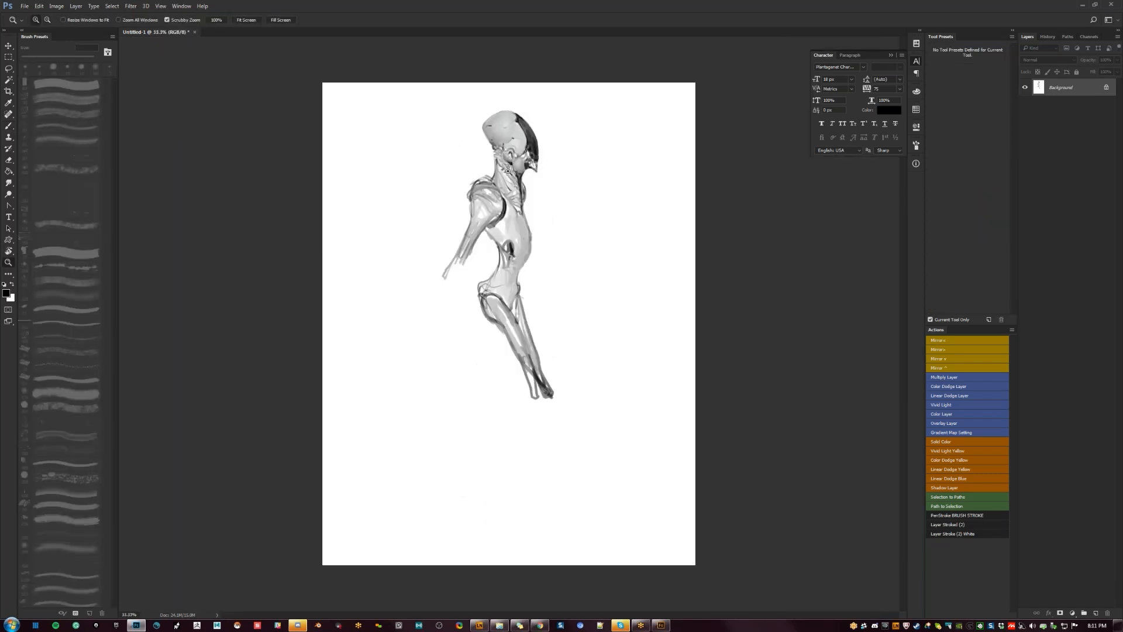
left_click(514, 159, "ctrl")
left_click(514, 158, "ctrl")
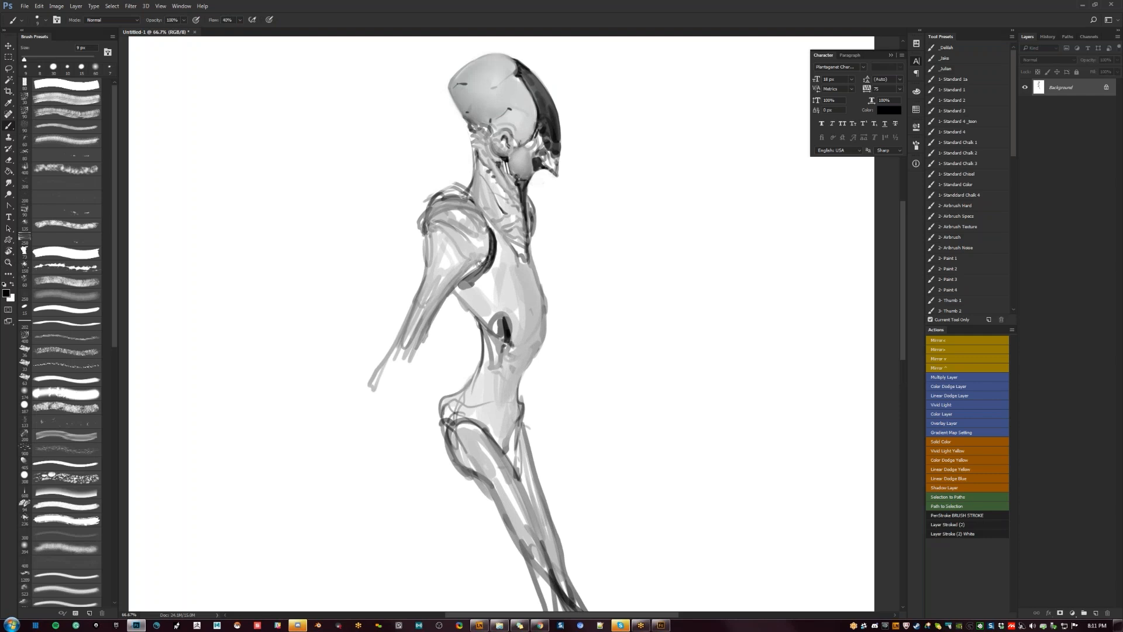
key("x")
key("x")
left_click(505, 153, "alt")
key("bracketright")
key("bracketright")
key("bracketright")
left_click_drag(542, 160, 557, 164)
key("bracketright")
key("bracketright")
key("bracketright")
key("bracketright")
key("bracketright")
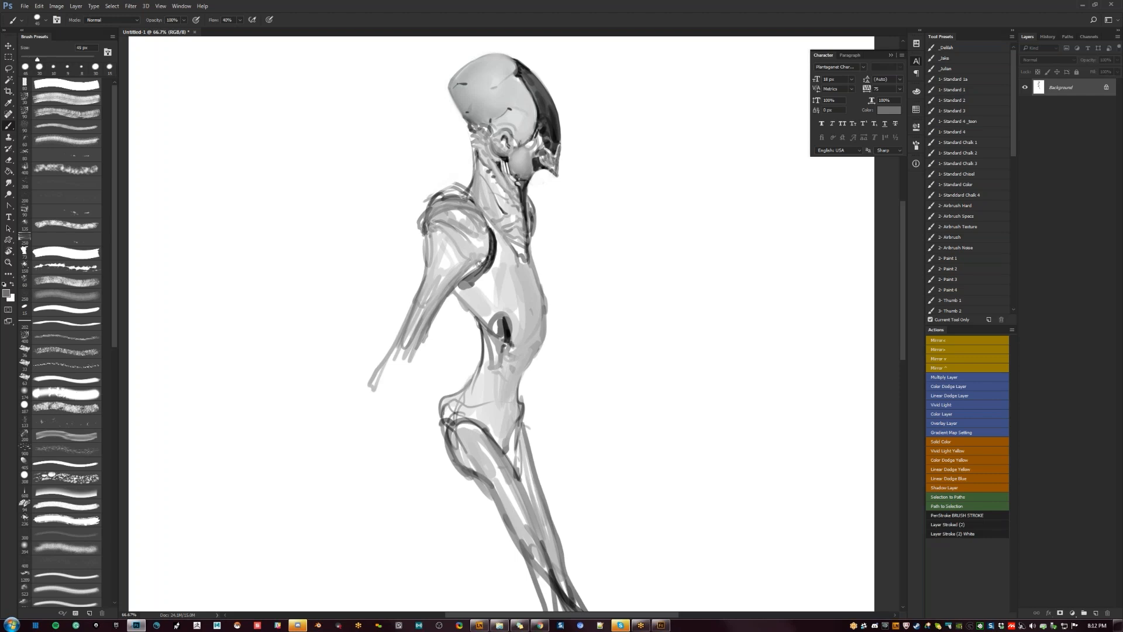
key("bracketleft")
key("bracketleft")
key("bracketleft")
key("bracketleft")
key("bracketleft")
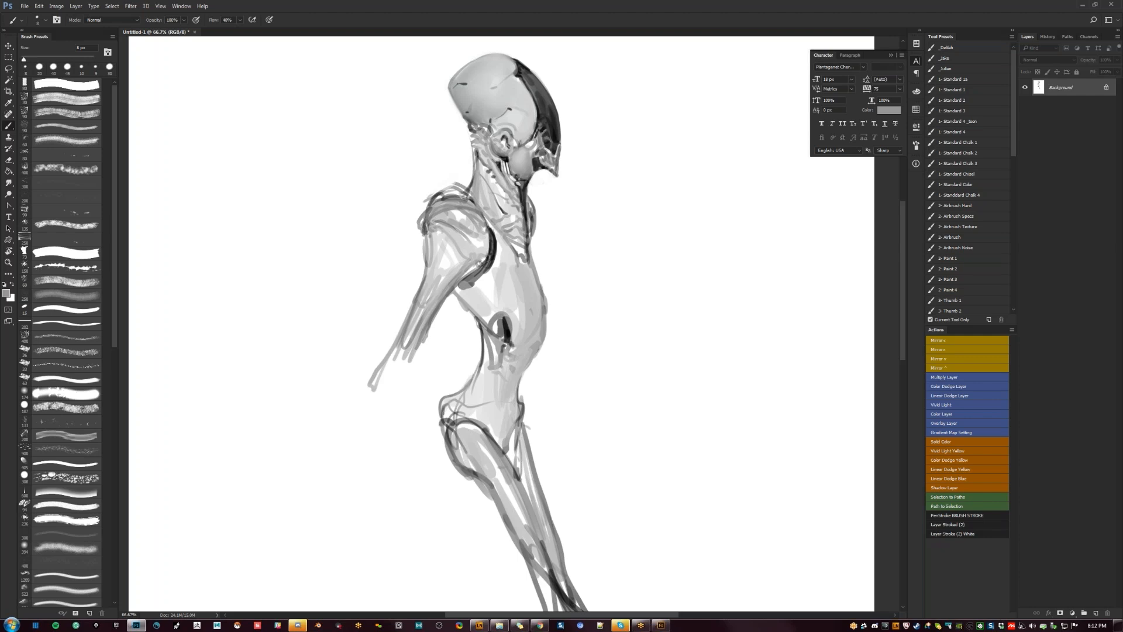
Mirror the canvas and paint a black accent along the front edge of the upper chest, sampling a light gray.
key("d")
key("x")
key("z")
left_click(529, 276, "alt")
left_click(529, 276, "alt")
key("ctrl+shift+h")
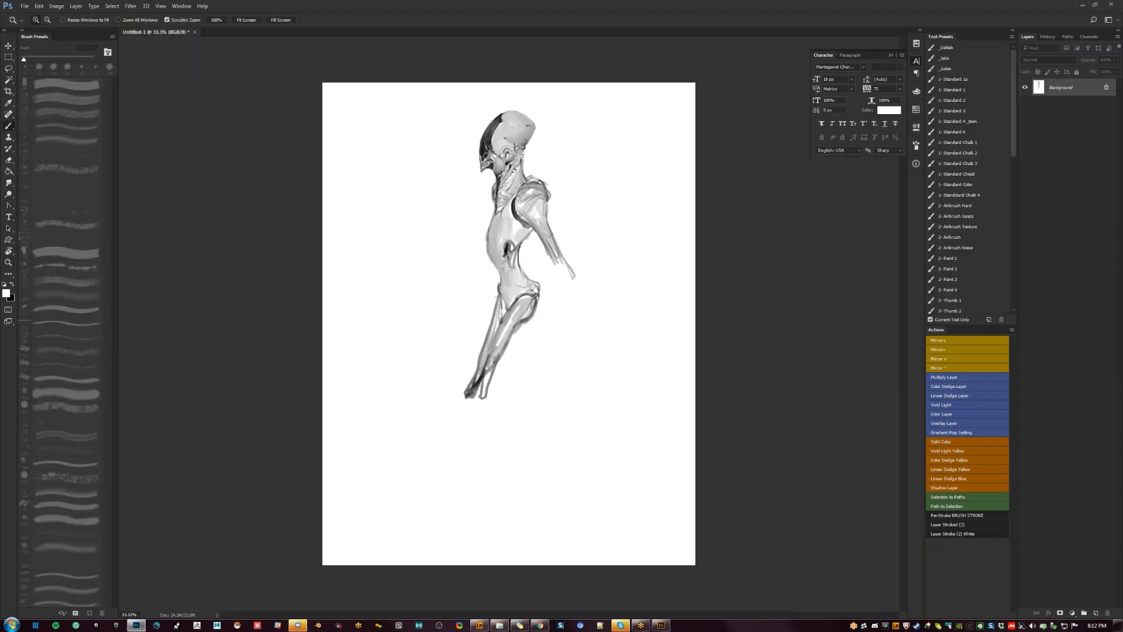
left_click(521, 253)
key("b")
key("x")
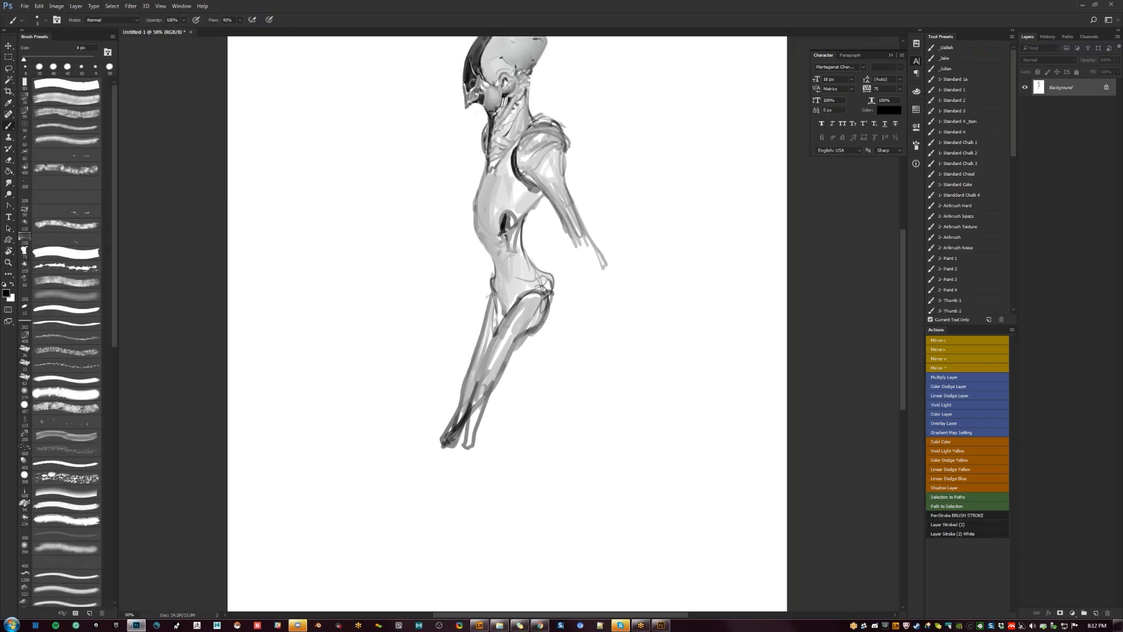
key("bracketright")
mouse_move(482, 186)
left_mouse_down()
mouse_move(489, 170)
mouse_move(481, 187)
left_mouse_up()
left_click(495, 168, "alt")
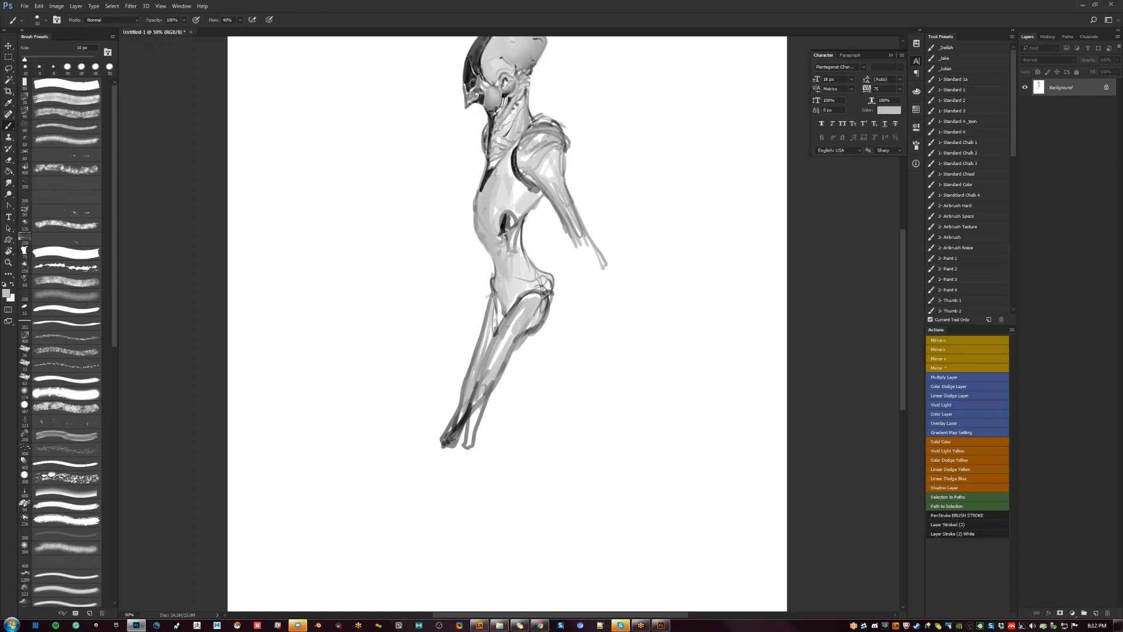
Shade the chest beside the shoulder and add dark marks on the side and front of the torso with sampled grays and black.
key("bracketright")
left_click_drag(515, 148, 507, 167)
key("d")
left_click_drag(517, 147, 512, 167)
mouse_move(508, 165)
left_mouse_down()
mouse_move(494, 207)
mouse_move(499, 186)
mouse_move(473, 225)
mouse_move(496, 211)
left_mouse_up()
left_click(504, 171, "alt")
left_click(508, 165, "alt")
key("d")
left_click(490, 214, "alt")
Mirror the canvas and paint sampled gray strokes over the chest and ribs behind the dark accents.
key("ctrl+shift+h")
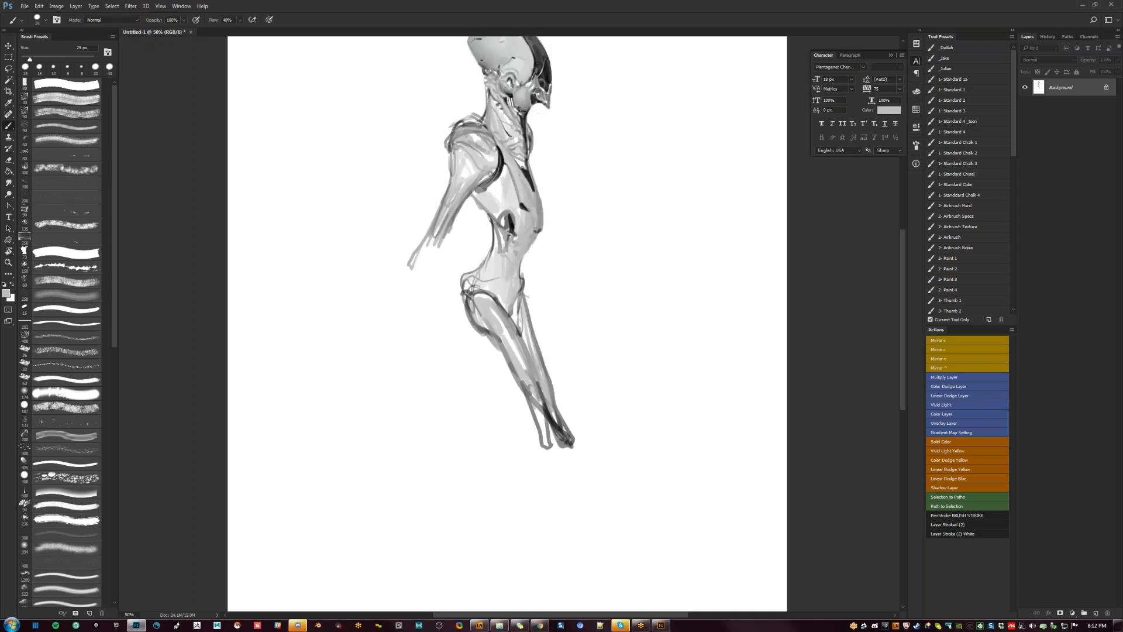
left_click(518, 205, "alt")
left_click(517, 175, "alt")
left_click_drag(516, 174, 528, 202)
left_click_drag(508, 155, 514, 172)
Adjust the brush size for the torso shading and blend the ribs with the Smudge tool.
key("bracketright")
key("bracketright")
key("bracketright")
key("bracketright")
key("bracketright")
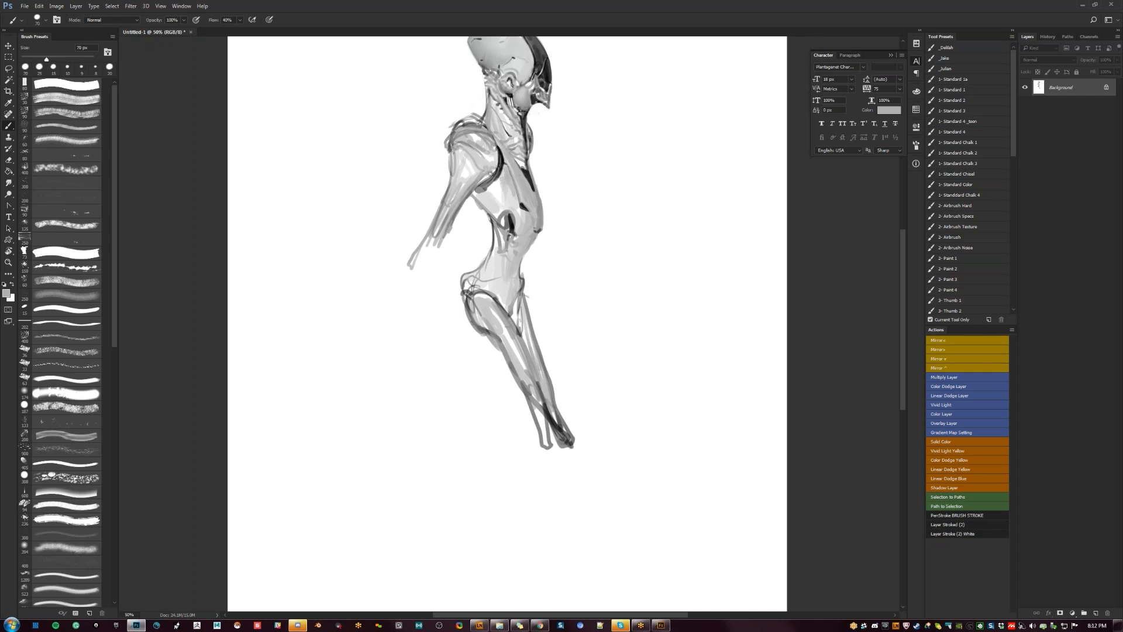
key("bracketleft")
key("bracketleft")
key("bracketleft")
key("bracketleft")
key("bracketleft")
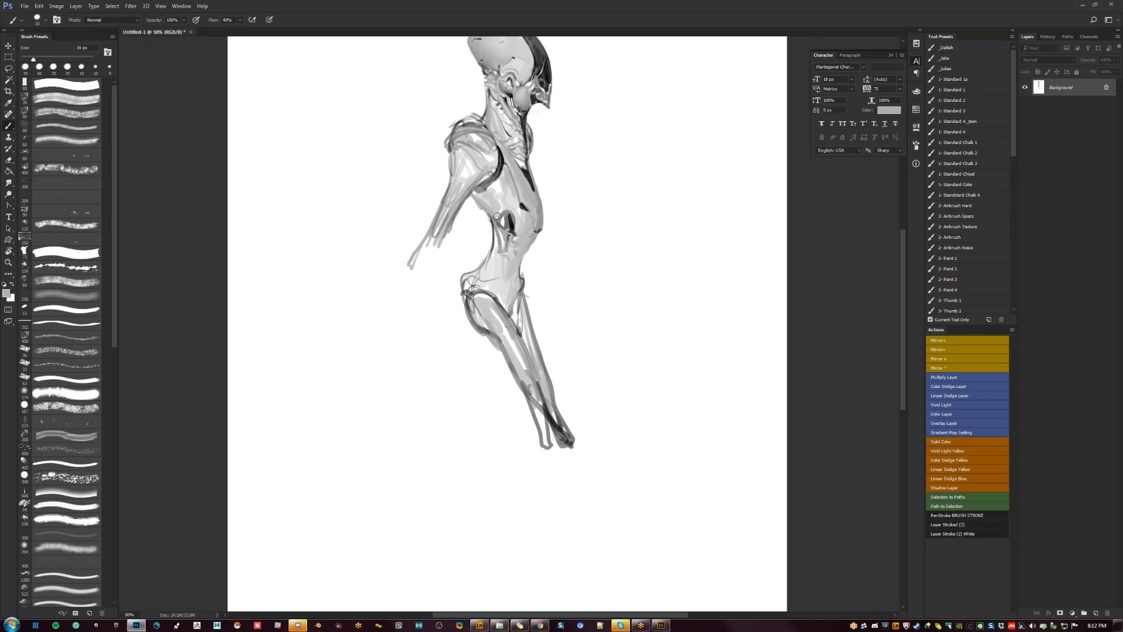
key("x")
key("r")
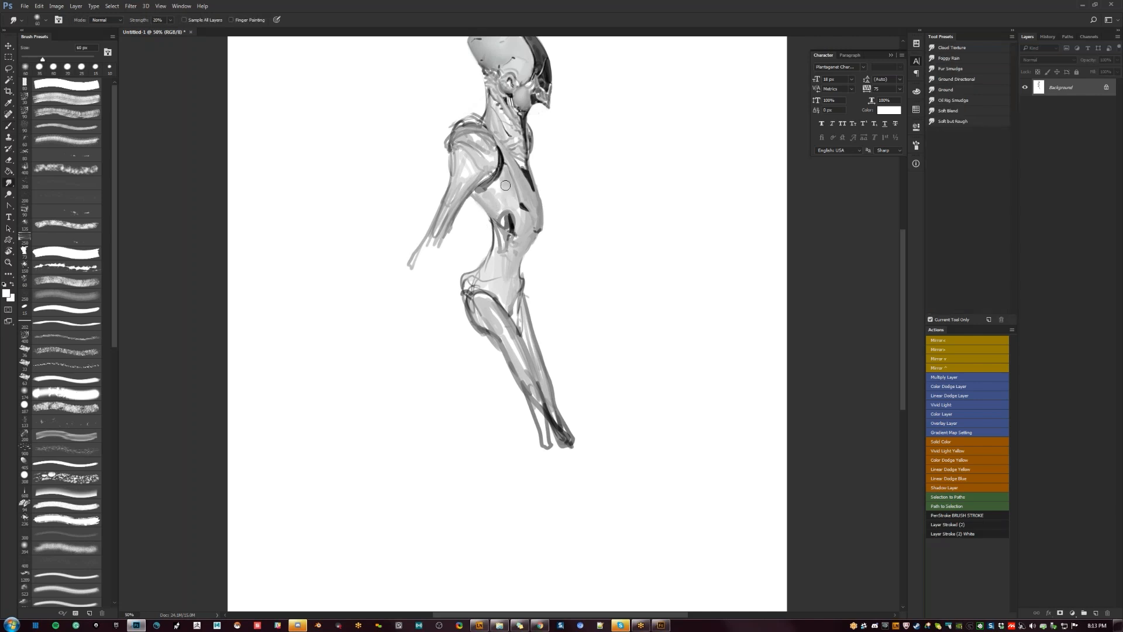
Mirror the canvas and extend the sketched arm down to the elbow in sampled gray, undoing one stroke.
key("z")
left_click(524, 220, "alt")
left_click(524, 220, "alt")
left_click(524, 219, "alt")
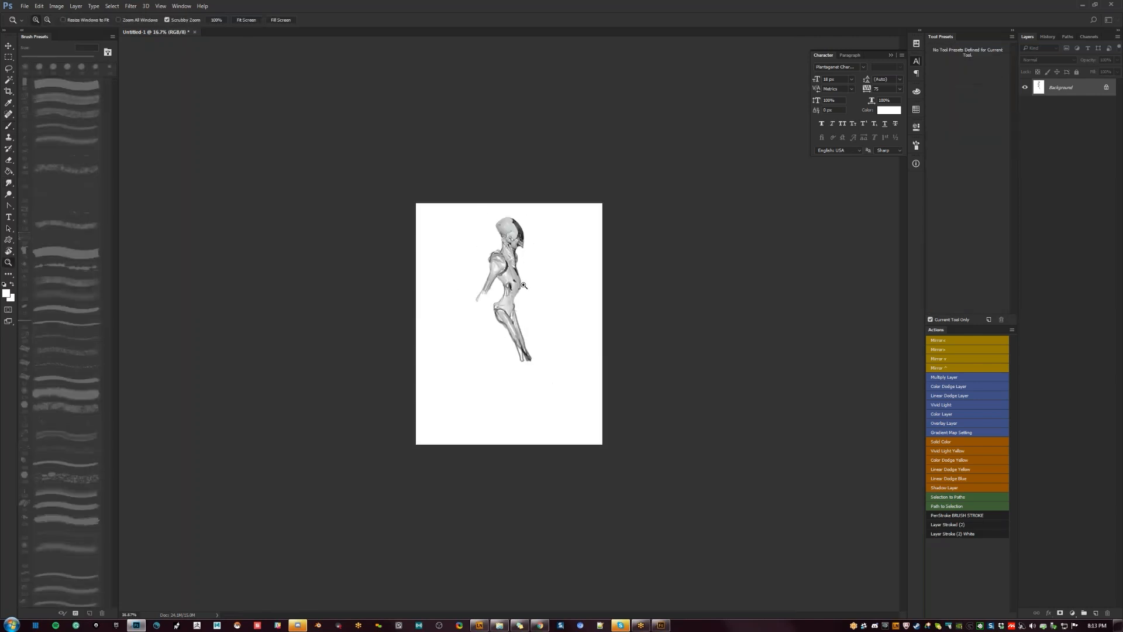
left_click(523, 286)
left_click(524, 286)
left_click(523, 286)
key("ctrl+shift+h")
mouse_move(534, 301)
left_mouse_down()
mouse_move(542, 346)
mouse_move(528, 315)
left_mouse_up()
key("b")
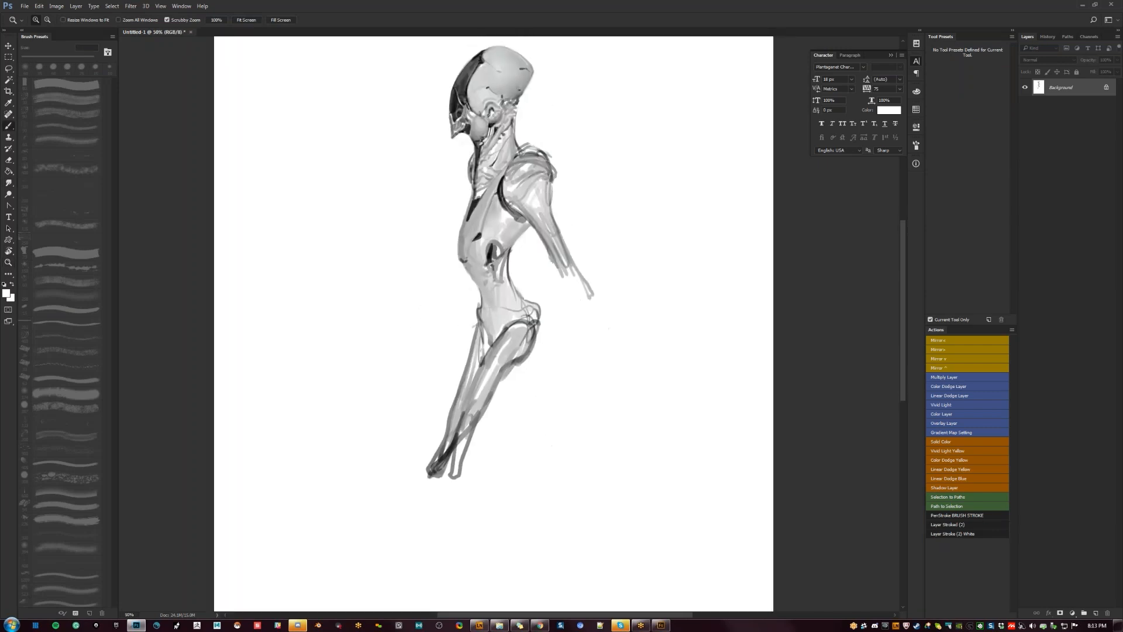
left_click(551, 250, "alt")
left_click_drag(550, 255, 560, 289)
key("ctrl+z")
left_click(551, 250, "alt")
left_click_drag(551, 248, 566, 319)
mouse_move(571, 277)
left_mouse_down()
mouse_move(568, 311)
mouse_move(575, 281)
mouse_move(591, 299)
left_mouse_up()
Block in a large rounded dark gray mass at the elbow with a progressively larger brush.
key("d")
mouse_move(591, 299)
left_mouse_down()
mouse_move(587, 311)
mouse_move(582, 226)
left_mouse_up()
key("bracketright")
left_click_drag(571, 184, 570, 219)
key("bracketright")
key("bracketright")
left_click(572, 188, "alt")
mouse_move(577, 183)
left_mouse_down()
mouse_move(587, 217)
mouse_move(568, 188)
mouse_move(570, 213)
left_mouse_up()
key("d")
left_click_drag(576, 195, 532, 378)
Extend the elbow mass into a long tapering forearm in sampled dark gray.
left_click(577, 197, "alt")
mouse_move(586, 192)
left_mouse_down()
mouse_move(589, 258)
mouse_move(558, 351)
mouse_move(579, 256)
mouse_move(605, 225)
mouse_move(570, 304)
left_mouse_up()
key("bracketright")
left_click_drag(565, 225, 547, 332)
left_click_drag(549, 279, 547, 370)
mouse_move(583, 274)
left_mouse_down()
mouse_move(542, 407)
mouse_move(529, 411)
left_mouse_up()
left_click_drag(541, 336, 511, 432)
left_click_drag(535, 378, 511, 432)
Mirror the canvas and repaint the sketchy shoulder as a clean rounded cap in sampled grays.
key("z")
left_click(529, 378, "alt")
left_click(529, 377, "alt")
key("ctrl+shift+h")
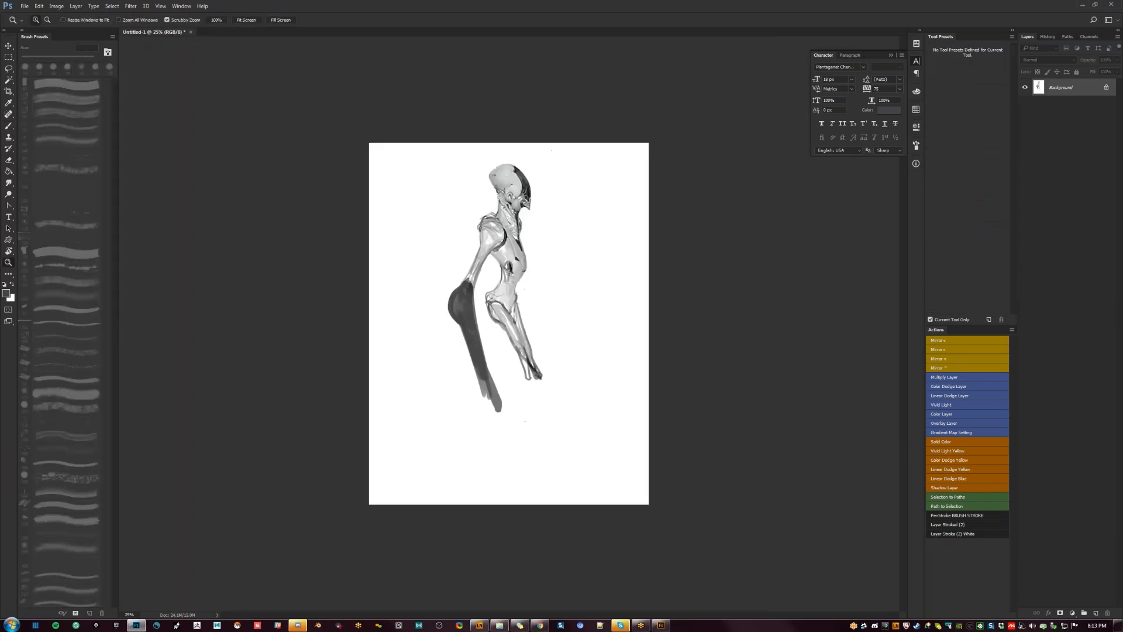
left_click(502, 254)
left_click(502, 252)
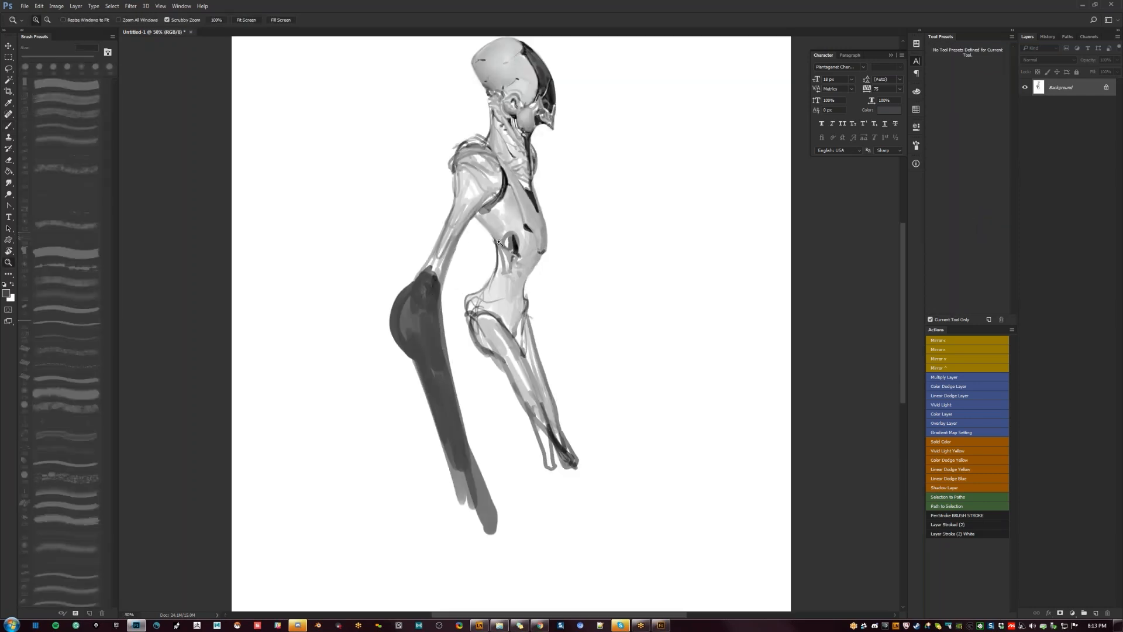
key("b")
left_click(491, 192, "alt")
left_click_drag(478, 192, 466, 178)
mouse_move(466, 174)
left_mouse_down()
mouse_move(465, 188)
mouse_move(479, 156)
mouse_move(451, 169)
mouse_move(460, 182)
mouse_move(456, 153)
mouse_move(472, 142)
mouse_move(465, 172)
mouse_move(467, 150)
mouse_move(487, 161)
mouse_move(470, 182)
mouse_move(477, 155)
left_mouse_up()
left_click(477, 177, "alt")
left_click(469, 132, "alt")
left_click(467, 166, "alt")
left_click(477, 160, "alt")
left_click(468, 177, "alt")
Blend the shoulder cap and upper arm, alternating the Smudge tool with brushed sampled light gray.
key("r")
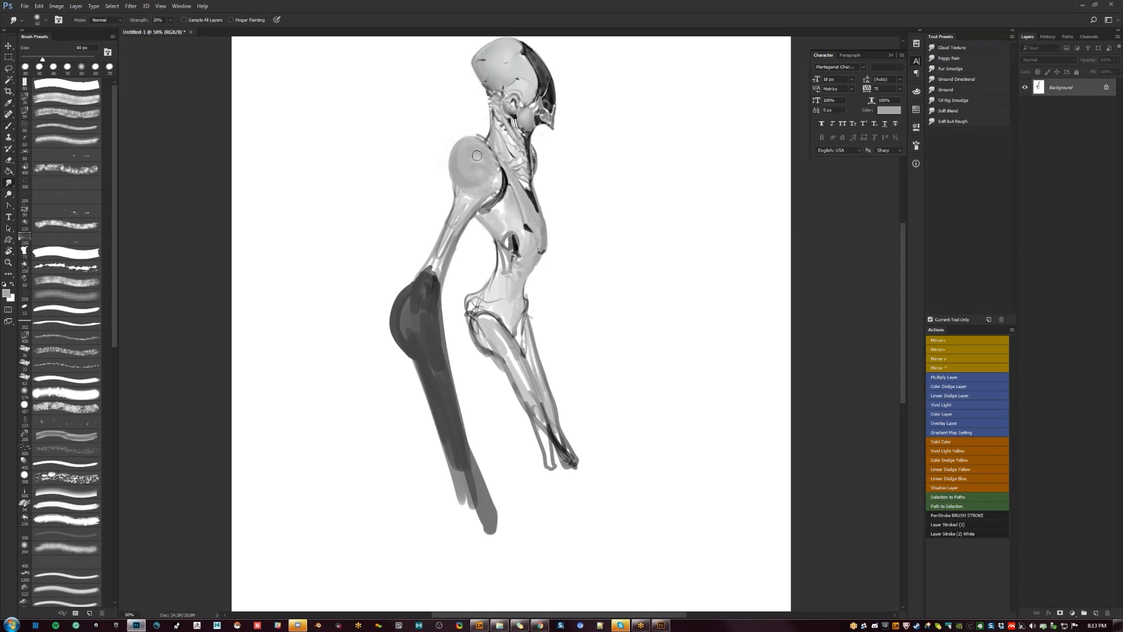
key("b")
left_click(477, 157, "alt")
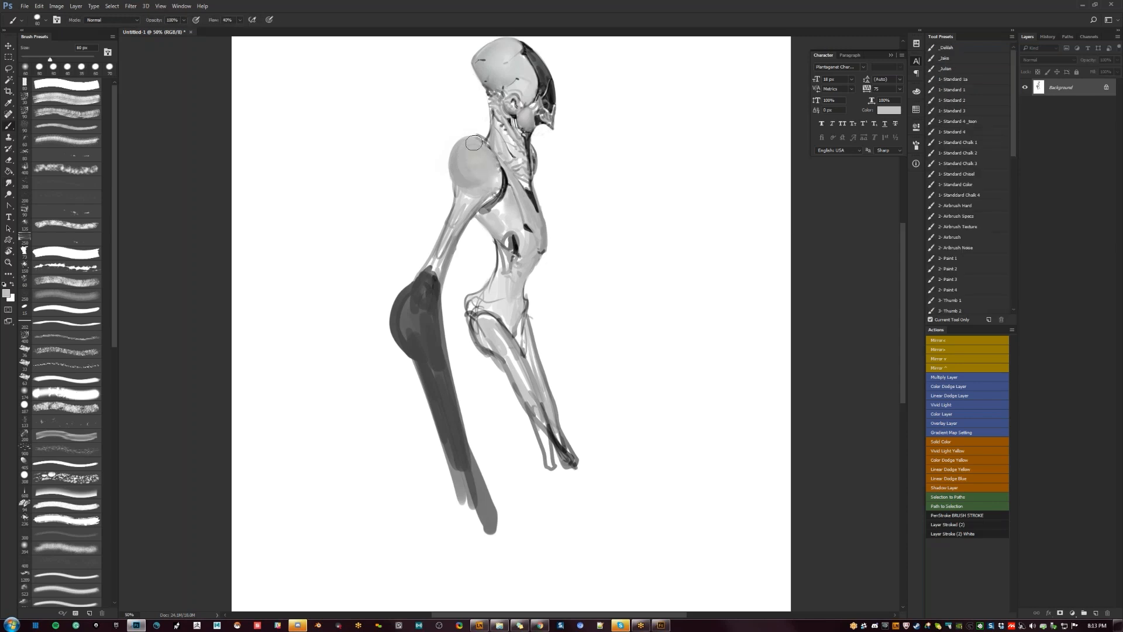
key("r")
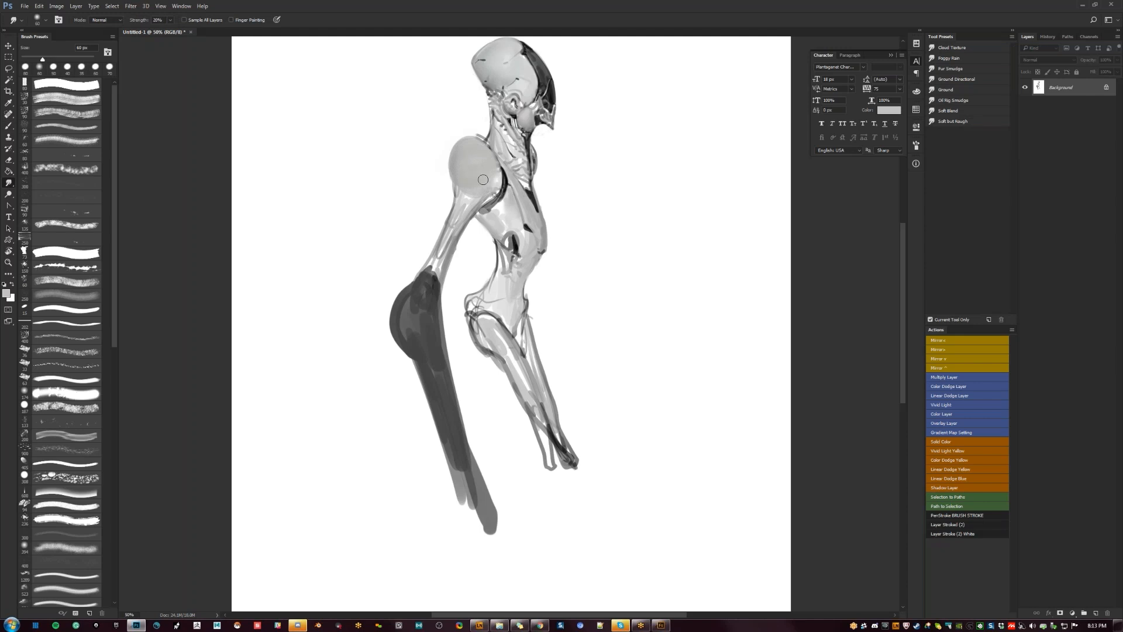
key("b")
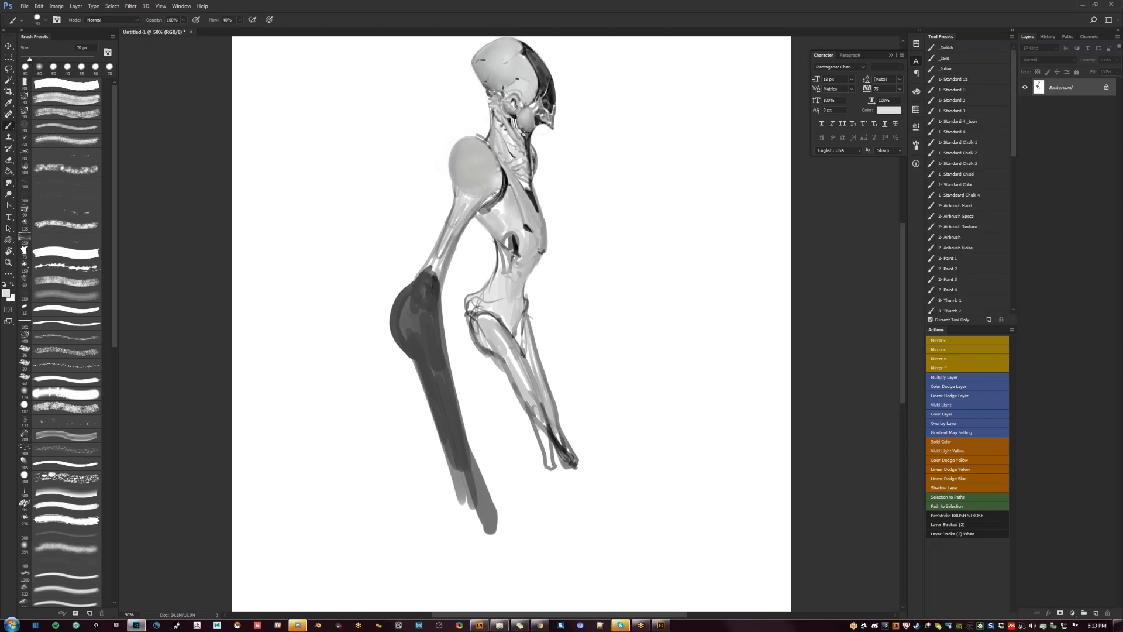
key("r")
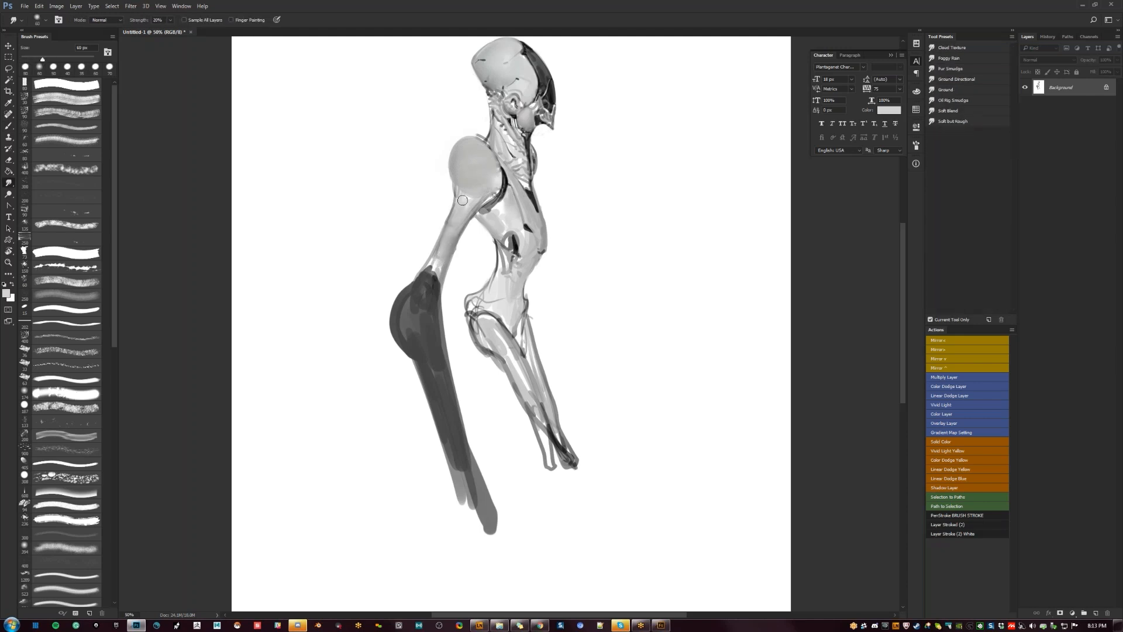
key("b")
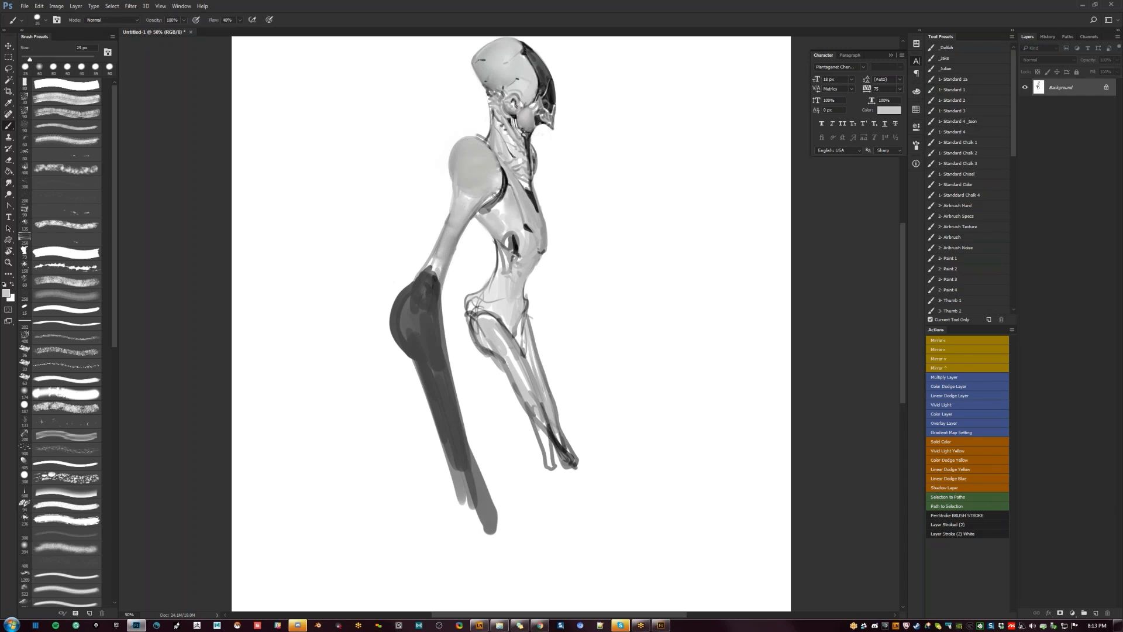
Shade the outer edge of the upper arm in sampled gray and smooth it with the Smudge tool.
left_click_drag(455, 171, 444, 226)
left_click(450, 215, "alt")
key("r")
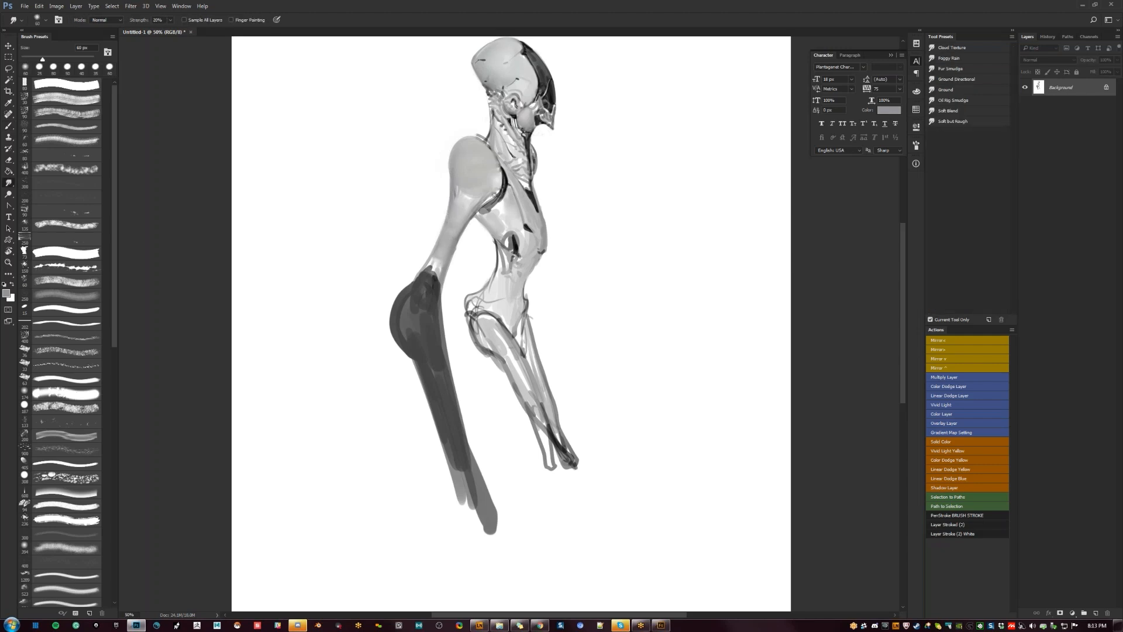
Paint gray across the transition from shoulder cap to upper arm with an enlarged brush.
key("b")
key("bracketright")
key("bracketright")
key("bracketright")
key("bracketright")
key("bracketright")
key("bracketright")
key("bracketright")
left_click_drag(457, 199, 482, 181)
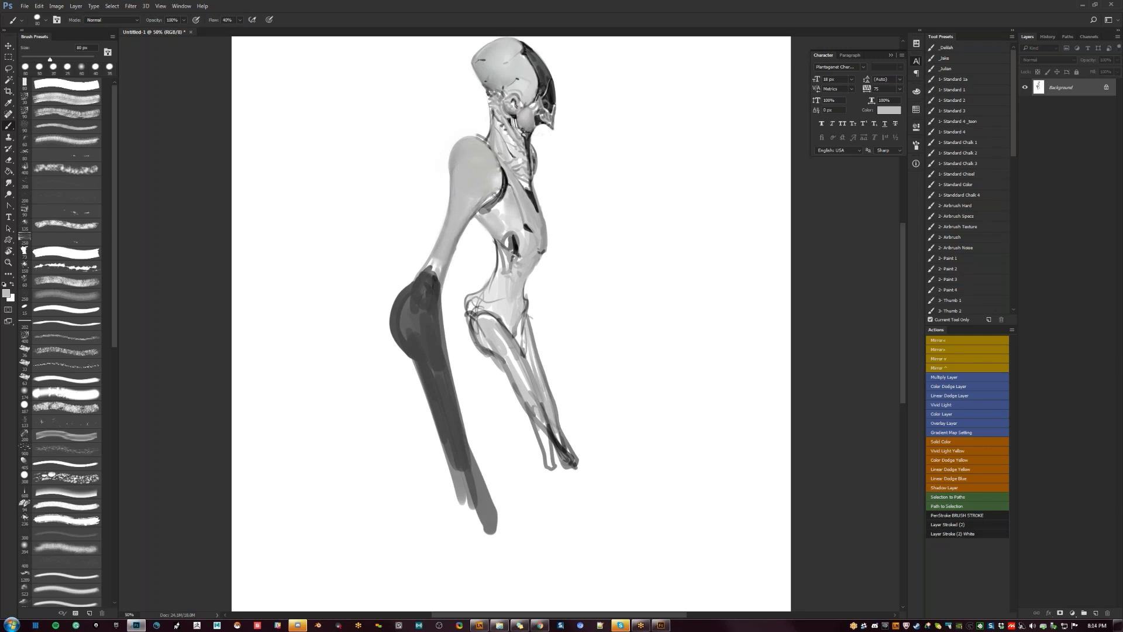
Model the shoulder and upper arm with long strokes of sampled light and mid grays.
left_click(501, 179, "alt")
mouse_move(461, 176)
left_mouse_down()
mouse_move(450, 234)
mouse_move(454, 214)
left_mouse_up()
left_click(459, 190, "alt")
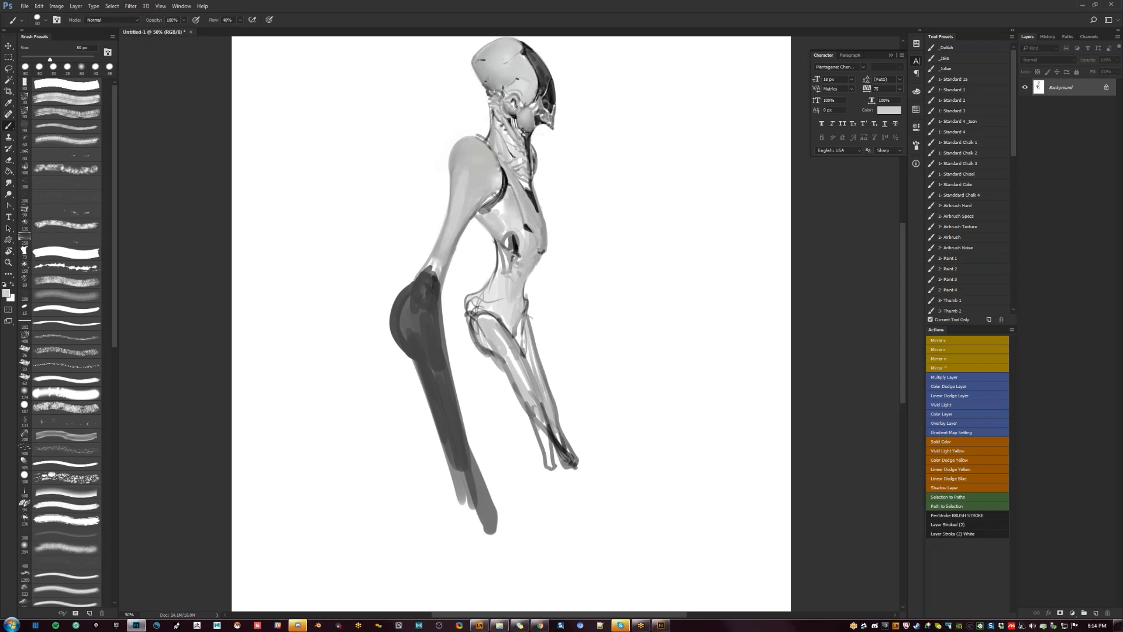
left_click(470, 173, "alt")
left_click_drag(467, 168, 458, 222)
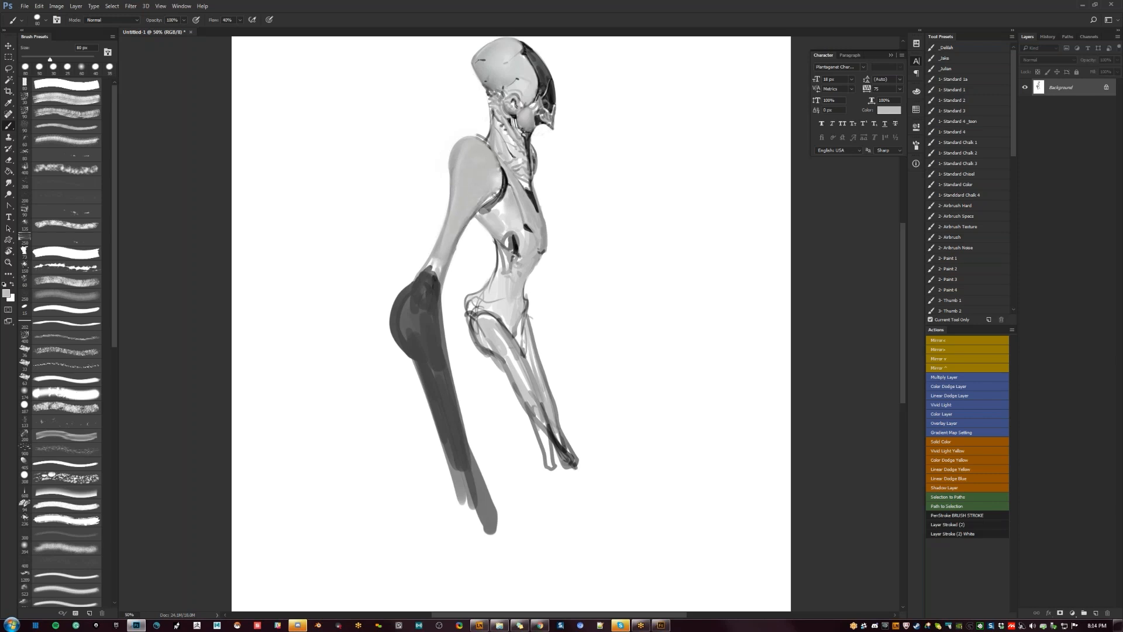
Flip the canvas horizontally and smooth the lower end of the upper arm above the elbow with the Smudge tool.
left_click(526, 281, "alt")
left_click(527, 281, "alt")
key("ctrl+shift+h")
left_click(526, 281, "ctrl")
left_click(527, 281, "ctrl")
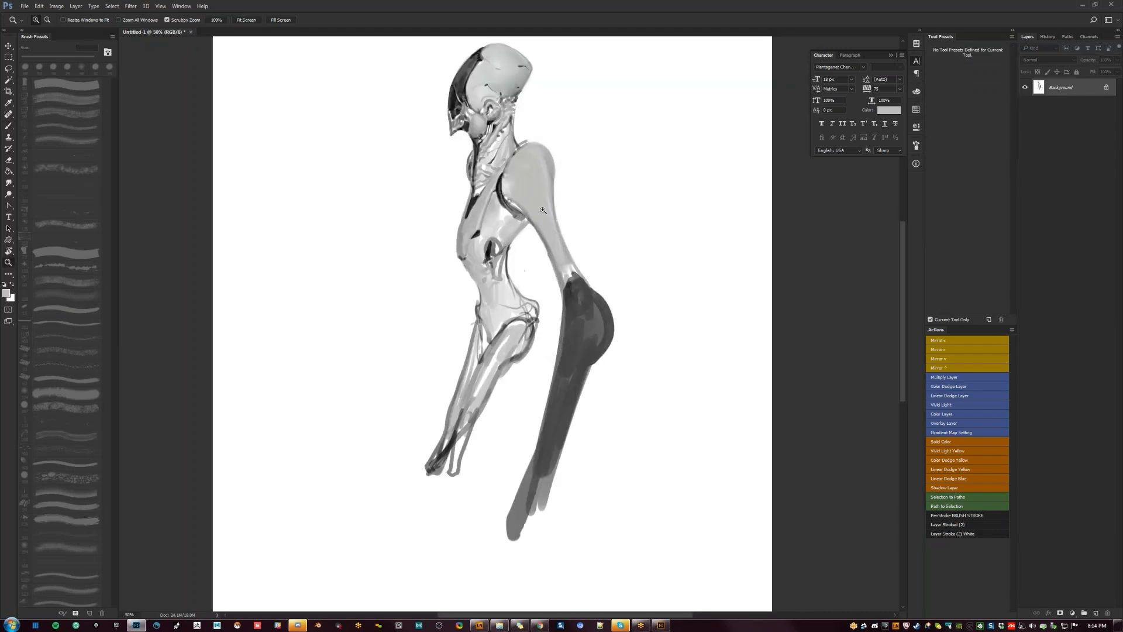
key("r")
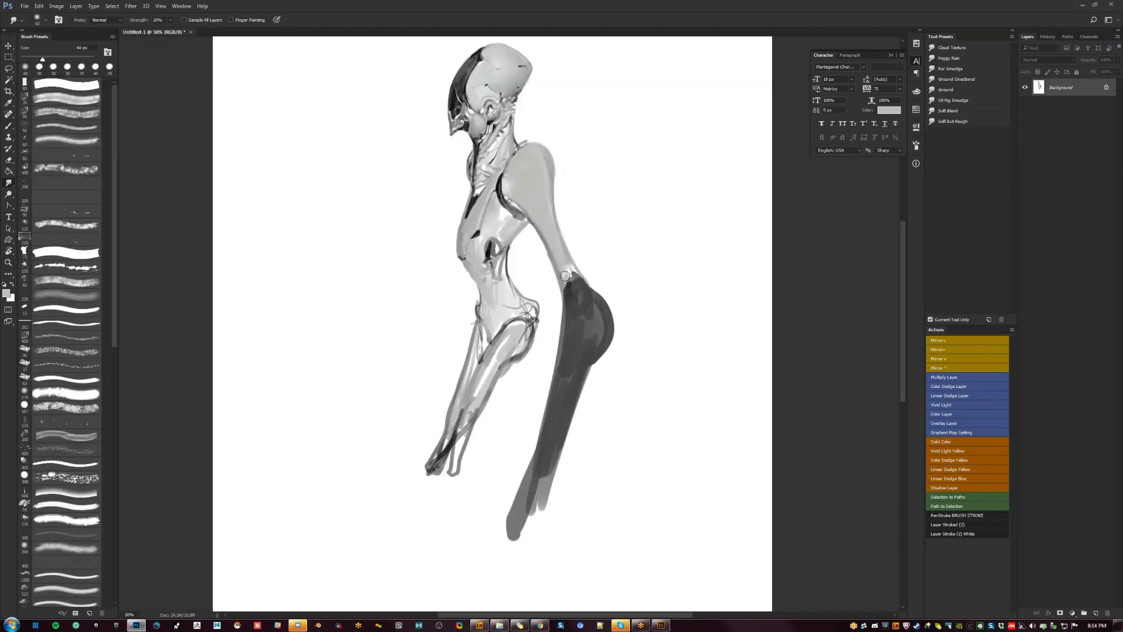
Paint a black wedge-shaped joint where the upper arm meets the dark forearm, using a reduced brush, and mirror the canvas.
key("b")
key("d")
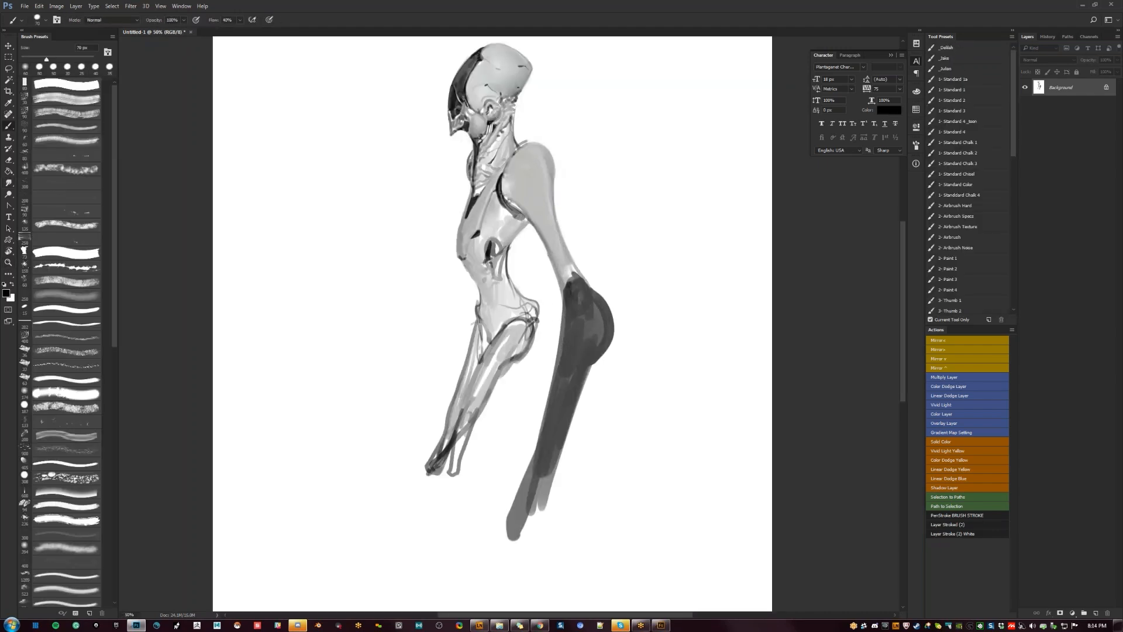
key("bracketleft")
key("bracketleft")
key("bracketleft")
key("bracketleft")
key("bracketleft")
mouse_move(565, 268)
left_mouse_down()
mouse_move(566, 290)
mouse_move(574, 278)
left_mouse_up()
left_click(566, 267, "alt")
key("ctrl+shift+h")
Touch up the shoulder edge, neck base and upper arm with a 9 px brush in black and sampled grays, and flip the view.
key("d")
left_click(480, 174, "alt")
key("bracketleft")
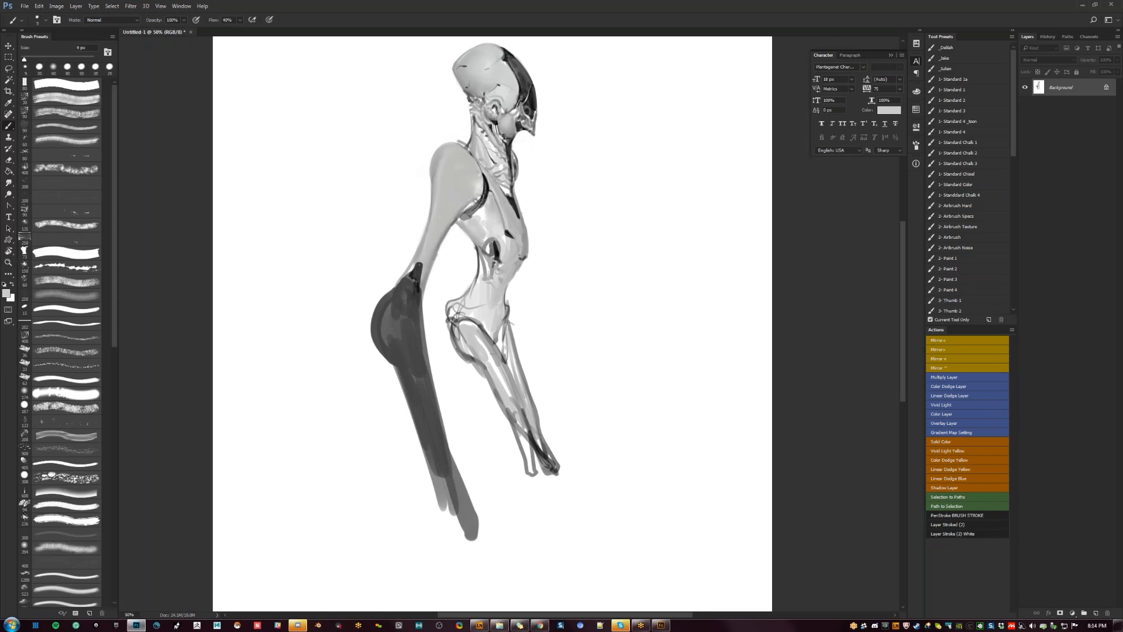
key("d")
key("x")
left_click(469, 128, "alt")
key("d")
left_click(434, 241, "alt")
key("ctrl+shift+h")
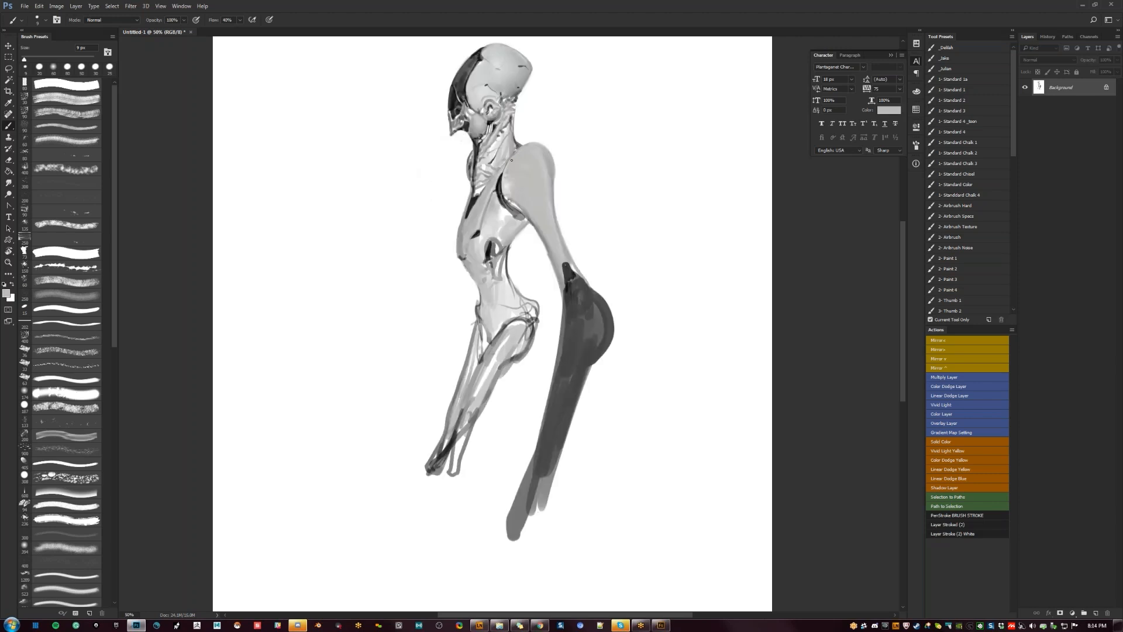
Flip the canvas to check the silhouette and darken the rim of the hollow in the torso's side with black.
key("d")
key("z")
key("ctrl+minus")
key("ctrl+shift+h")
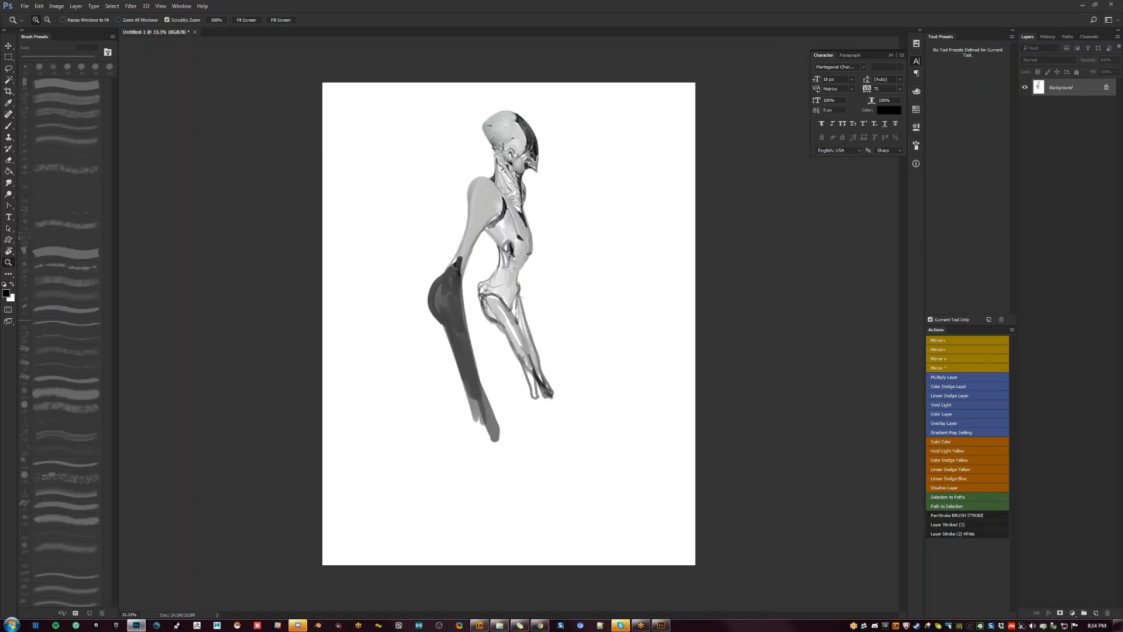
left_click(523, 248)
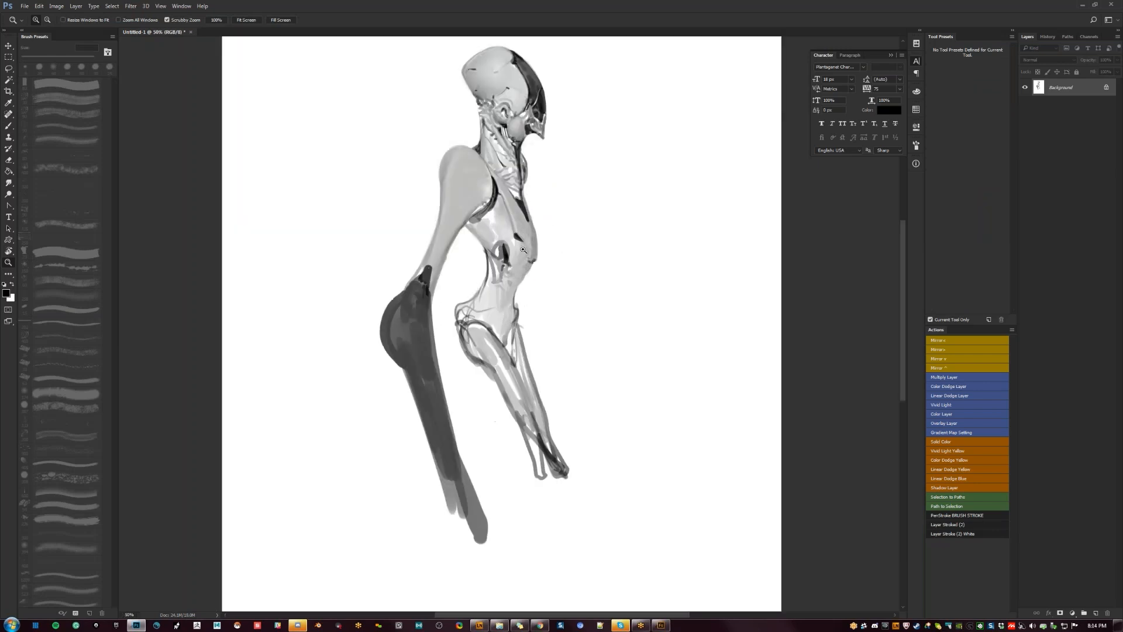
key("r")
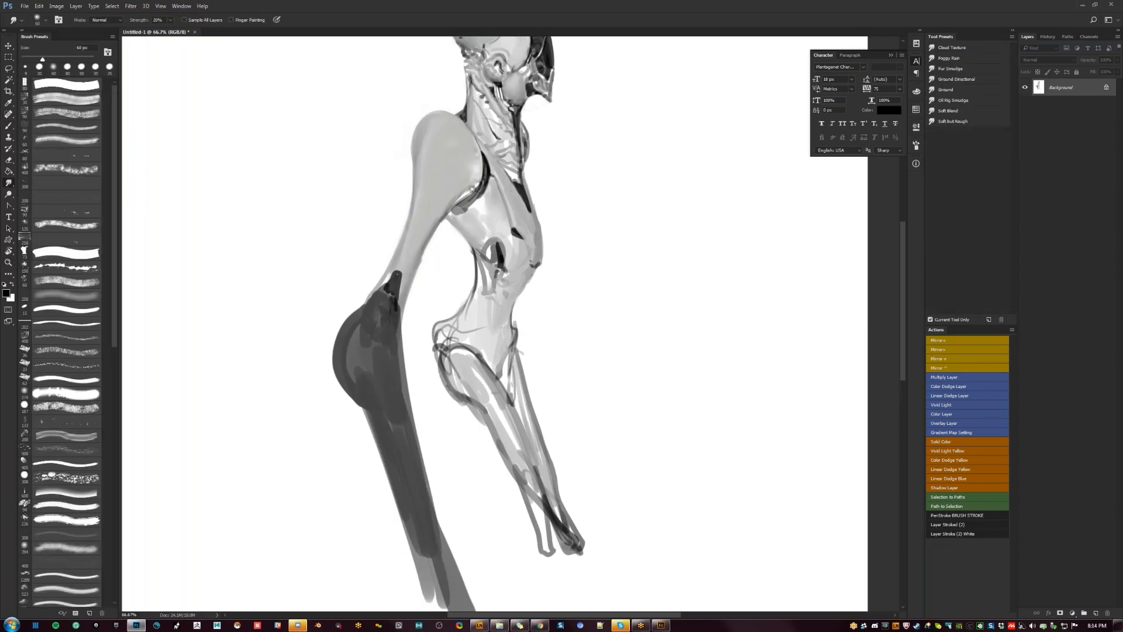
key("b")
key("bracketright")
key("bracketright")
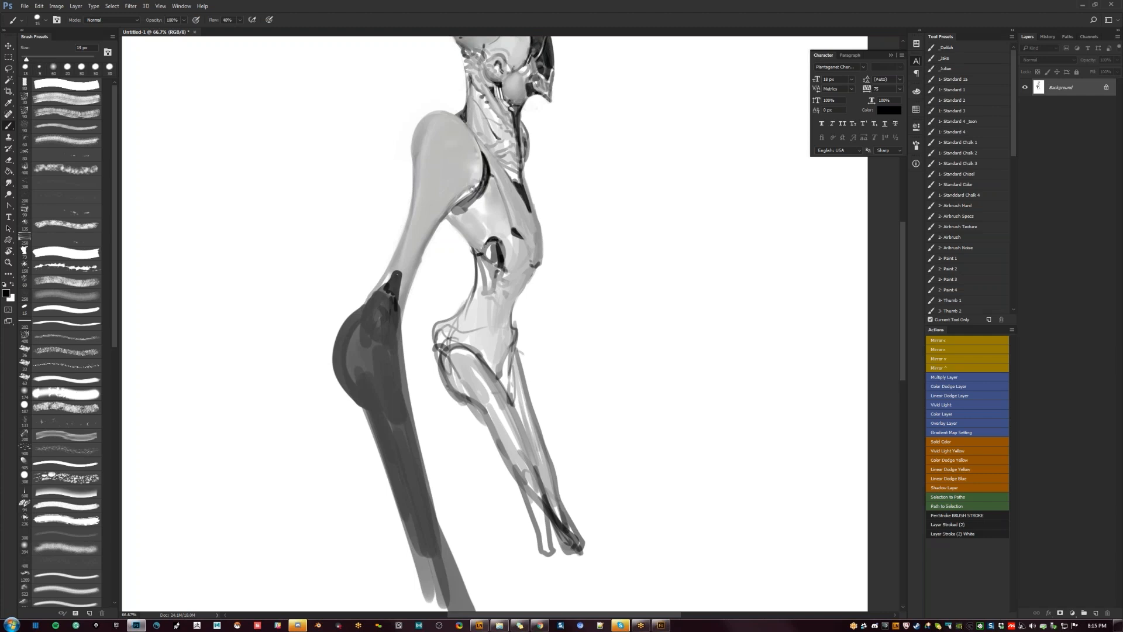
Mirror the canvas and brush sampled light gray along the inner edge of the shoulder cap.
key("z")
left_click(491, 282, "alt")
left_click(491, 283, "alt")
key("F2")
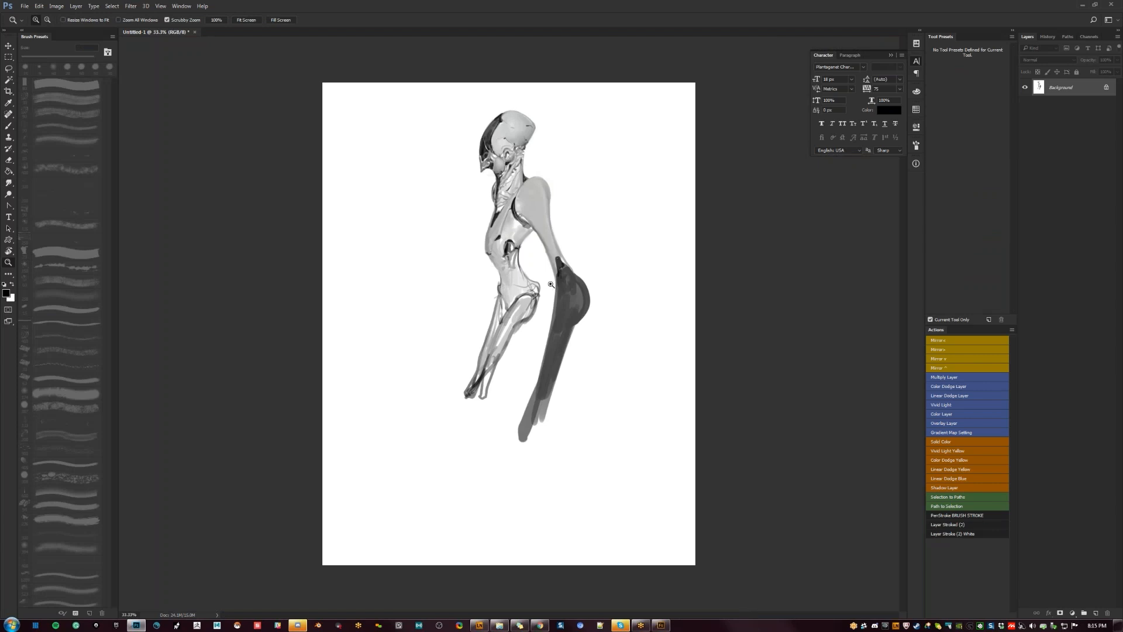
left_click(528, 248)
left_click(528, 248)
key("b")
left_click(520, 163, "alt")
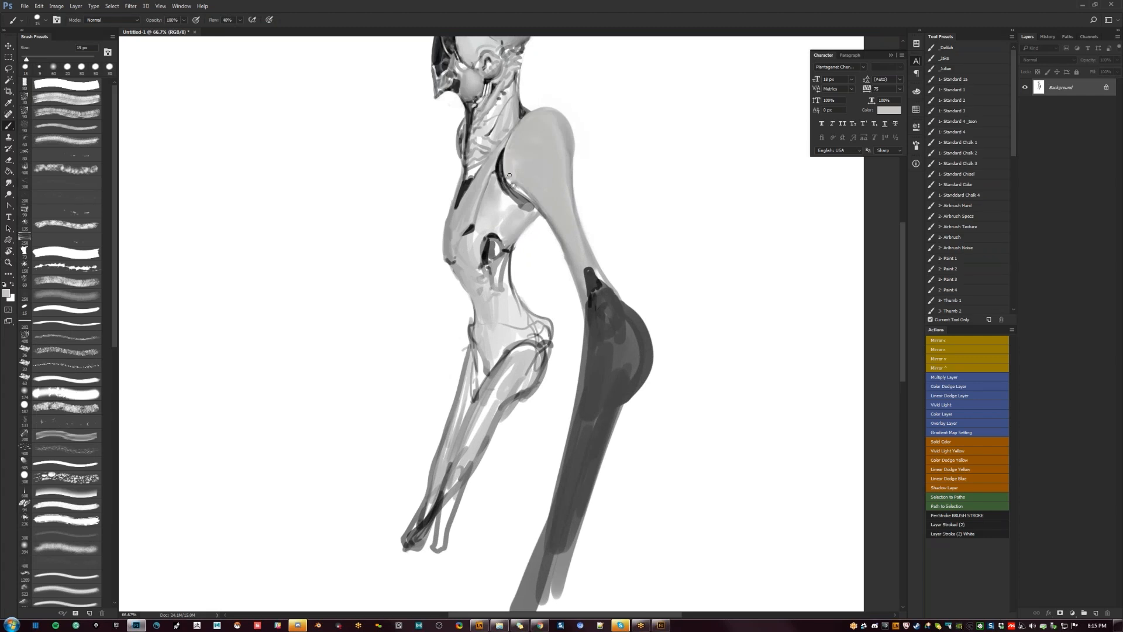
Deepen the gap between the shoulder cap and chest with black, undoing a stray stroke.
key("d")
key("bracketright")
left_click_drag(515, 189, 520, 200)
key("ctrl+z")
key("bracketleft")
key("x")
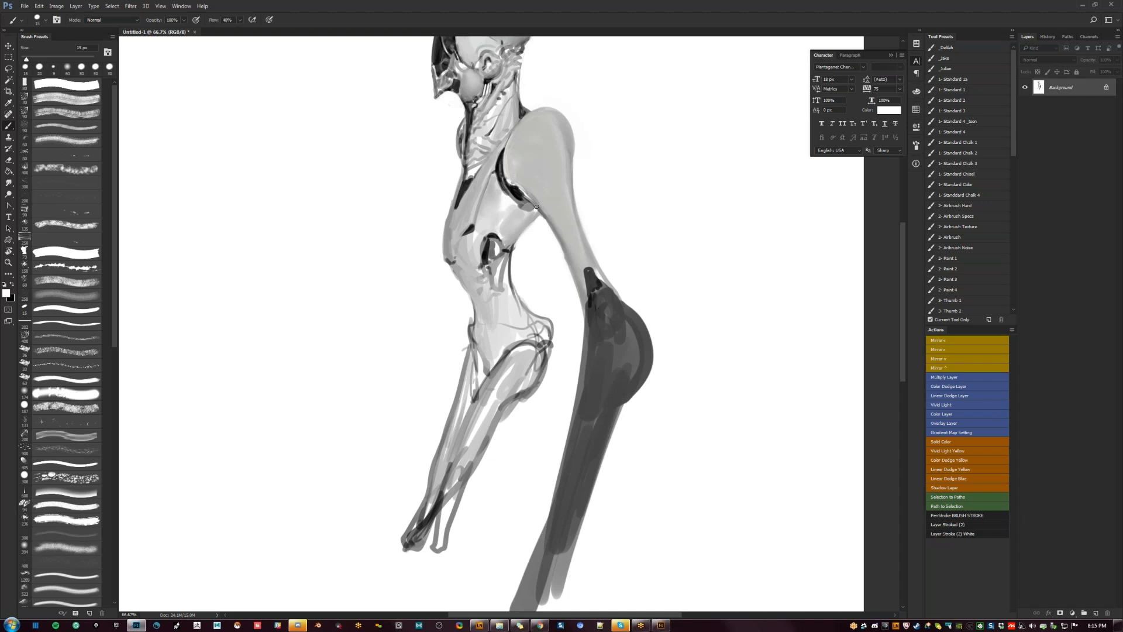
Brush sampled light grays along the shoulder cap's inner rim and upper contour, and flip the canvas to check the figure.
left_click(511, 178, "alt")
left_click(513, 178, "alt")
left_click(513, 135, "alt")
left_click_drag(536, 109, 506, 149)
key("z")
left_click(531, 296, "alt")
left_click(532, 296, "alt")
key("ctrl+shift+h")
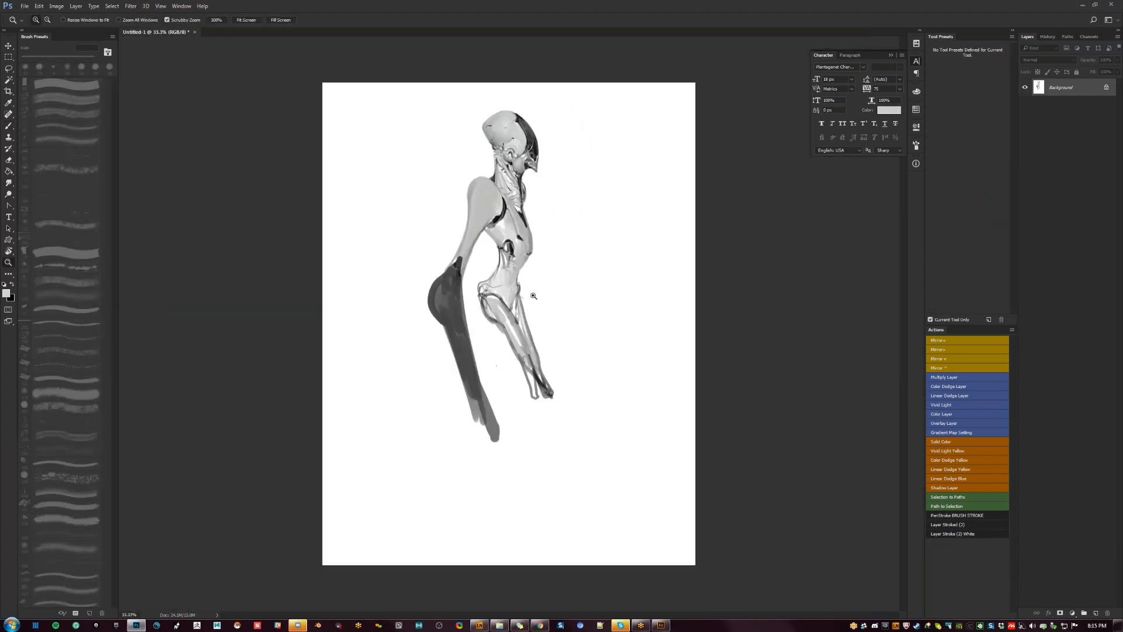
Smooth the front of the shoulder cap beside the armpit gap with the Smudge tool.
left_click(503, 299)
left_click(487, 198)
key("r")
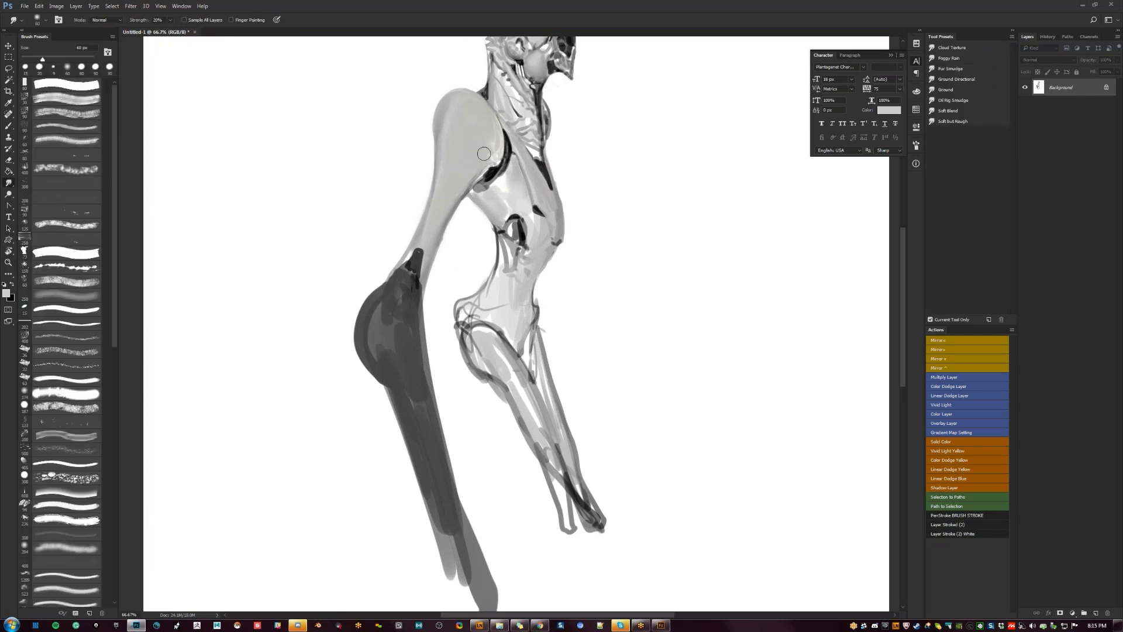
left_click_drag(491, 136, 492, 147)
Sharpen the armpit gap along the shoulder cap with a smaller brush in black and sampled gray, and check the whole figure.
key("b")
key("x")
key("bracketleft")
key("bracketleft")
key("bracketleft")
key("bracketleft")
key("bracketleft")
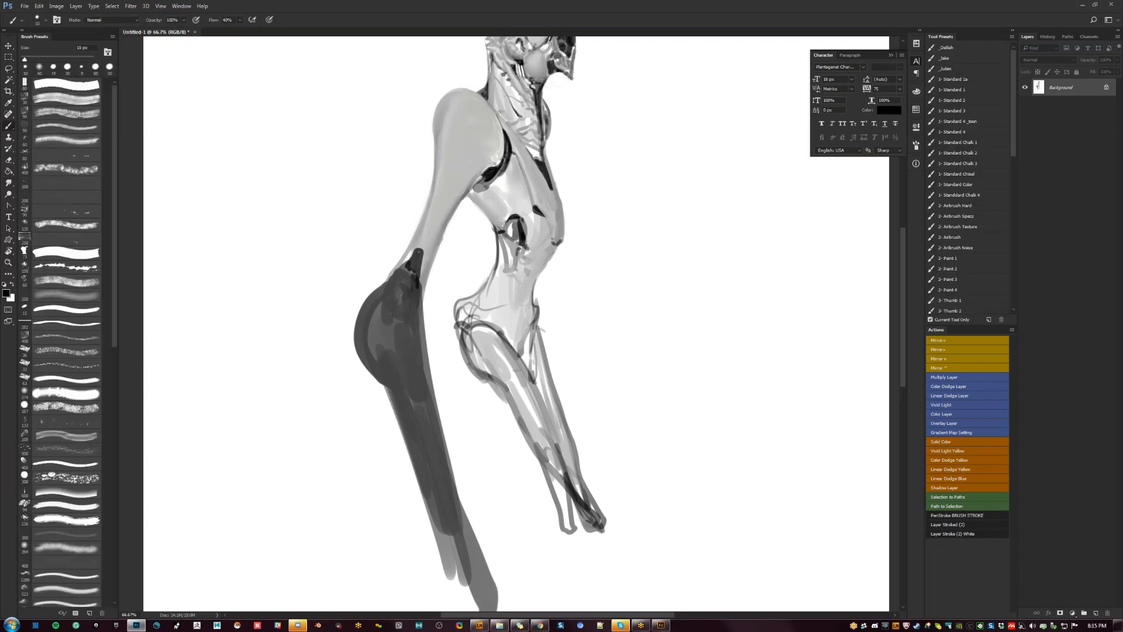
left_click(485, 172, "alt")
key("d")
key("z")
left_click(524, 242, "alt")
left_click(525, 242, "alt")
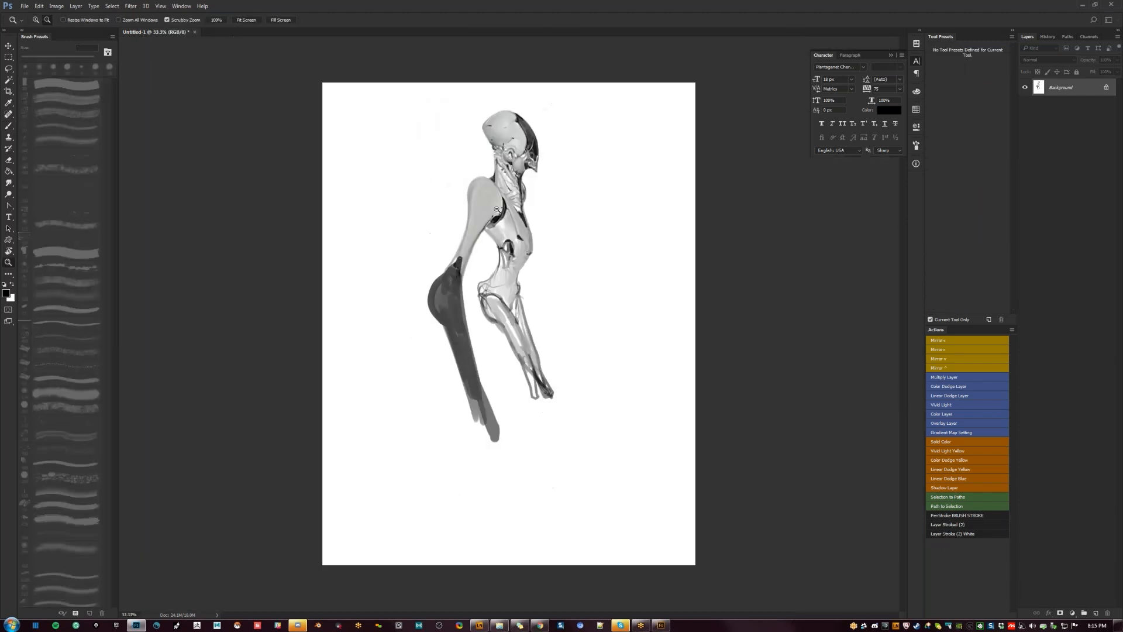
left_click(524, 243, "alt")
Flip the canvas and paint a thin sampled light gray rim inside the black shoulder gap with an 8 px brush.
key("ctrl+shift+h")
left_click(523, 238)
left_click(523, 239)
left_click(524, 237)
double_click(524, 236)
key("b")
left_click_drag(509, 182, 518, 304)
key("z")
left_click(519, 304, "alt")
key("b")
left_click(520, 310, "alt")
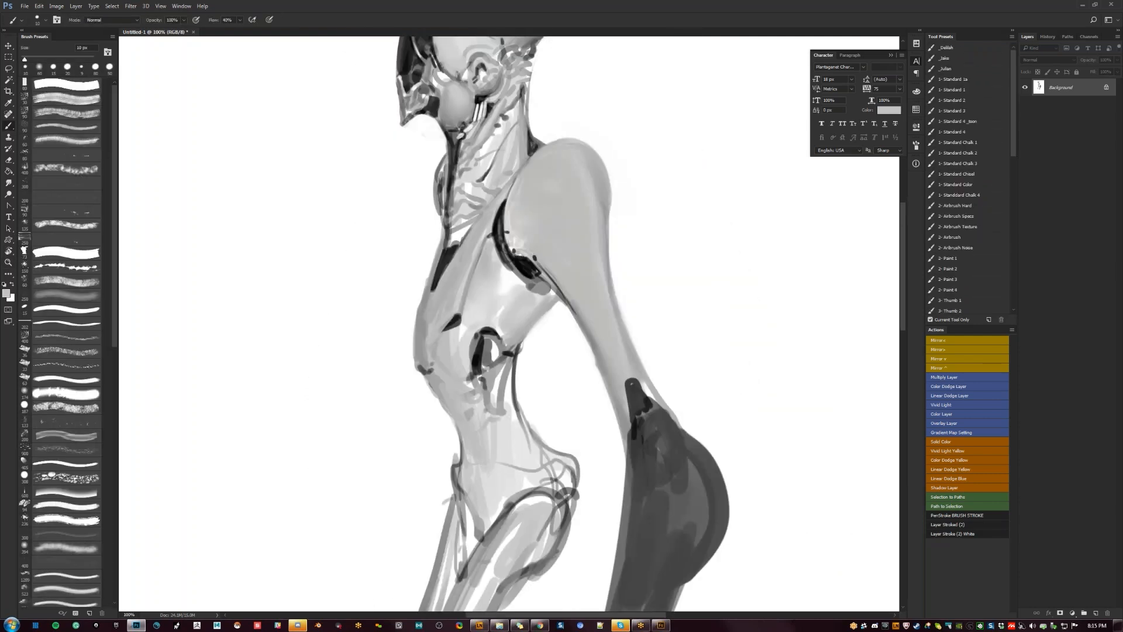
key("bracketleft")
key("bracketleft")
left_click_drag(502, 209, 496, 232)
Add small black details along the shoulder socket with a 7 px brush, mirroring the canvas to compare both sides.
key("d")
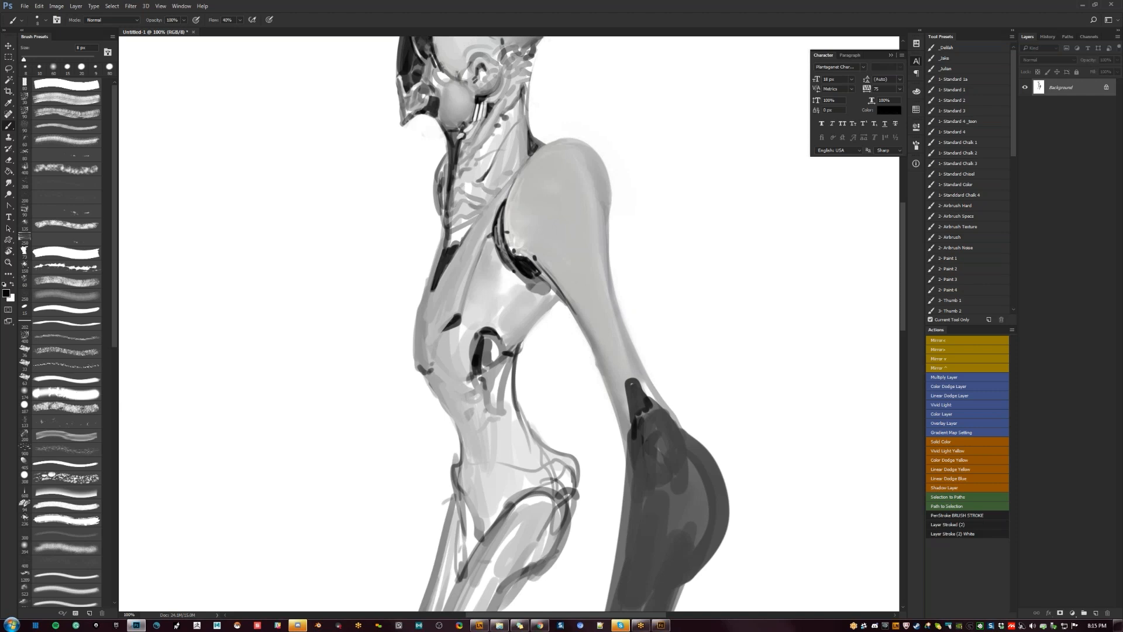
key("z")
left_click(537, 319, "alt")
left_click(537, 319, "alt")
key("ctrl+shift+h")
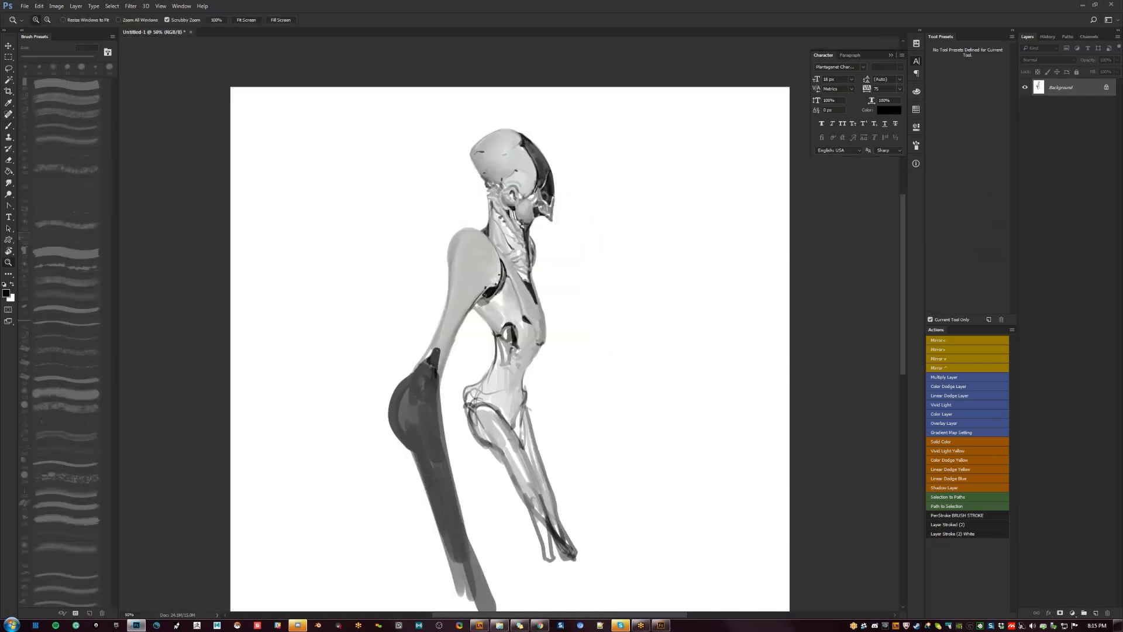
key("b")
key("ctrl+1")
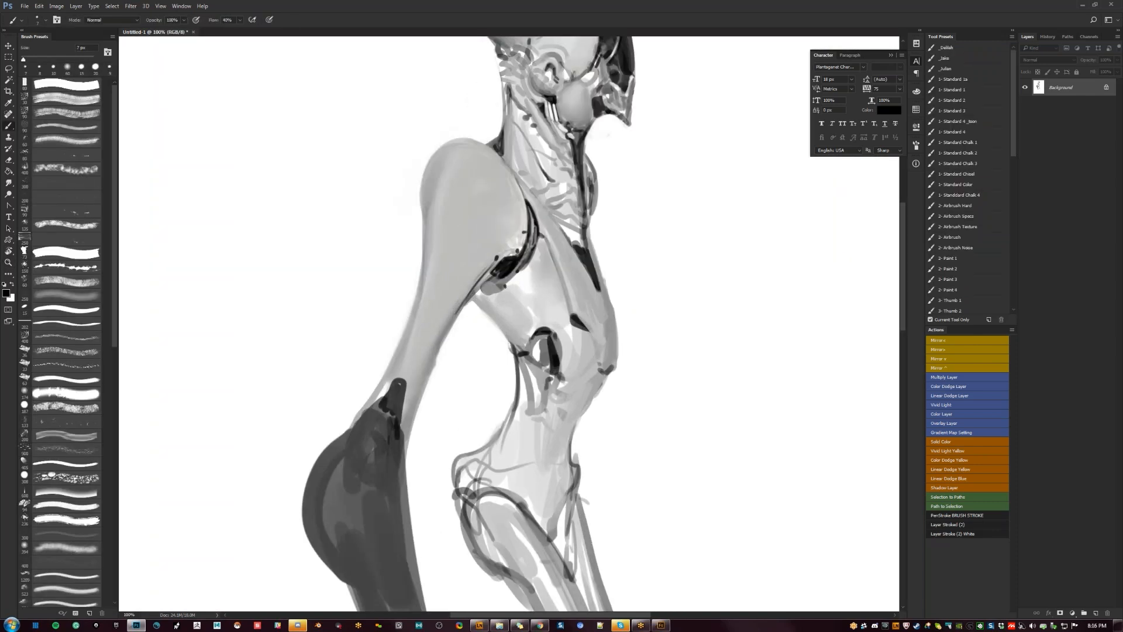
left_click(506, 233, "alt")
Clean up the inner edge of the upper arm down to the elbow with strokes of sampled tone and white, and mirror the canvas.
key("d")
key("x")
left_click(433, 365, "alt")
left_click_drag(440, 349, 427, 389)
left_click_drag(448, 333, 437, 354)
left_click_drag(427, 379, 415, 428)
key("x")
left_click_drag(436, 357, 418, 410)
key("z")
left_click(459, 334, "alt")
left_click(460, 333, "alt")
left_click(459, 333, "alt")
key("ctrl+shift+h")
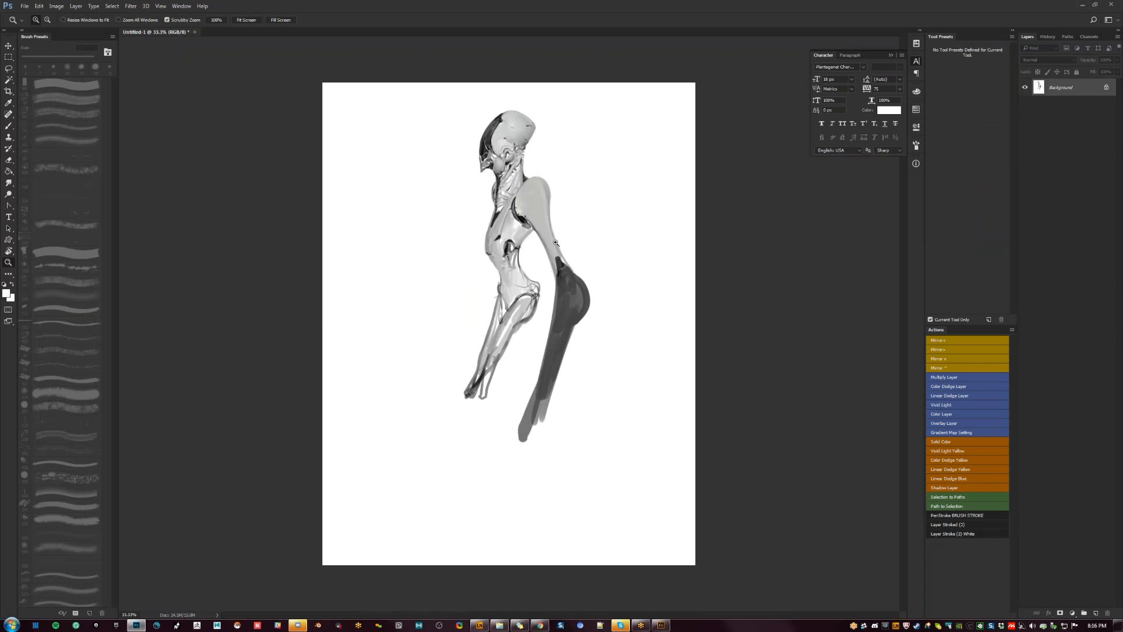
Flip the canvas back and touch up the armpit gap with light gray sampled from the shoulder and chest.
left_click(533, 249)
key("ctrl+shift+h")
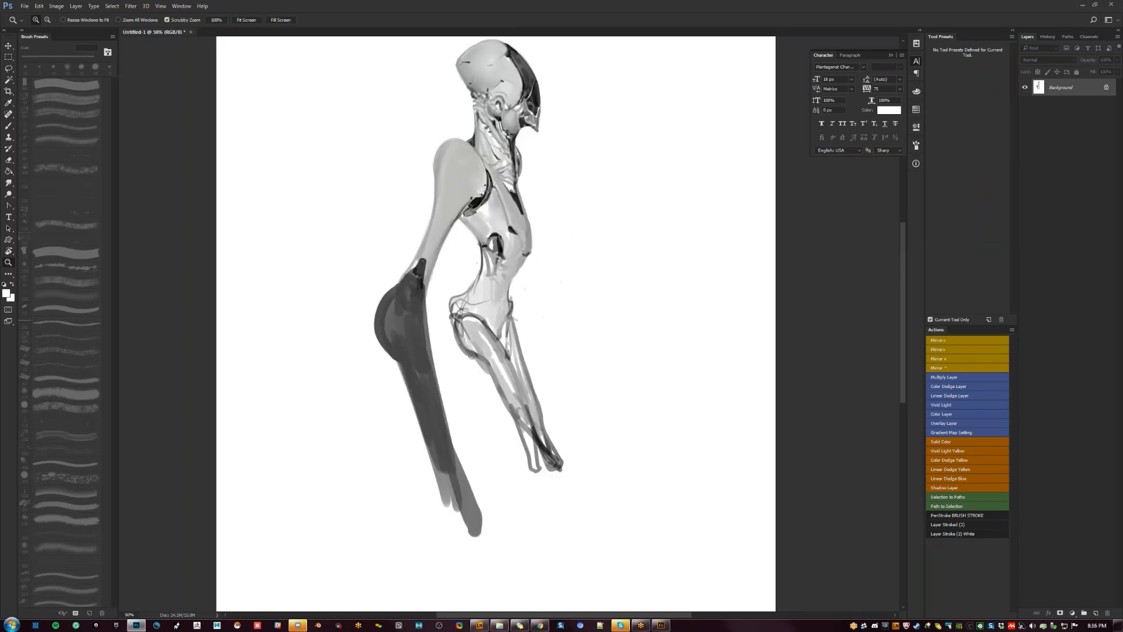
left_click(507, 228)
key("b")
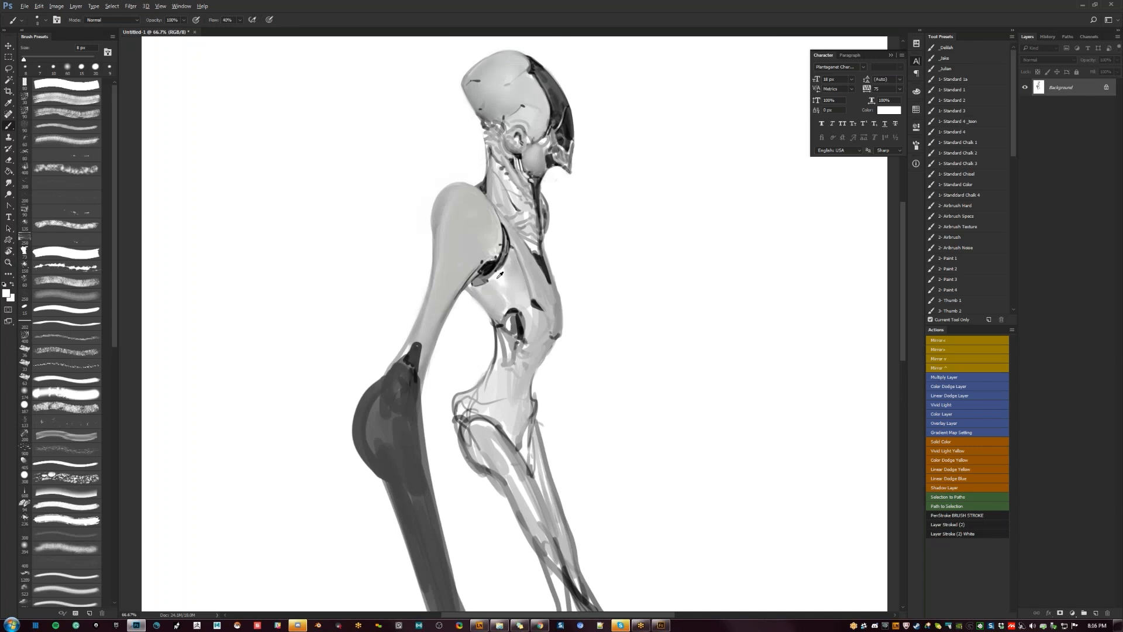
left_click(448, 211, "alt")
left_click(503, 270, "alt")
Paint a sampled light gray highlight on top of the shoulder with an enlarged brush and soften it with the Smudge tool.
key("]")
left_click(453, 197, "alt")
key("bracketright")
key("bracketright")
left_click_drag(460, 187, 454, 197)
key("r")
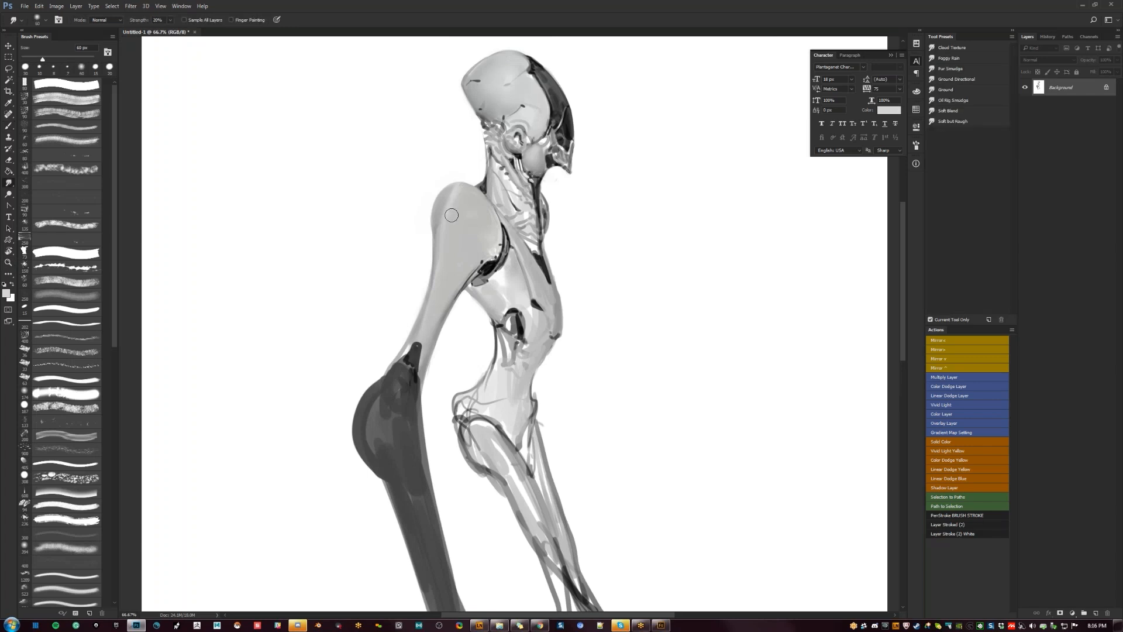
key("z")
left_click(478, 378, "alt")
left_click(478, 378, "alt")
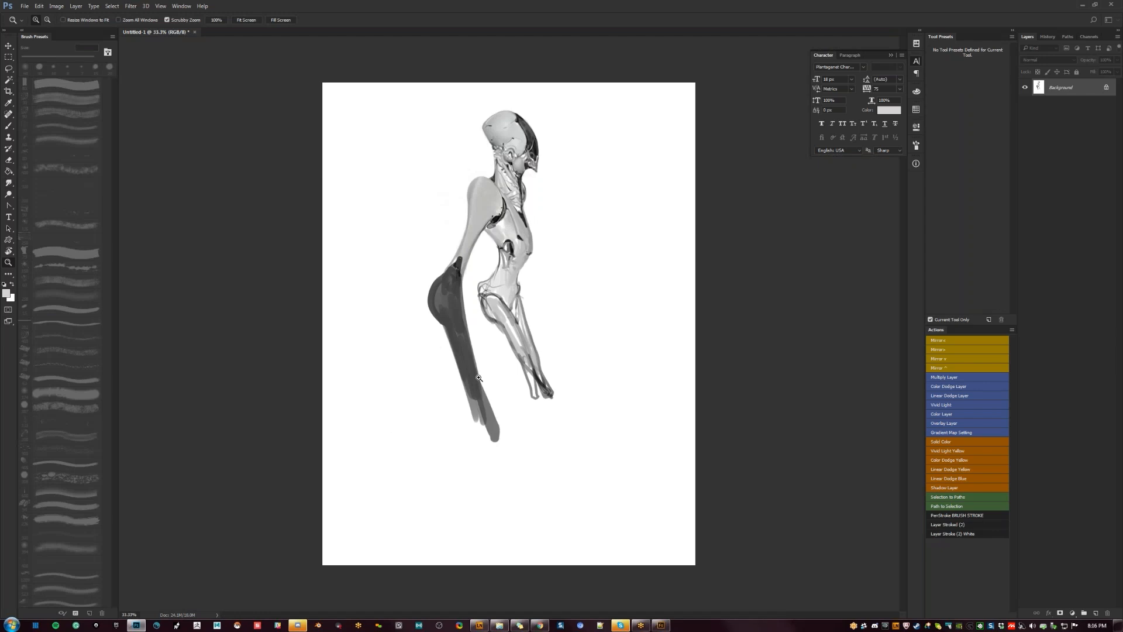
Paint a sampled tone down the front of the hip where the two thighs meet.
left_click(517, 314)
left_click(517, 314)
key("b")
left_click(507, 293, "alt")
left_click_drag(508, 285, 514, 325)
Paint a black accent along the top of the near thigh at the hip joint with a 20 px brush.
key("d")
key("[")
key("[")
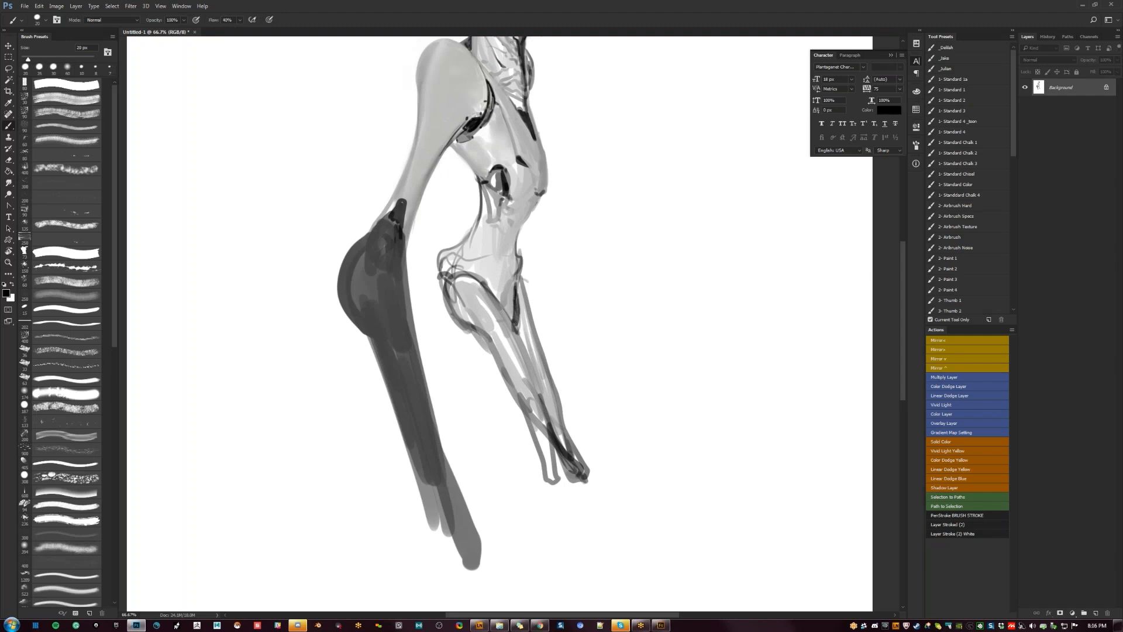
left_click_drag(462, 261, 483, 282)
Trim the back of the waist with white and add a black strip behind the torso's side hollow.
key("x")
left_click_drag(461, 241, 477, 213)
key("x")
left_click_drag(481, 179, 489, 209)
Add a new layer, fill it with white and switch to full-screen view of the blank page.
key("ctrl+minus")
key("ctrl+shift+alt+n")
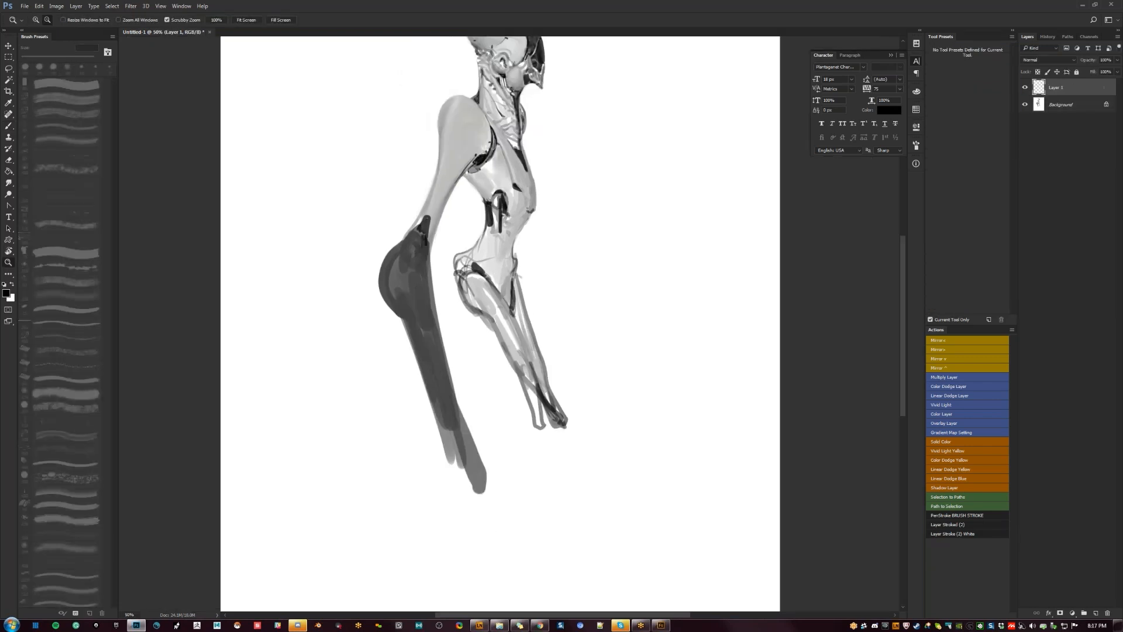
key("x")
key("g")
left_click(591, 265)
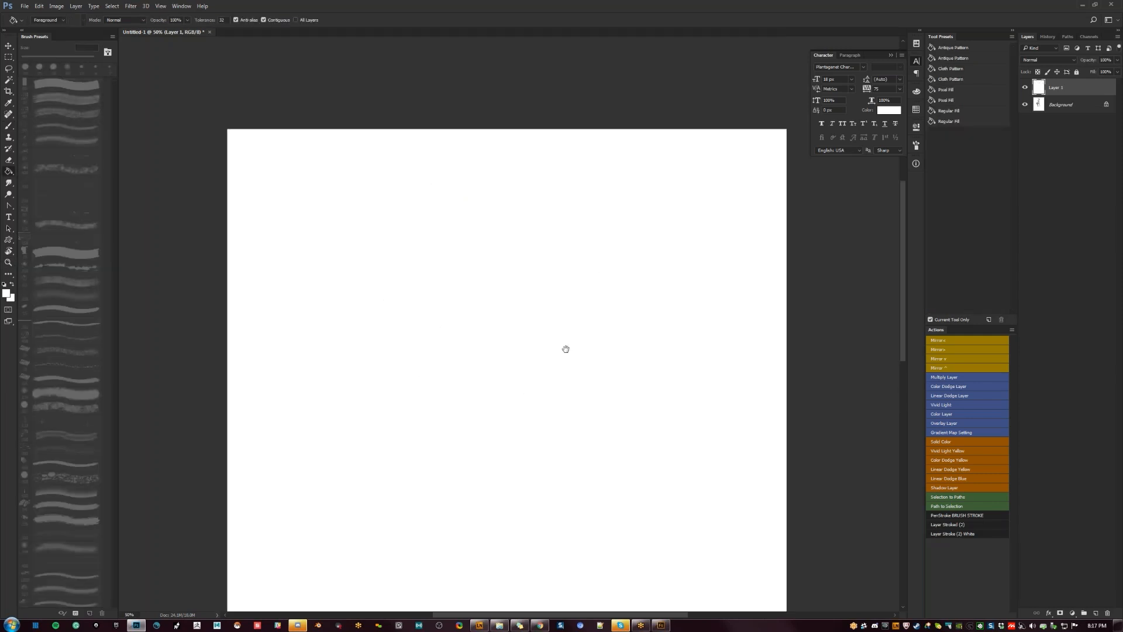
key("f")
key("f")
key("z")
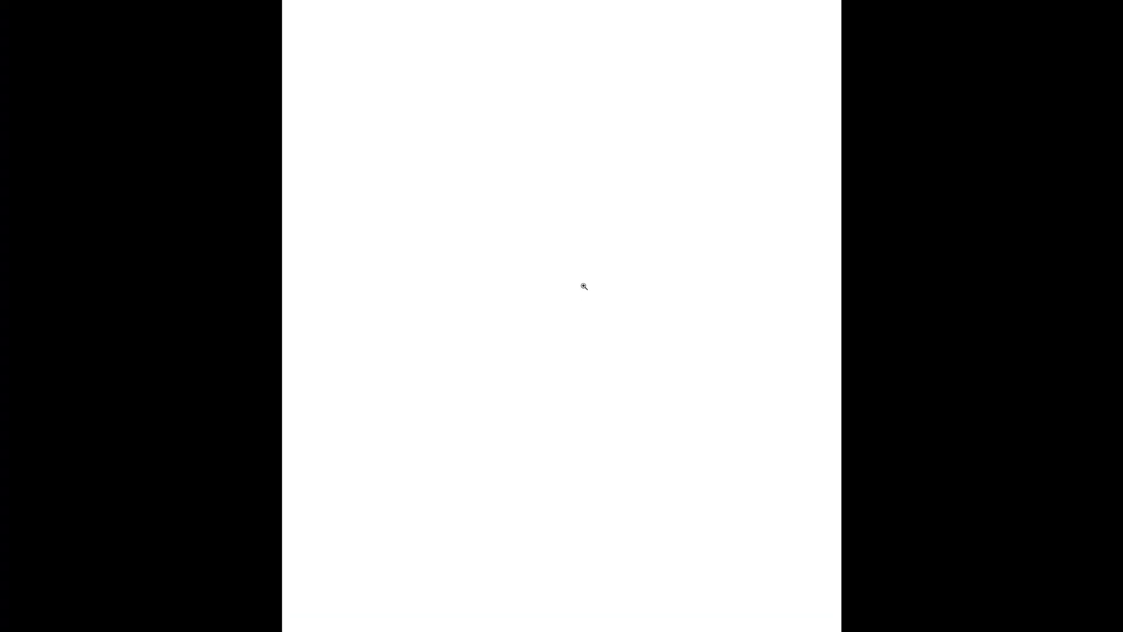
left_click(581, 284)
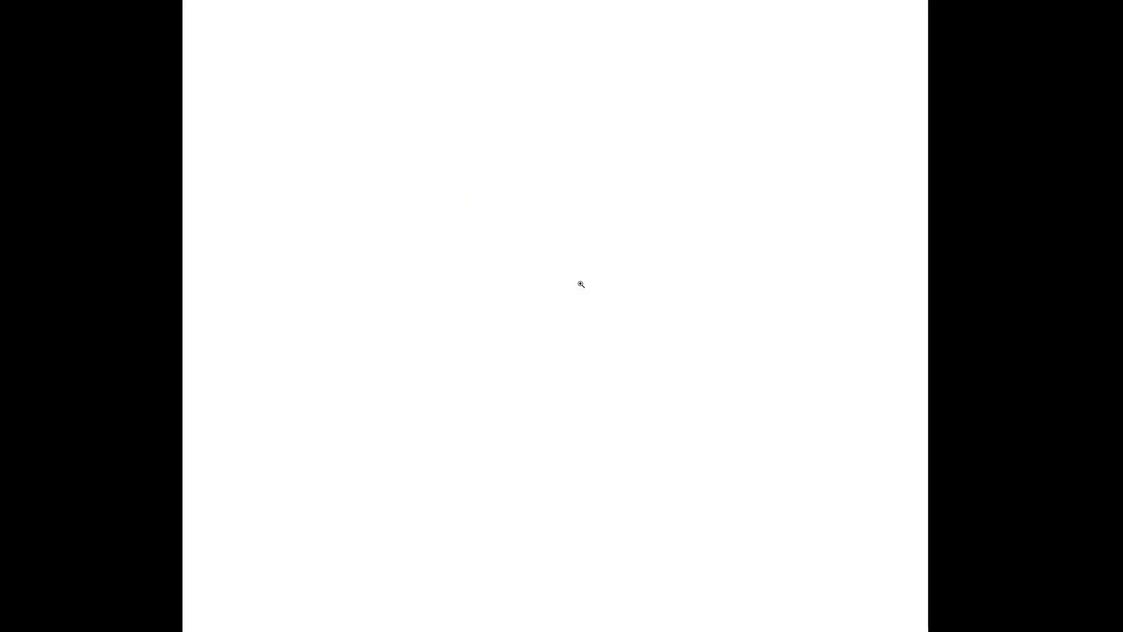
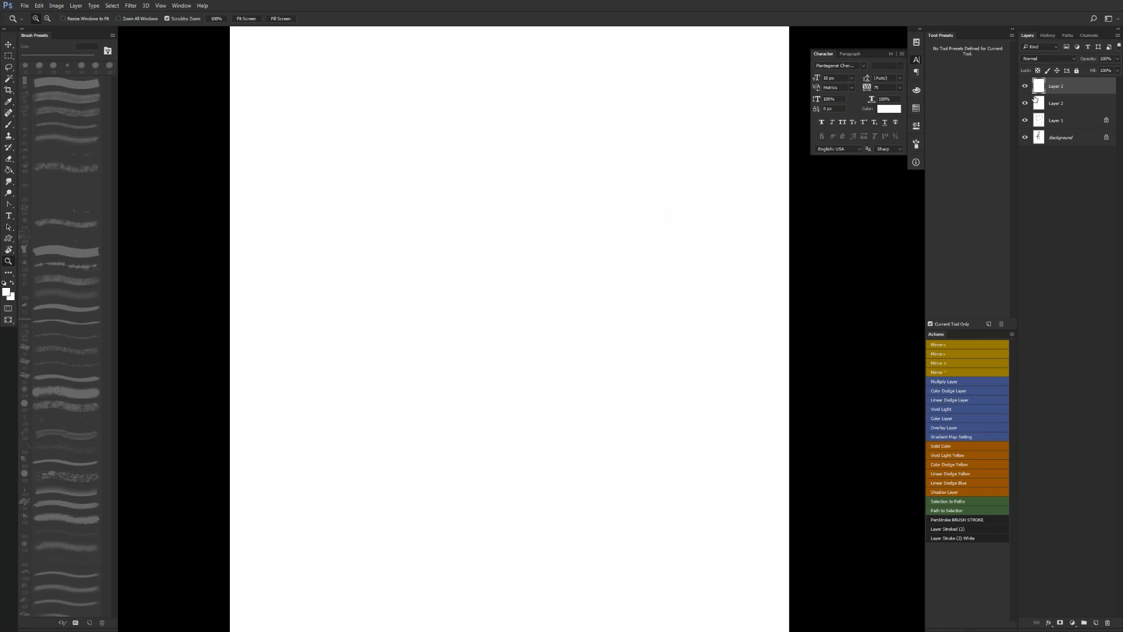
Hide Layer 1, Layer 2 and Layer 3, select the Background layer and flip the canvas horizontally.
left_click_drag(1025, 86, 1025, 120)
left_click(1056, 137)
key("ctrl+shift+h")
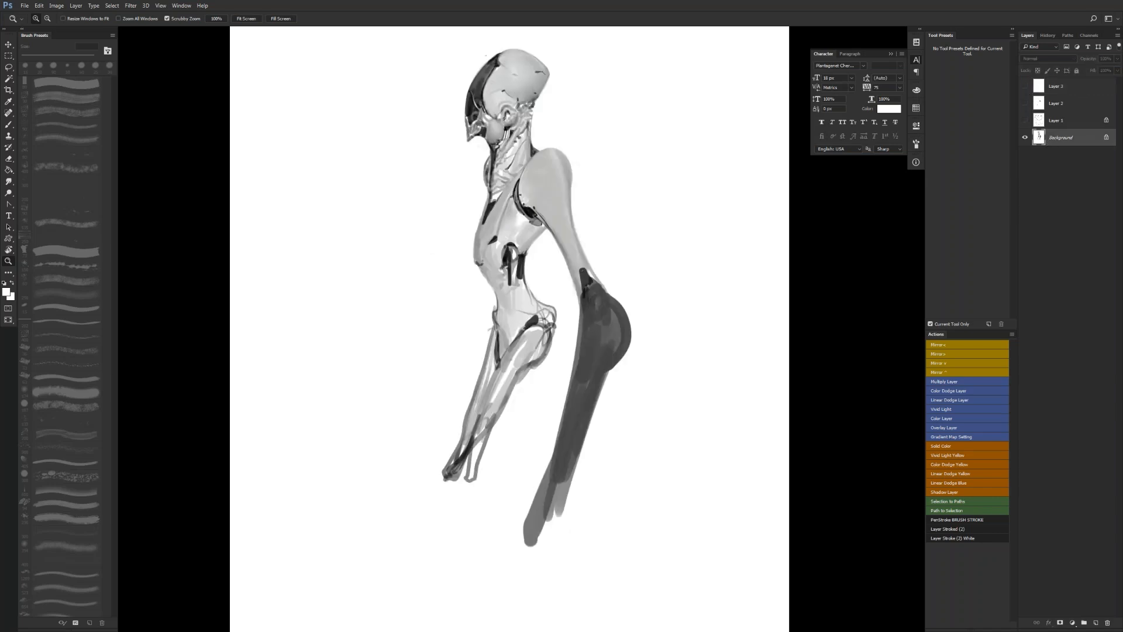
Paint over the near thigh's rough outlines and rounded hip end with light gray sampled from the leg.
left_click_drag(611, 306, 639, 225)
key("b")
key("r")
key("b")
left_click(532, 281, "alt")
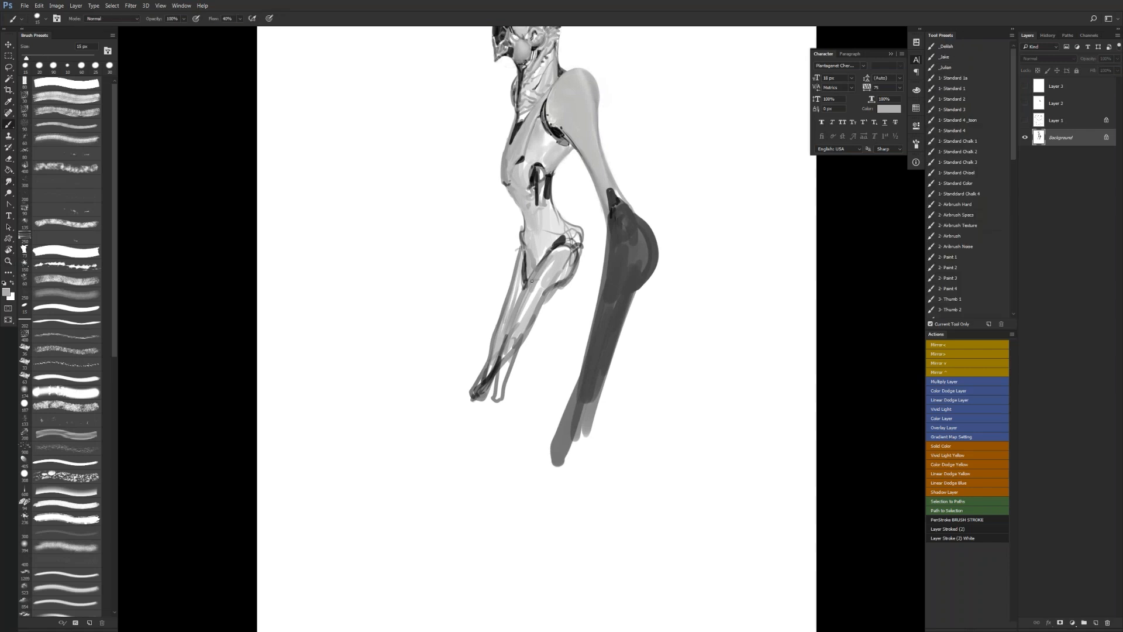
key("bracketright")
left_click_drag(544, 276, 507, 354)
mouse_move(537, 296)
left_mouse_down()
mouse_move(511, 346)
mouse_move(568, 254)
left_mouse_up()
Shape the near thigh's rounded hip end in mid-gray with a 60 px brush and flip the canvas horizontally.
key("bracketright")
key("bracketright")
key("bracketright")
key("bracketright")
key("bracketright")
key("bracketright")
key("bracketright")
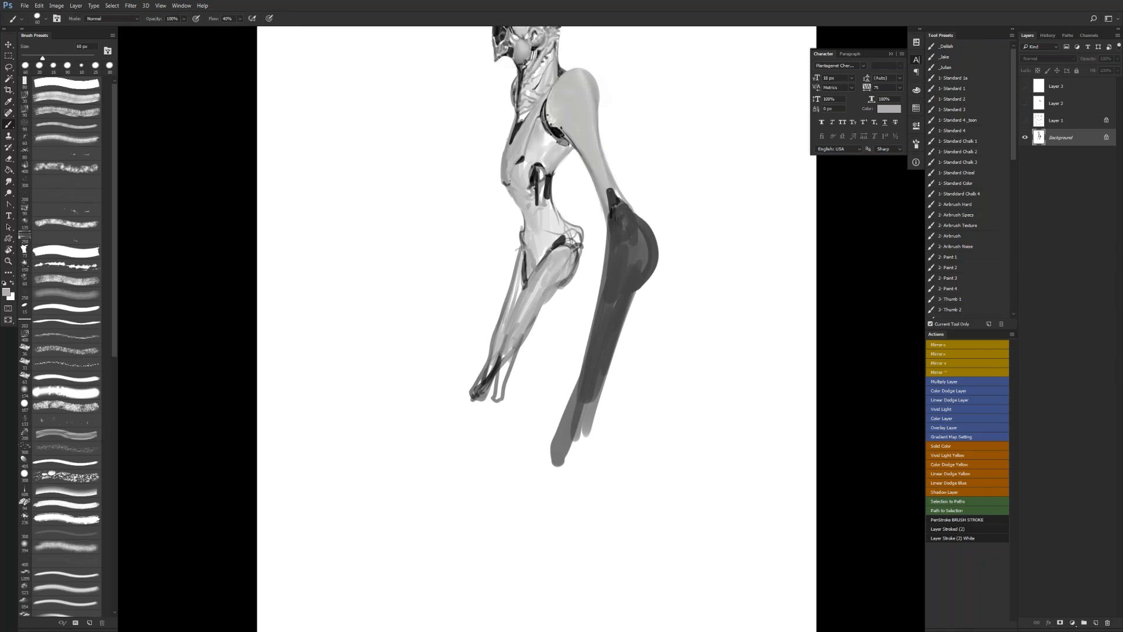
key("d")
left_click(574, 248, "alt")
left_click(576, 245, "alt")
left_click_drag(569, 255, 552, 278)
left_click(556, 273, "alt")
key("r")
key("ctrl+shift+h")
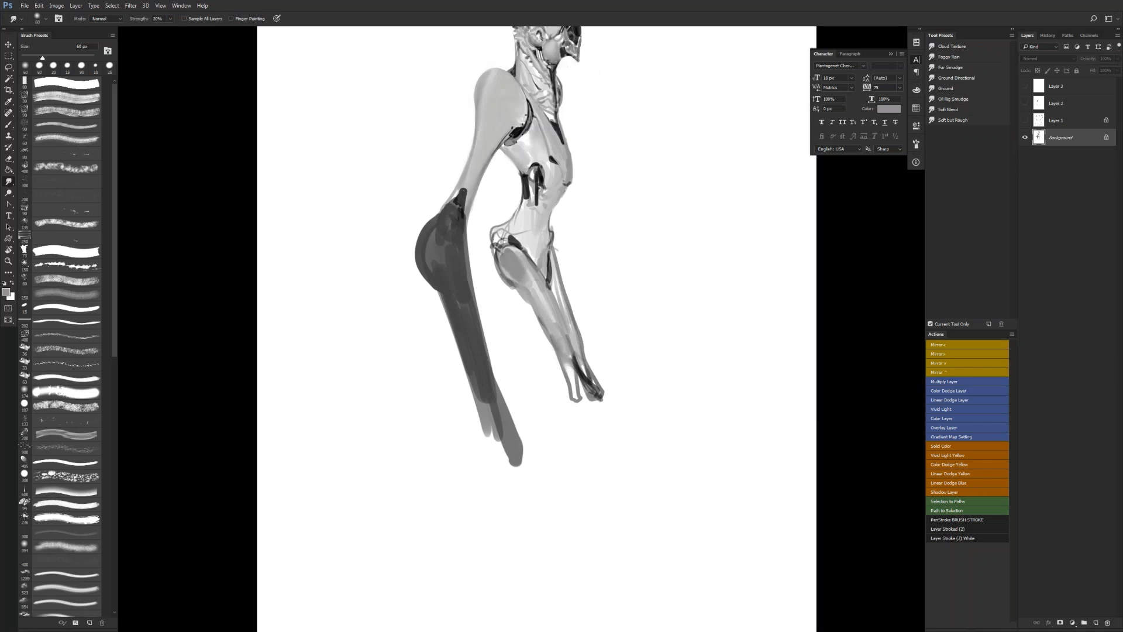
key("b")
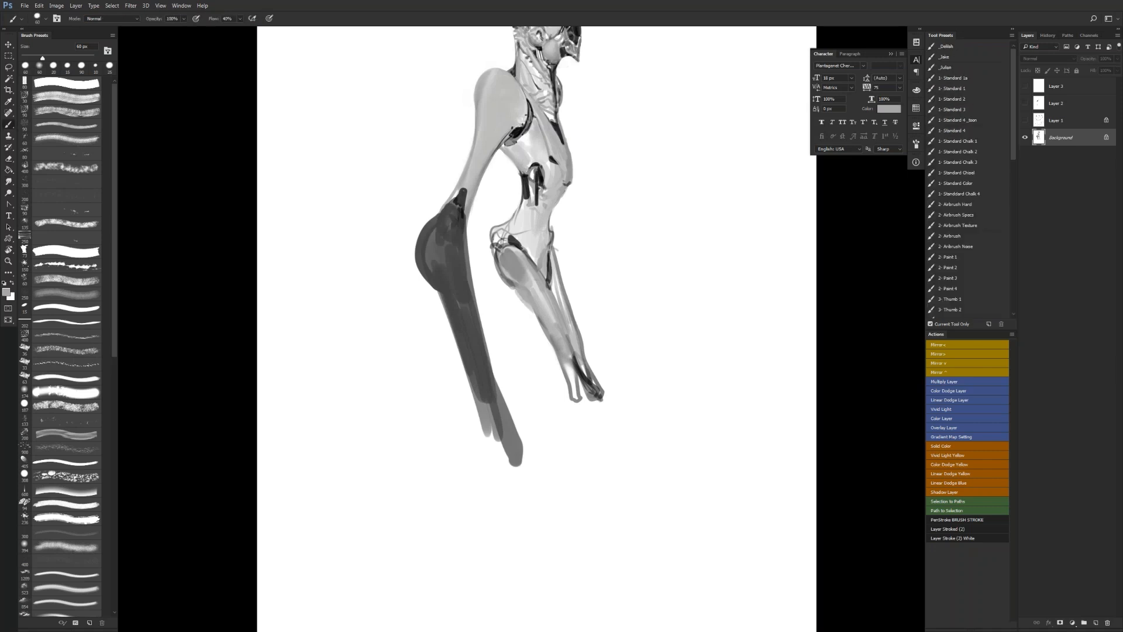
key("ctrl+z")
Fill the near thigh down to the knee with sampled gray using a 50 px brush.
left_click(522, 300, "alt")
left_click(532, 299, "alt")
left_click_drag(530, 312, 550, 347)
key("[")
key("ctrl+z")
left_click_drag(530, 307, 571, 399)
Cover the far thigh's loose outlines with dark and mid-gray strokes from the hip to the knee.
mouse_move(568, 352)
left_mouse_down()
mouse_move(581, 396)
mouse_move(592, 378)
left_mouse_up()
left_click_drag(549, 282, 585, 380)
key("d")
left_click_drag(571, 338, 597, 393)
left_click(579, 357, "alt")
left_click(578, 344, "alt")
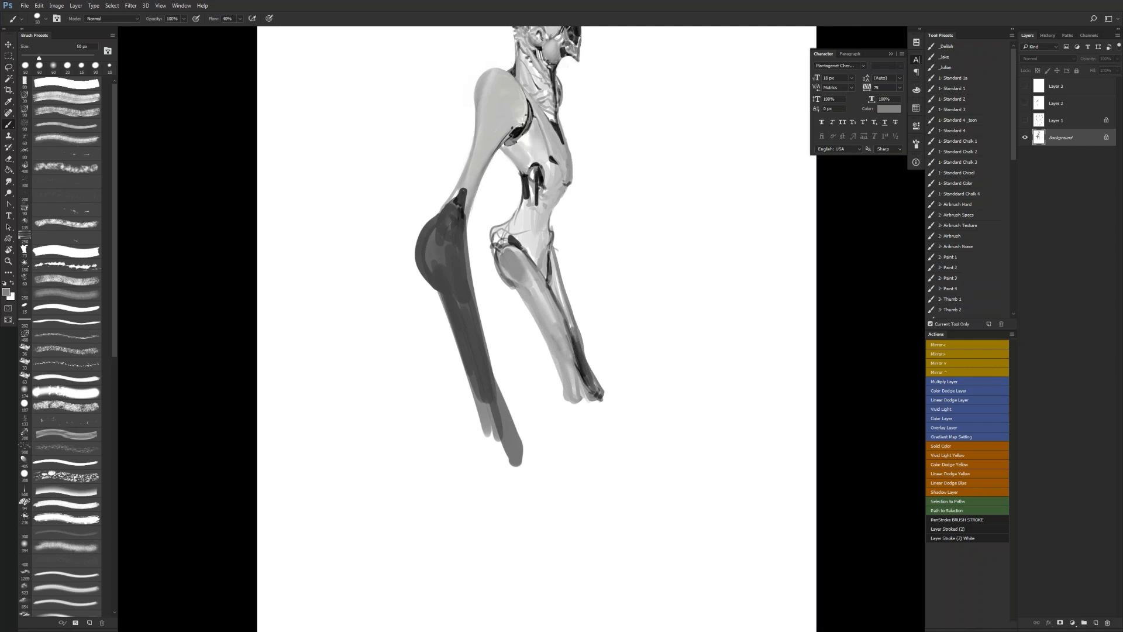
left_click_drag(570, 321, 577, 358)
mouse_move(558, 291)
left_mouse_down()
mouse_move(573, 333)
mouse_move(563, 301)
left_mouse_up()
left_click_drag(550, 254, 555, 283)
Reduce the brush size and paint a black gap where the far thigh meets the pelvis.
key("d")
key("bracketleft")
key("bracketleft")
key("bracketleft")
key("bracketleft")
key("bracketleft")
key("bracketleft")
key("bracketleft")
mouse_move(551, 253)
left_mouse_down()
mouse_move(553, 287)
mouse_move(550, 273)
left_mouse_up()
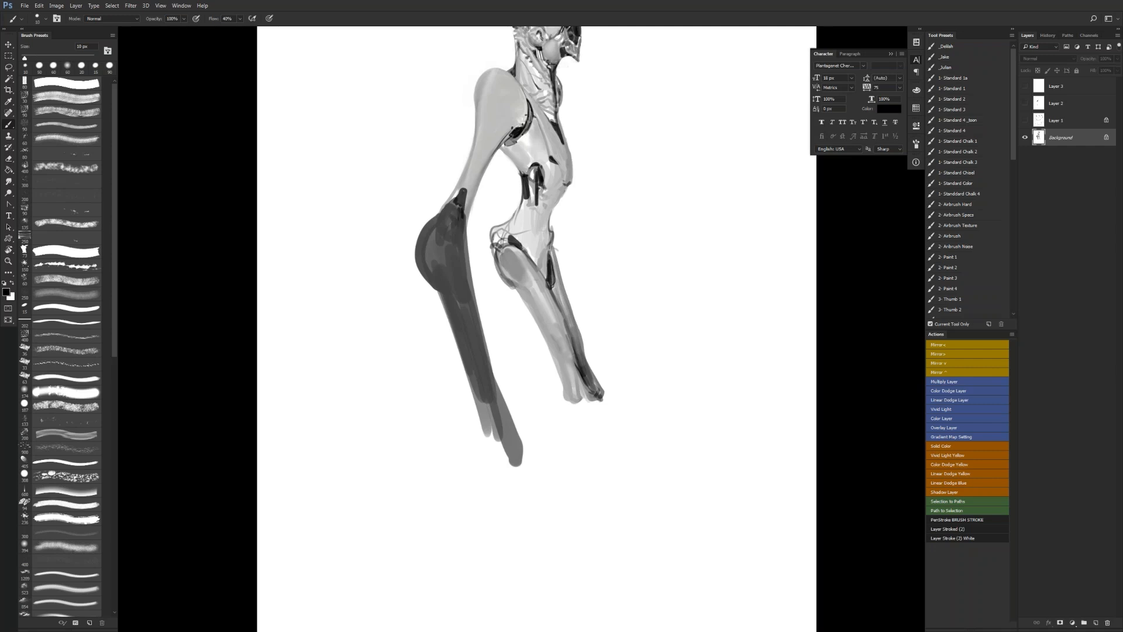
Paint the black hip socket above the near thigh and clean up the pelvis rim and lower back with light gray.
left_click_drag(517, 240, 524, 250)
left_click_drag(523, 246, 505, 235)
mouse_move(505, 235)
left_mouse_down()
mouse_move(518, 243)
mouse_move(502, 244)
left_mouse_up()
key("bracketright")
left_click(528, 232, "alt")
left_click(498, 240, "alt")
mouse_move(498, 240)
left_mouse_down()
mouse_move(520, 231)
mouse_move(520, 214)
mouse_move(529, 228)
mouse_move(528, 199)
mouse_move(538, 205)
mouse_move(525, 202)
left_mouse_up()
key("bracketright")
key("bracketright")
key("bracketright")
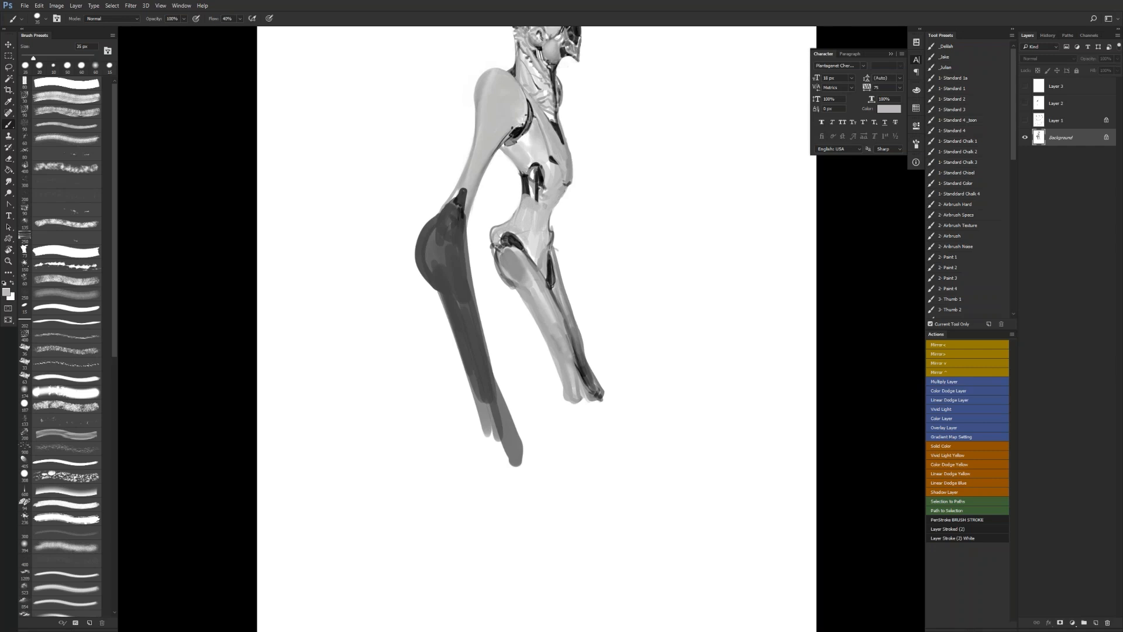
Flip the canvas horizontally and blacken the elbow joint where the upper arm meets the dark forearm.
key("z")
left_click(534, 250, "alt")
left_click(534, 250, "alt")
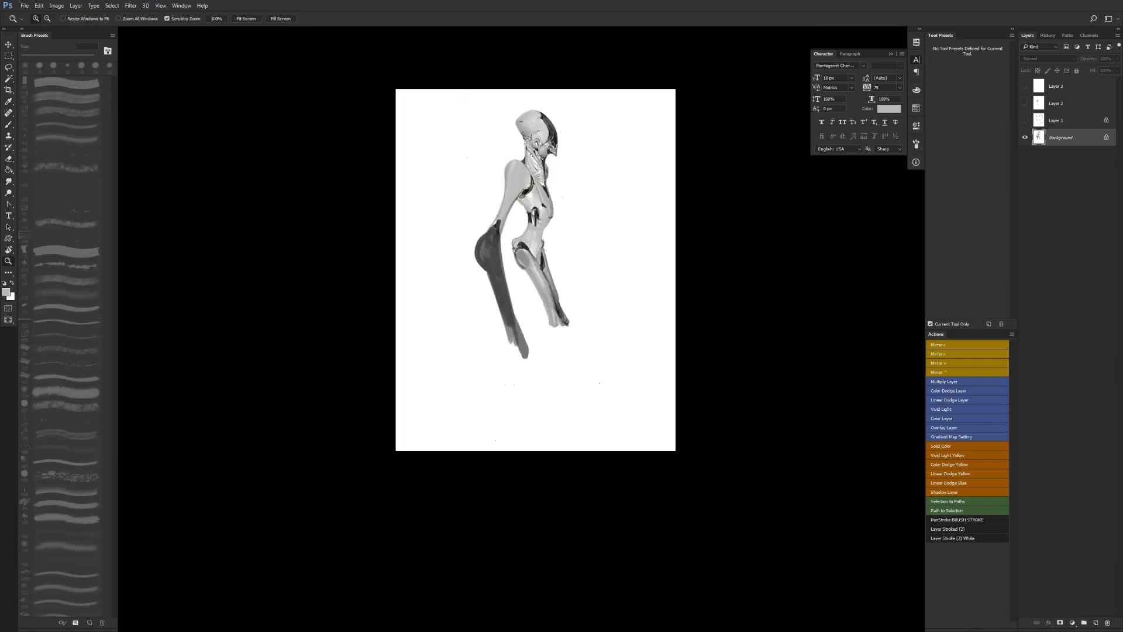
key("F1")
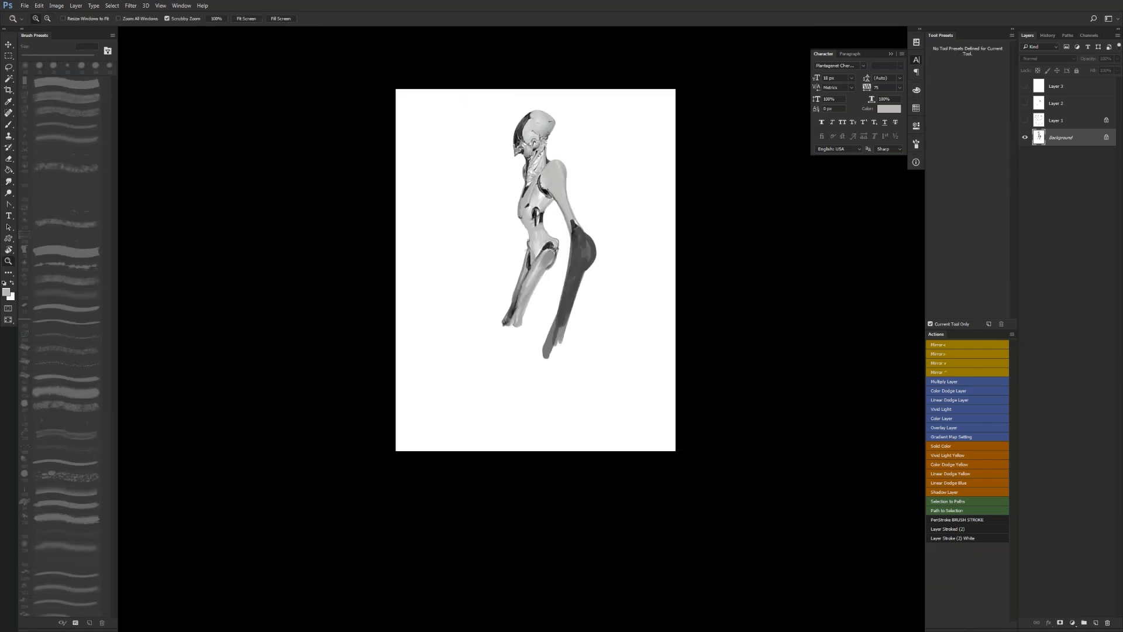
key("b")
key("z")
left_click(588, 246)
left_click(588, 246)
key("b")
key("d")
left_click_drag(553, 198, 558, 208)
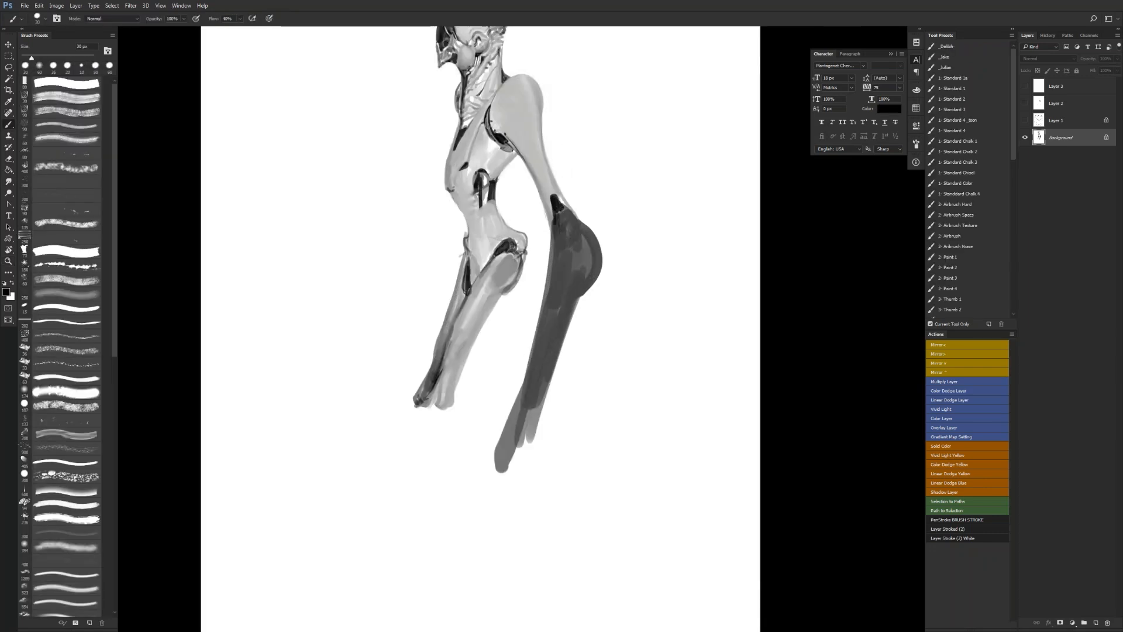
Flip the canvas again and add fine dark line detail around the near hip joint with a 5 px brush.
key("[")
key("[")
key("[")
key("[")
key("[")
key("[")
key("[")
key("[")
key("[")
left_click(556, 100)
key("ctrl+alt+space")
left_click(550, 201, "ctrl+alt")
key("ctrl+shift+h")
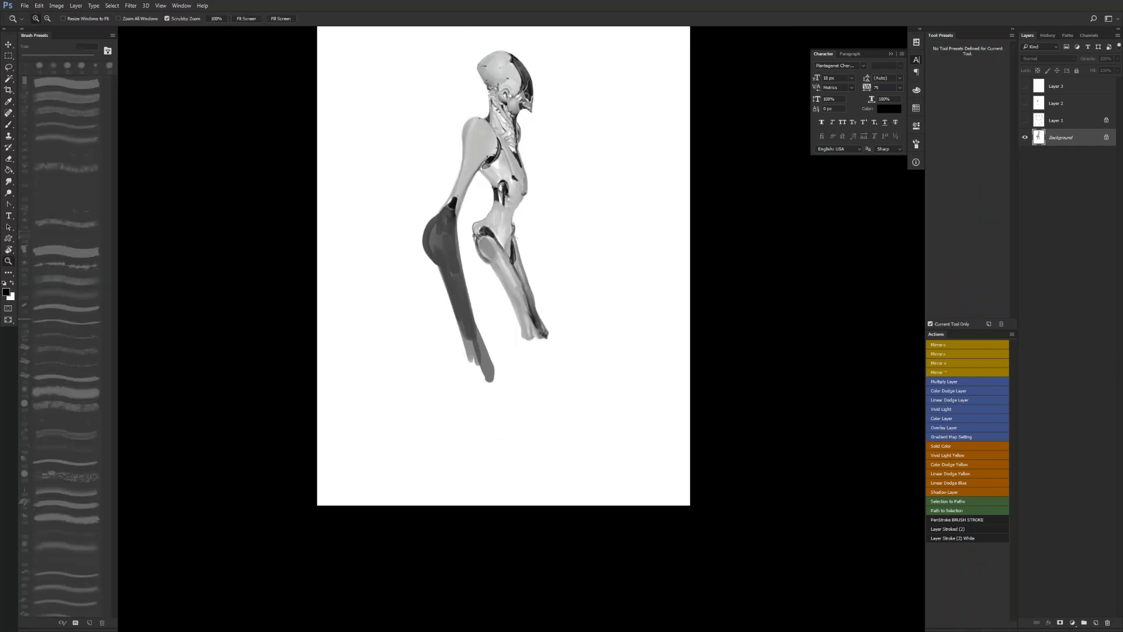
key("ctrl+space")
left_click(512, 242, "ctrl")
left_click(461, 238, "alt")
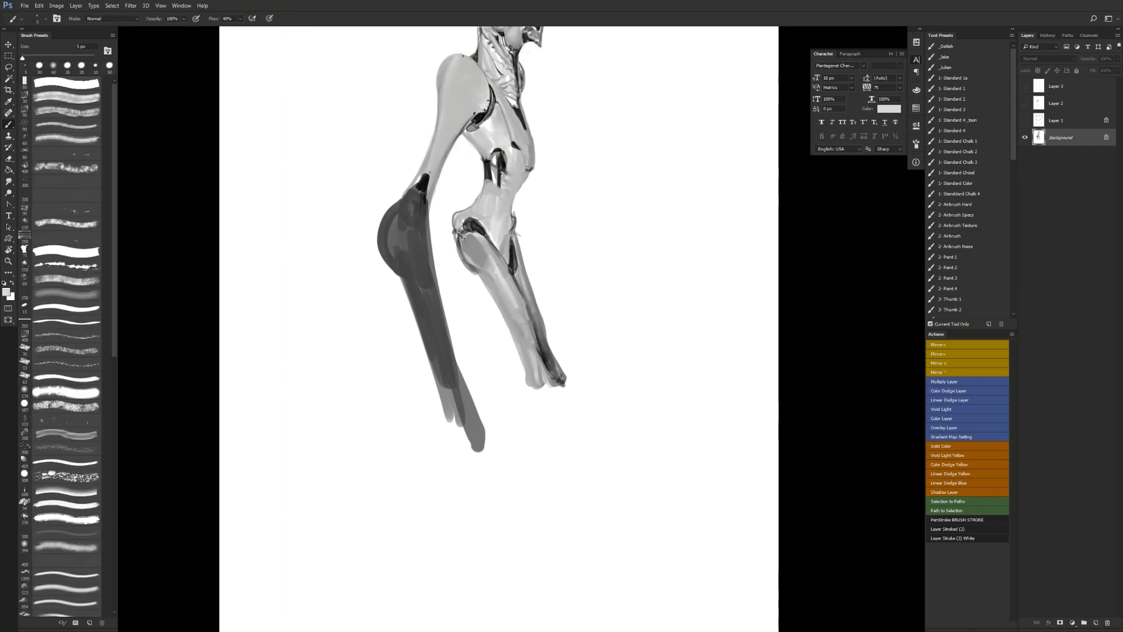
Repaint the near thigh's rounded hip end with sampled gray using a 30 px brush and restore the default colors.
key("bracketright")
key("bracketright")
key("bracketright")
key("bracketright")
key("bracketright")
key("bracketright")
key("bracketright")
key("bracketright")
key("bracketright")
left_click(471, 244, "alt")
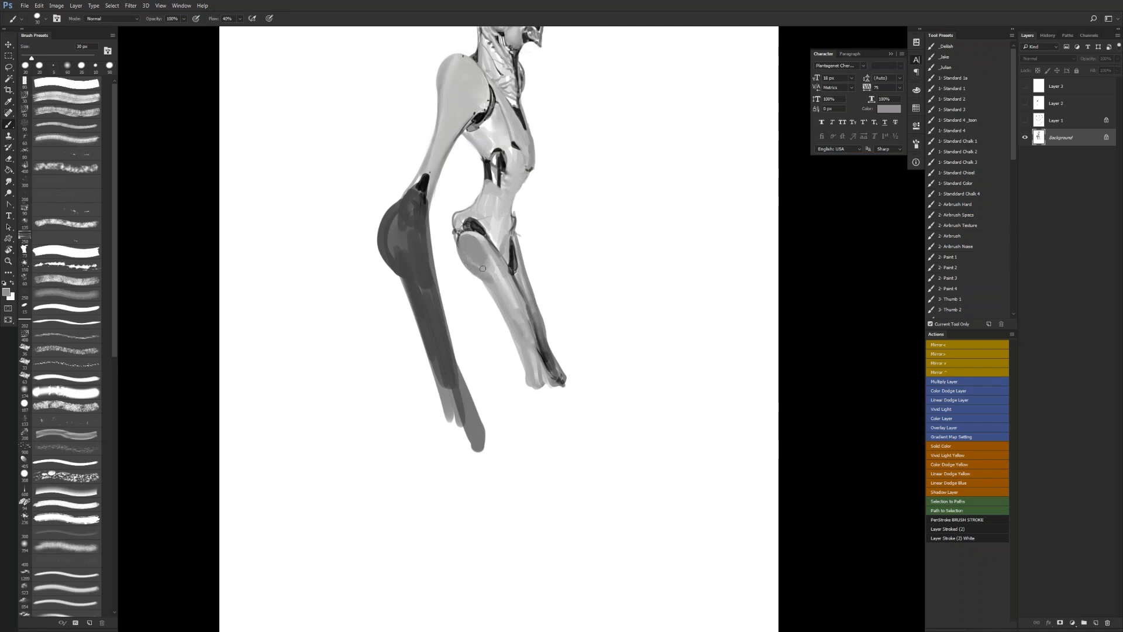
key("d")
key("bracketleft")
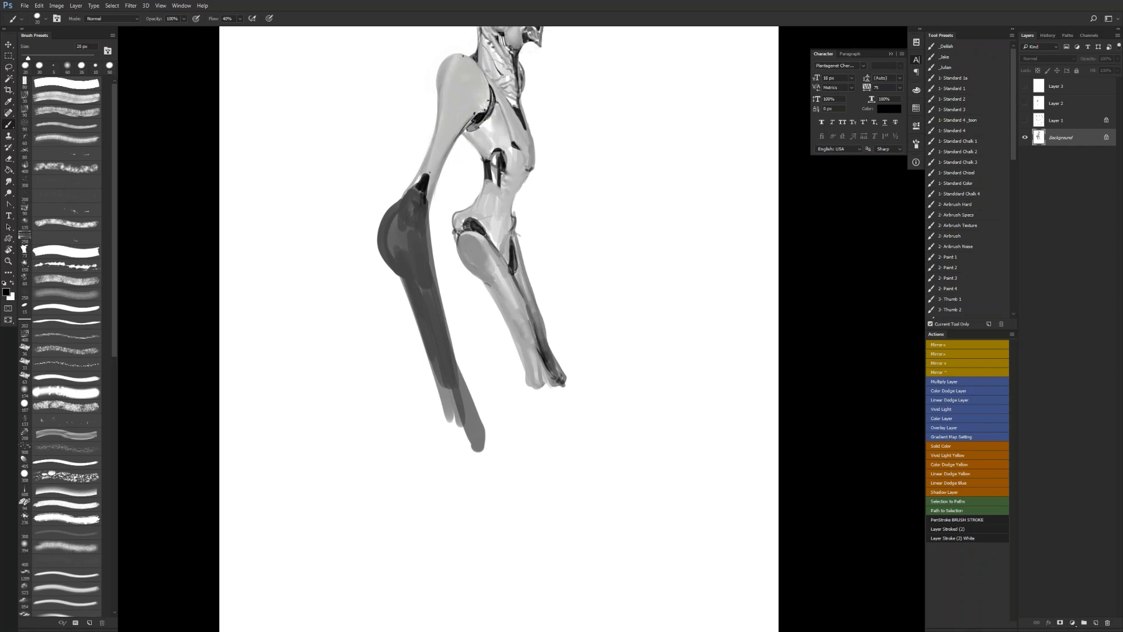
Shade the back edge and lower end of the near thigh with sampled grays.
left_click(487, 286, "alt")
left_click_drag(495, 296, 510, 324)
left_click(486, 275, "alt")
left_click_drag(523, 346, 531, 380)
Paint sampled gray over the dark area between the near thigh and the far thigh toward the knee.
left_click(525, 321, "alt")
mouse_move(532, 324)
left_mouse_down()
mouse_move(545, 373)
mouse_move(545, 357)
mouse_move(563, 375)
left_mouse_up()
left_click(543, 334, "alt")
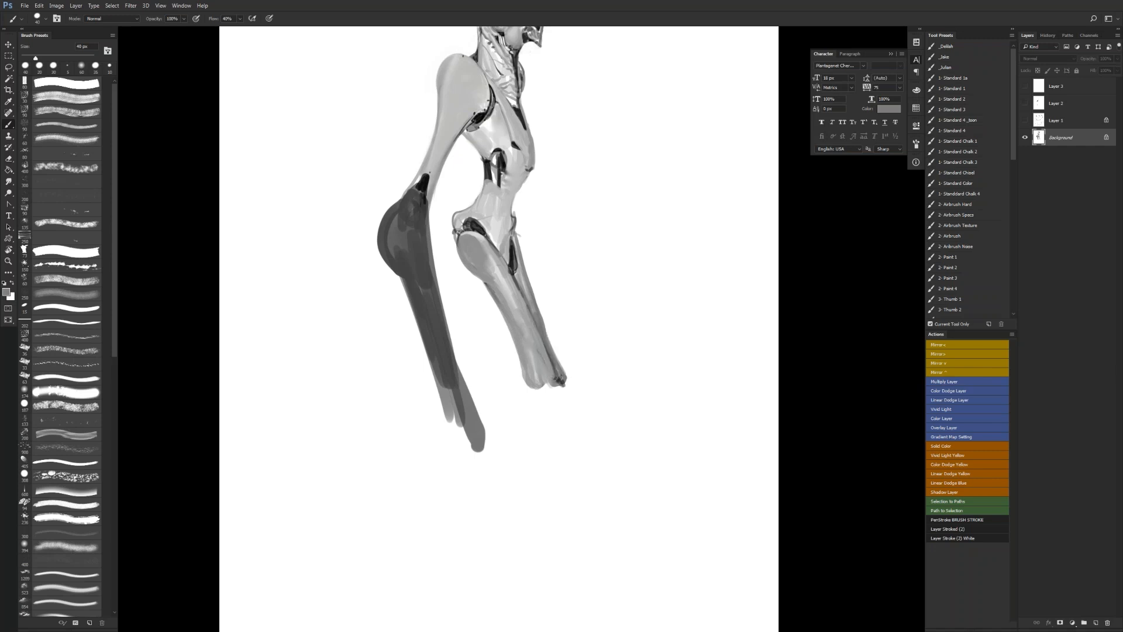
left_click_drag(546, 334, 563, 372)
left_click(562, 353, "alt")
Flip the canvas horizontally and refine the near hip socket with black and sampled gray strokes.
key("ctrl+shift+h")
left_click_drag(597, 255, 645, 362)
key("d")
key("bracketright")
mouse_move(560, 335)
left_mouse_down()
mouse_move(550, 353)
mouse_move(580, 331)
mouse_move(548, 358)
mouse_move(585, 334)
mouse_move(572, 325)
mouse_move(587, 338)
mouse_move(552, 343)
mouse_move(578, 321)
mouse_move(556, 336)
left_mouse_up()
left_click(553, 325, "alt")
key("bracketleft")
key("bracketleft")
key("bracketleft")
left_click(583, 324, "alt")
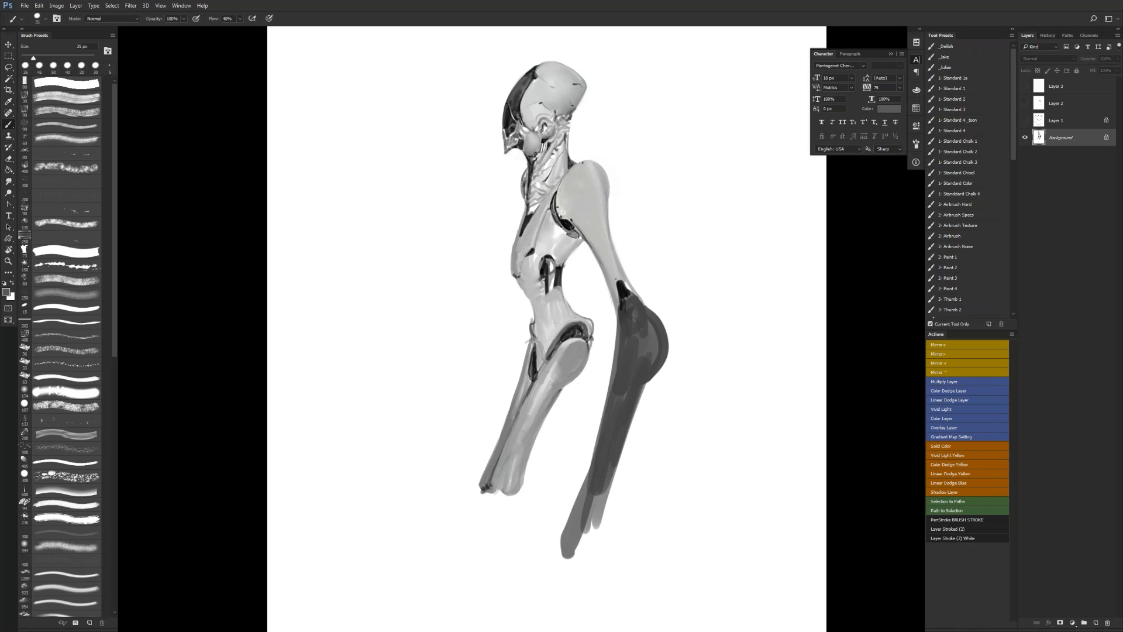
key("d")
mouse_move(568, 336)
left_mouse_down()
mouse_move(582, 332)
mouse_move(553, 355)
left_mouse_up()
Define the front edge of the near thigh below the hip with sampled gray strokes.
key("[")
left_click(581, 329, "alt")
left_click_drag(544, 370, 538, 394)
left_click(548, 347, "alt")
mouse_move(558, 352)
left_mouse_down()
mouse_move(545, 379)
mouse_move(554, 354)
left_mouse_up()
left_click_drag(530, 398, 541, 376)
Smooth the near thigh with long light-gray strokes, blend them with the Smudge tool and flip the canvas horizontally.
key("bracketright")
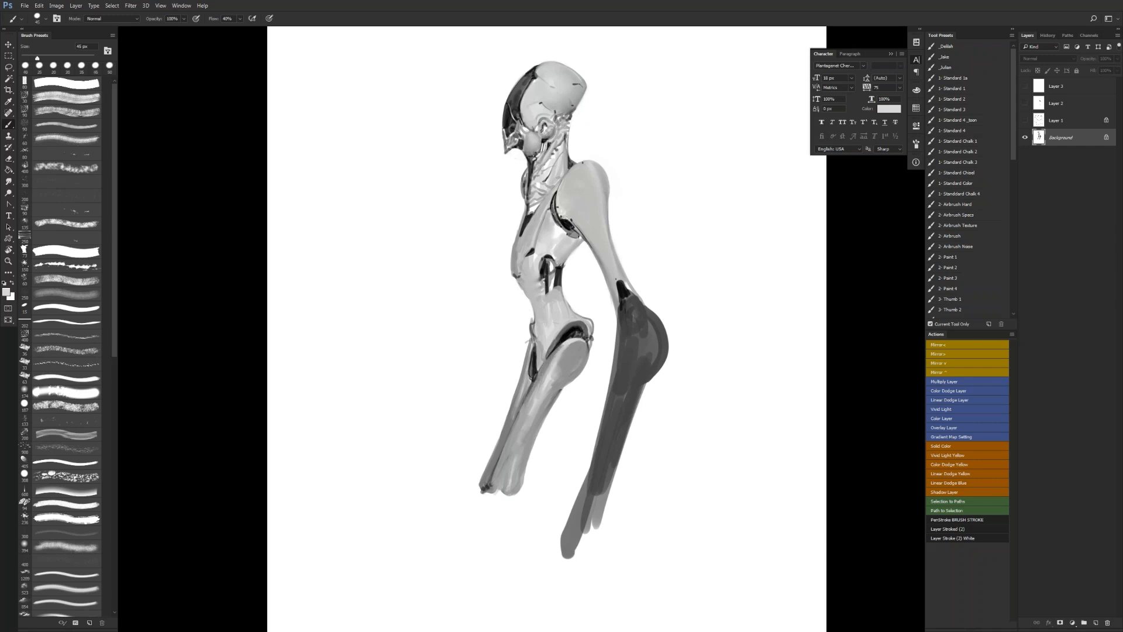
left_click_drag(560, 349, 520, 424)
left_click_drag(535, 382, 508, 469)
left_click_drag(526, 410, 500, 483)
key("r")
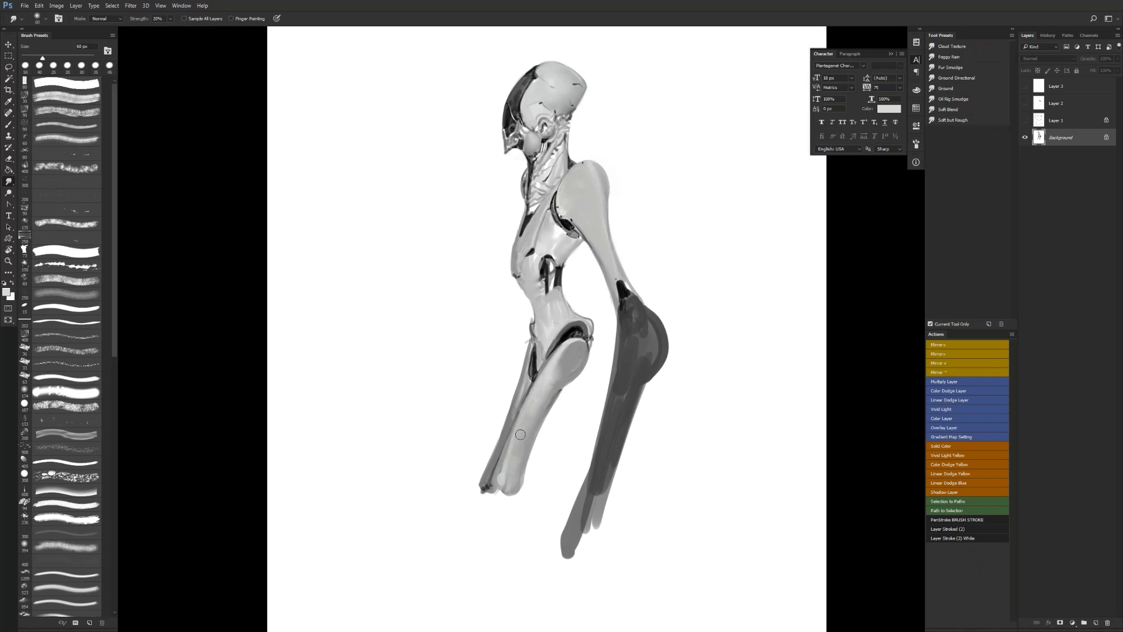
left_click_drag(517, 451, 527, 424)
key("ctrl+shift+h")
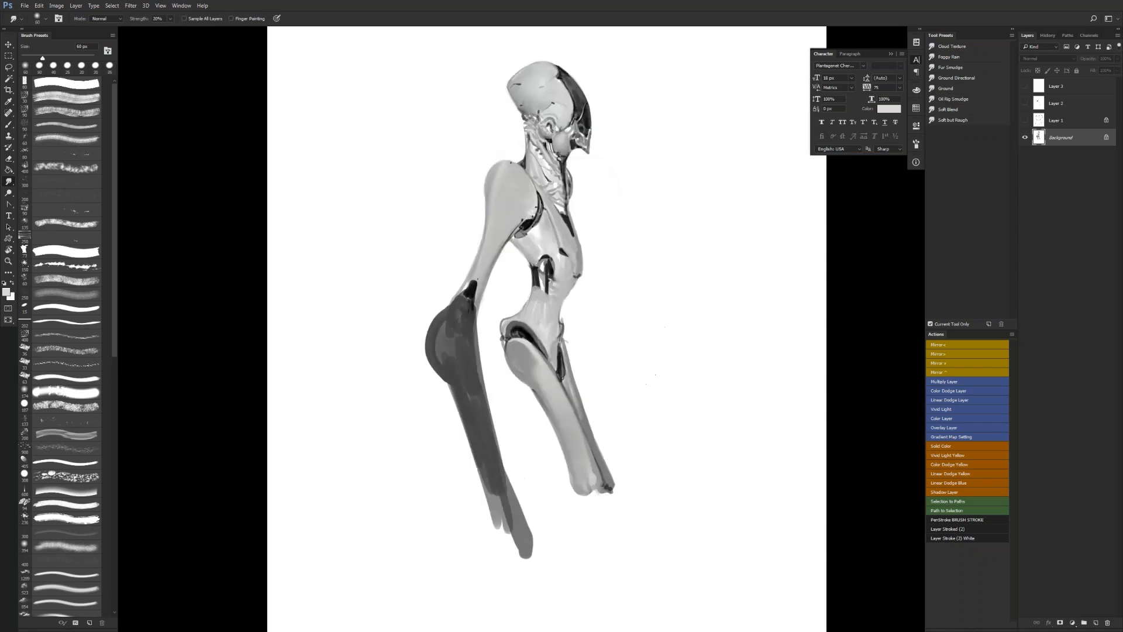
key("bracketleft")
key("bracketleft")
Paint black knee joints at the lower ends of the thighs.
key("b")
key("d")
left_click_drag(591, 491, 586, 498)
left_click(592, 497)
mouse_move(592, 497)
left_mouse_down()
mouse_move(564, 303)
mouse_move(549, 303)
mouse_move(562, 317)
mouse_move(550, 308)
mouse_move(547, 351)
left_mouse_up()
key("bracketright")
key("bracketleft")
left_click_drag(534, 256, 548, 336)
mouse_move(539, 282)
left_mouse_down()
mouse_move(550, 346)
mouse_move(561, 336)
left_mouse_up()
key("x")
key("x")
Block in the rear lower leg from the knee to the ankle with long dark strokes.
left_click_drag(580, 294, 530, 412)
left_click_drag(544, 324, 506, 494)
left_click_drag(533, 351, 506, 494)
left_click_drag(550, 310, 517, 406)
left_click_drag(537, 338, 499, 507)
left_click_drag(505, 448, 490, 518)
Block in the front lower leg down to the foot with dark strokes and flip the canvas horizontally.
mouse_move(541, 359)
left_mouse_down()
mouse_move(495, 514)
mouse_move(507, 453)
left_mouse_up()
left_click_drag(571, 327, 541, 395)
mouse_move(546, 370)
left_mouse_down()
mouse_move(526, 514)
mouse_move(530, 412)
mouse_move(520, 502)
left_mouse_up()
left_click_drag(537, 385, 522, 504)
left_click_drag(519, 470, 524, 534)
key("z")
left_click(537, 484, "alt")
left_click(538, 484, "alt")
key("ctrl+shift+h")
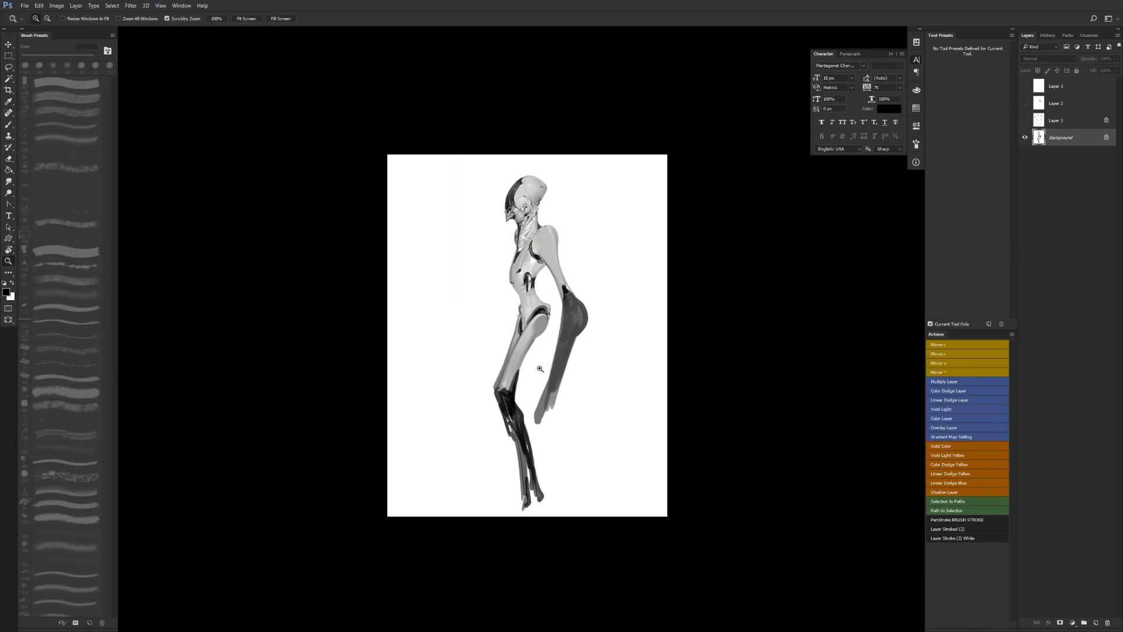
Paint small black notches beside the waist opening with a brush reduced to about 10 px.
left_click(539, 369, "ctrl")
left_click(539, 368, "ctrl")
left_click(528, 205, "ctrl")
key("bracketleft")
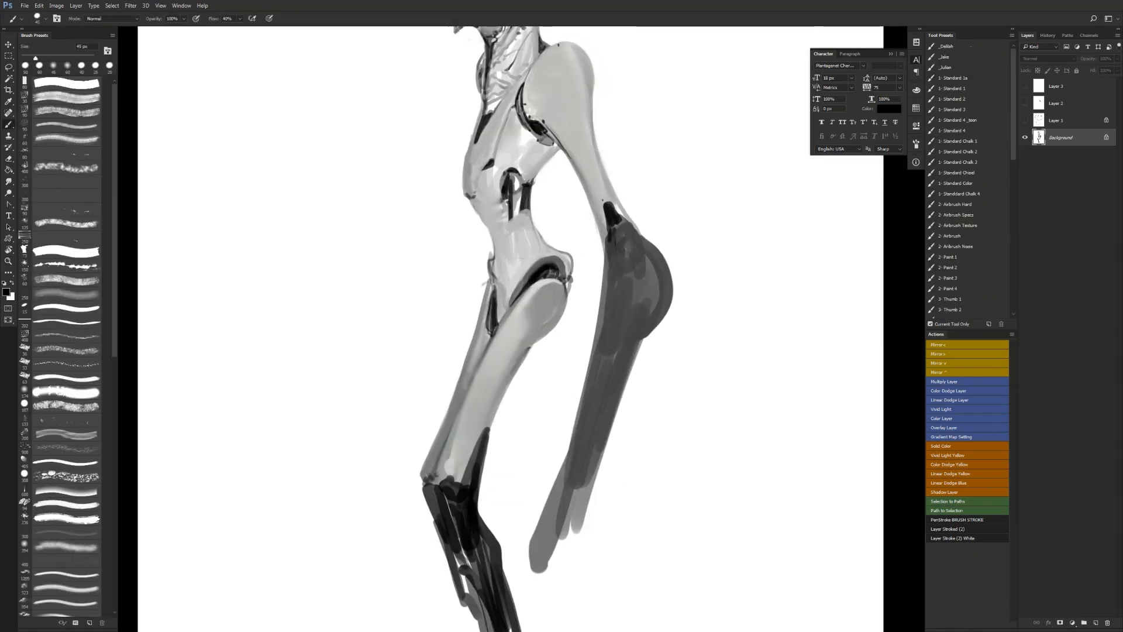
key("bracketleft")
key("bracketleft")
key("bracketleft")
key("bracketleft")
key("bracketleft")
key("bracketright")
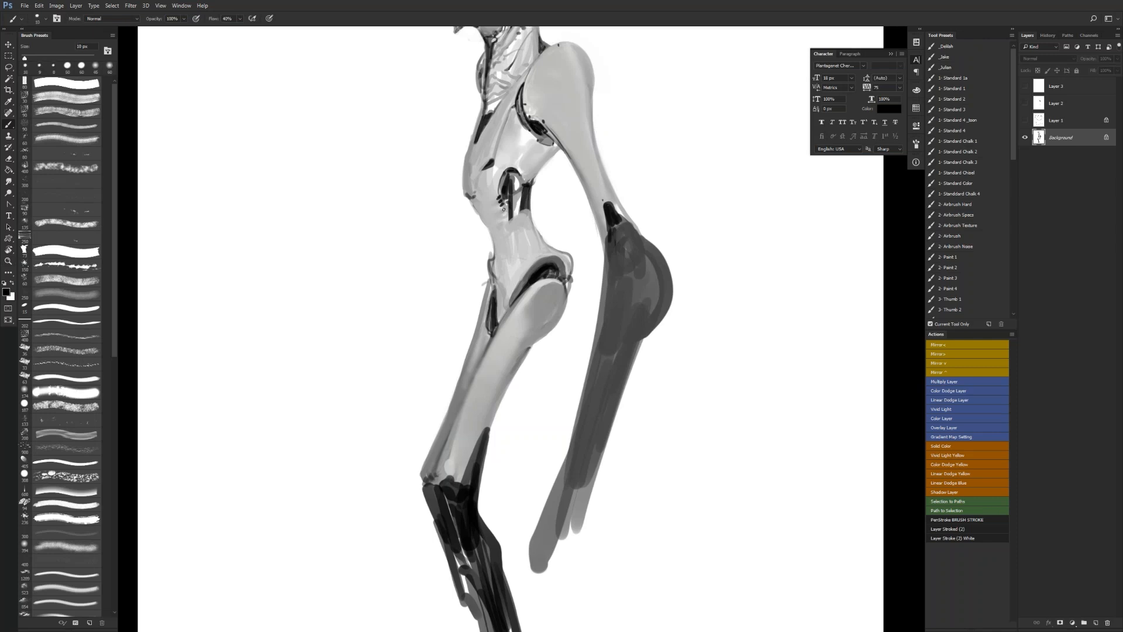
Smooth the abdomen's front edge with sampled light gray, blend it with the Smudge tool and flip the canvas horizontally.
left_click(501, 214, "alt")
key("bracketright")
key("bracketright")
key("bracketright")
left_click(469, 183, "alt")
left_click_drag(470, 189, 478, 206)
key("r")
key("b")
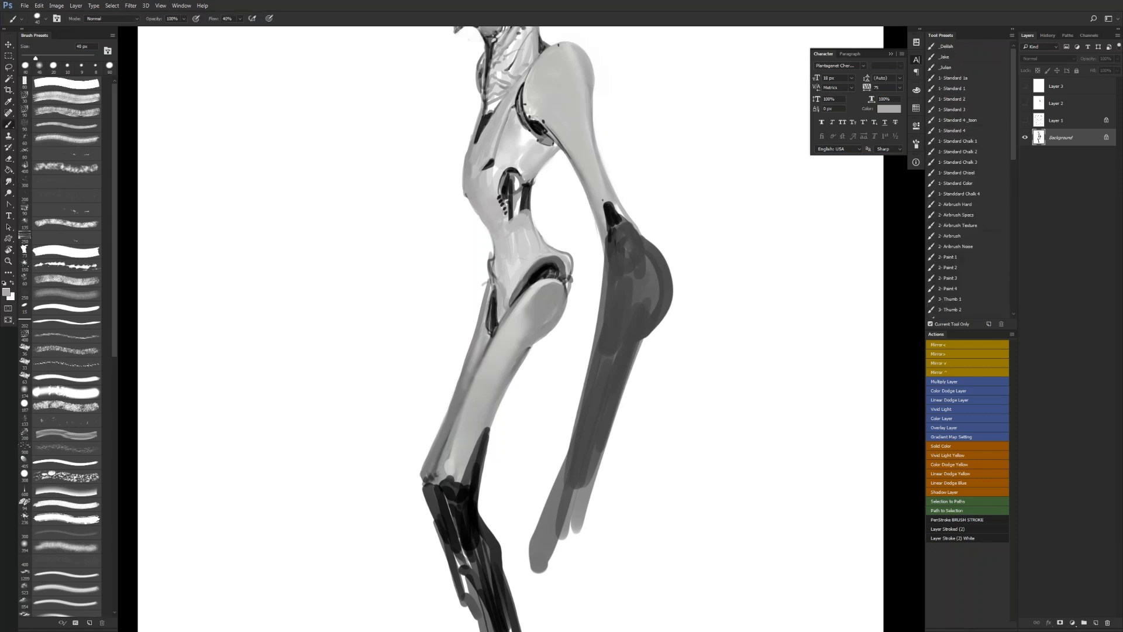
key("ctrl+shift+h")
key("r")
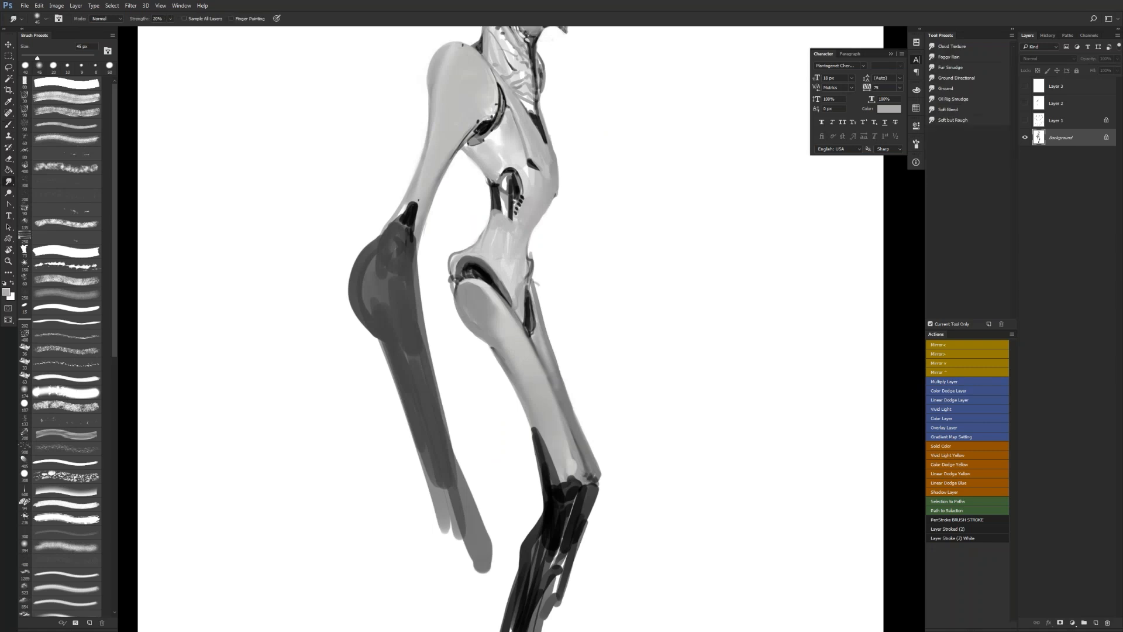
Touch up the area around the waist notches with black and light gray at varying brush sizes, and flip the canvas horizontally.
key("b")
key("d")
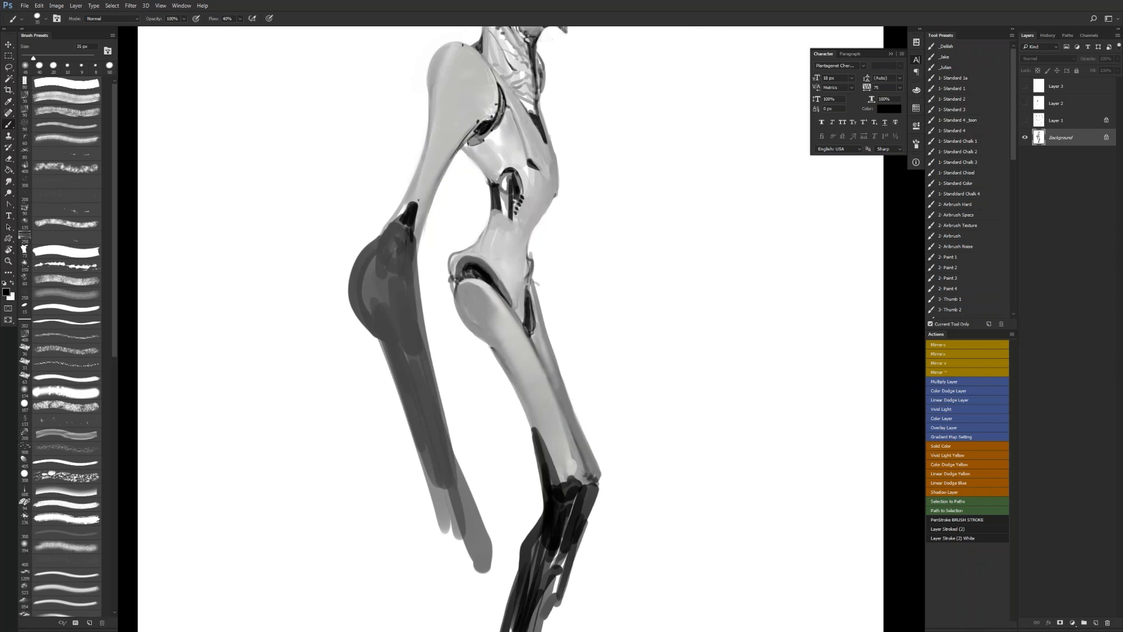
left_click(420, 186, "alt")
key("[")
key("[")
key("[")
key("[")
key("[")
key("[")
key("[")
key("[")
key("[")
key("[")
key("]")
key("]")
key("]")
key("]")
key("]")
key("]")
key("]")
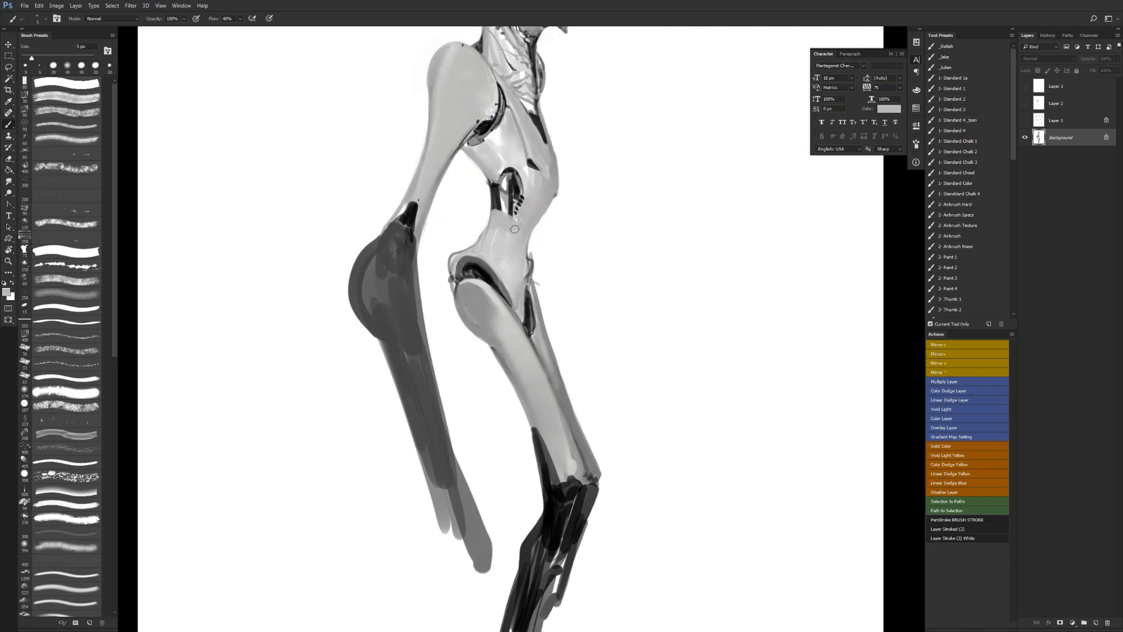
key("[")
key("[")
key("[")
key("[")
key("[")
key("[")
key("z")
left_click(515, 236, "alt")
left_click(515, 237, "alt")
key("ctrl+shift+h")
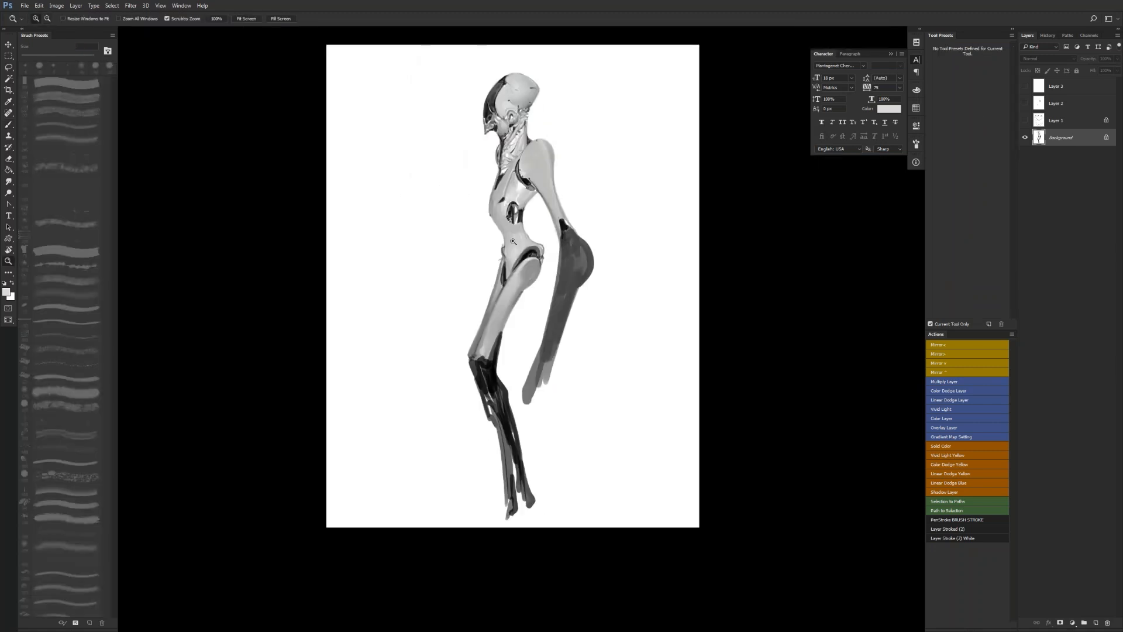
Reinforce the notches beside the waist opening with a 7 px black brush, retouch them with light gray and flip the canvas horizontally.
left_click(520, 213)
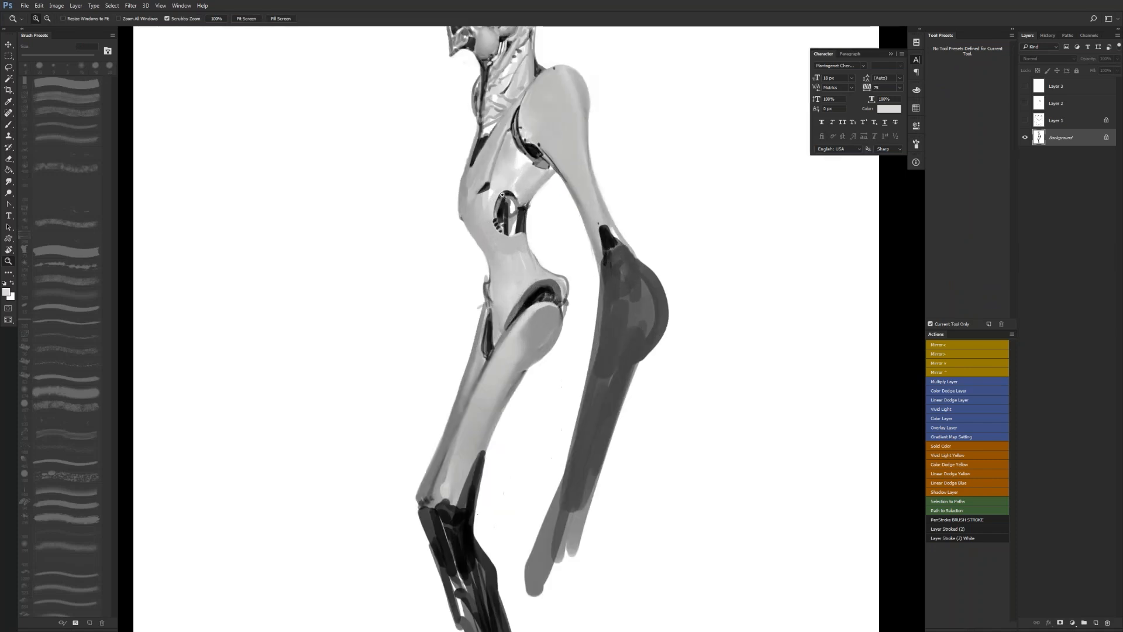
left_click(501, 194)
key("b")
key("d")
key("bracketleft")
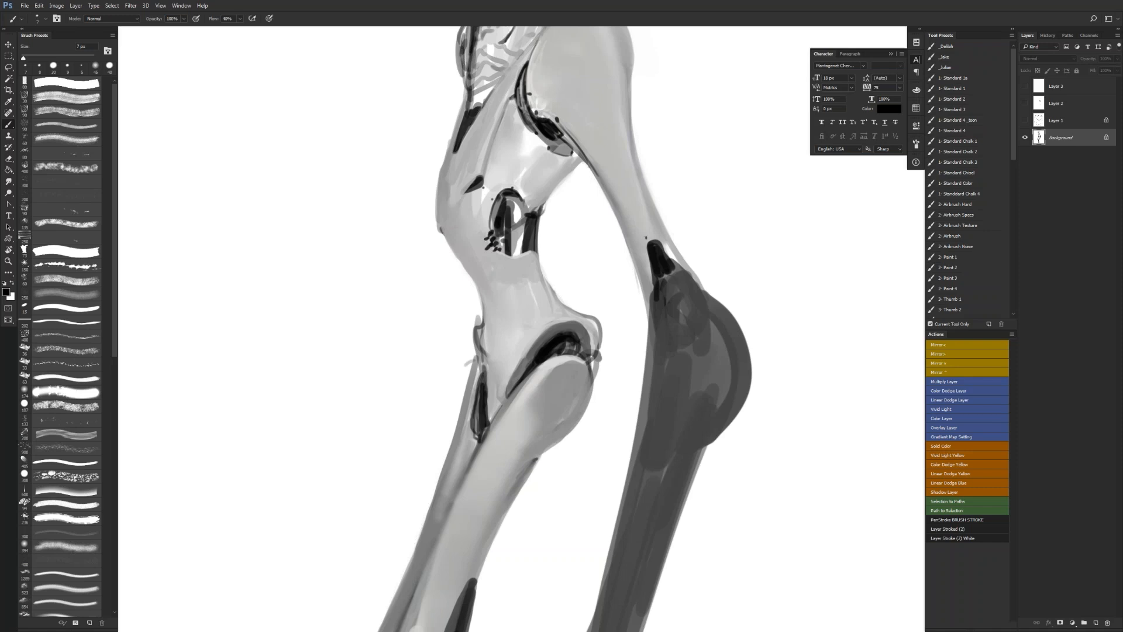
left_click(485, 241, "alt")
key("z")
left_click(510, 251, "alt")
left_click(510, 250, "alt")
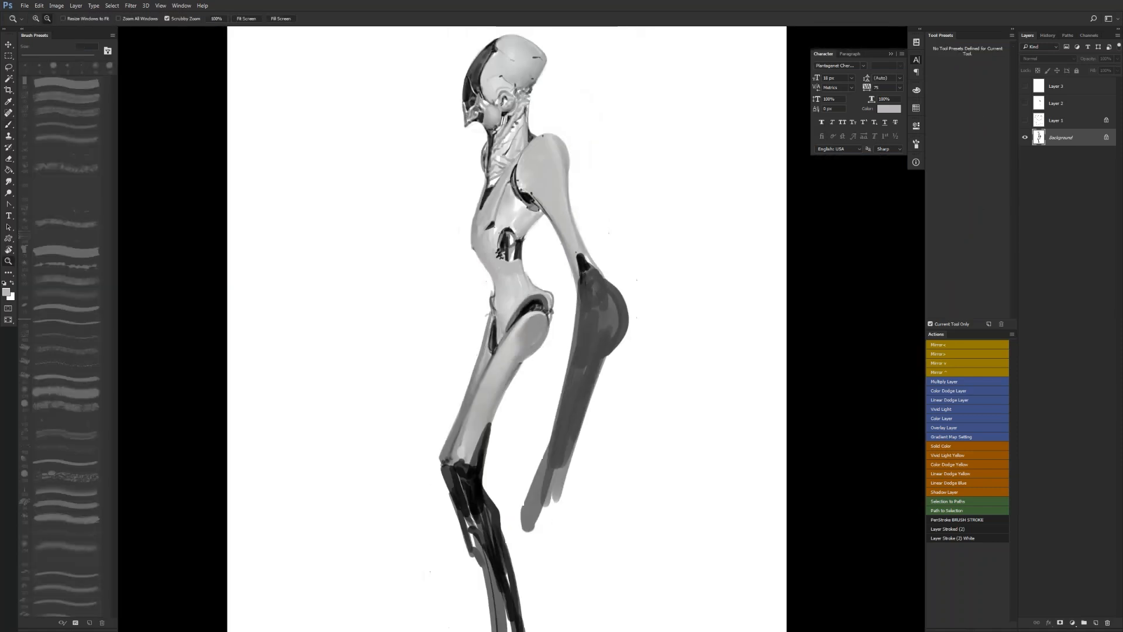
key("ctrl+shift+h")
Define the cluster of black notches at the waist opening with a fine brush and sample the torso's gray.
left_click(510, 240)
left_click(509, 240)
key("b")
key("d")
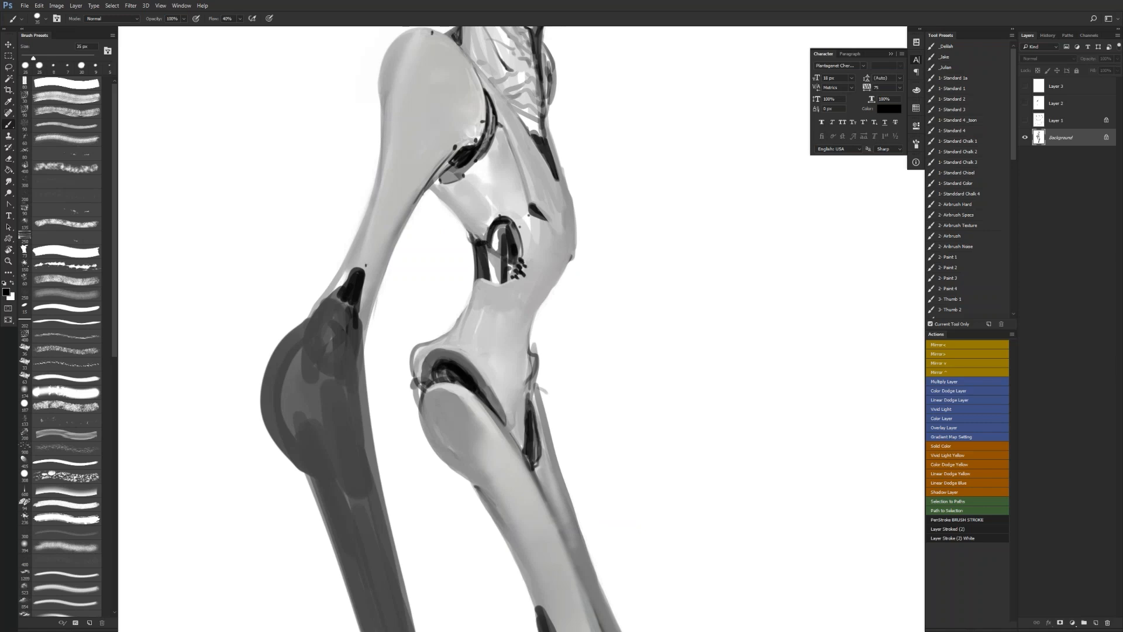
key("bracketleft")
key("bracketleft")
key("bracketleft")
key("bracketleft")
left_click(474, 236, "alt")
Clean up the torso's rear edge below the armpit with white and flip the canvas horizontally.
key("bracketright")
key("bracketright")
key("bracketright")
key("bracketright")
key("bracketright")
key("bracketright")
key("x")
left_click_drag(436, 196, 453, 216)
key("F2")
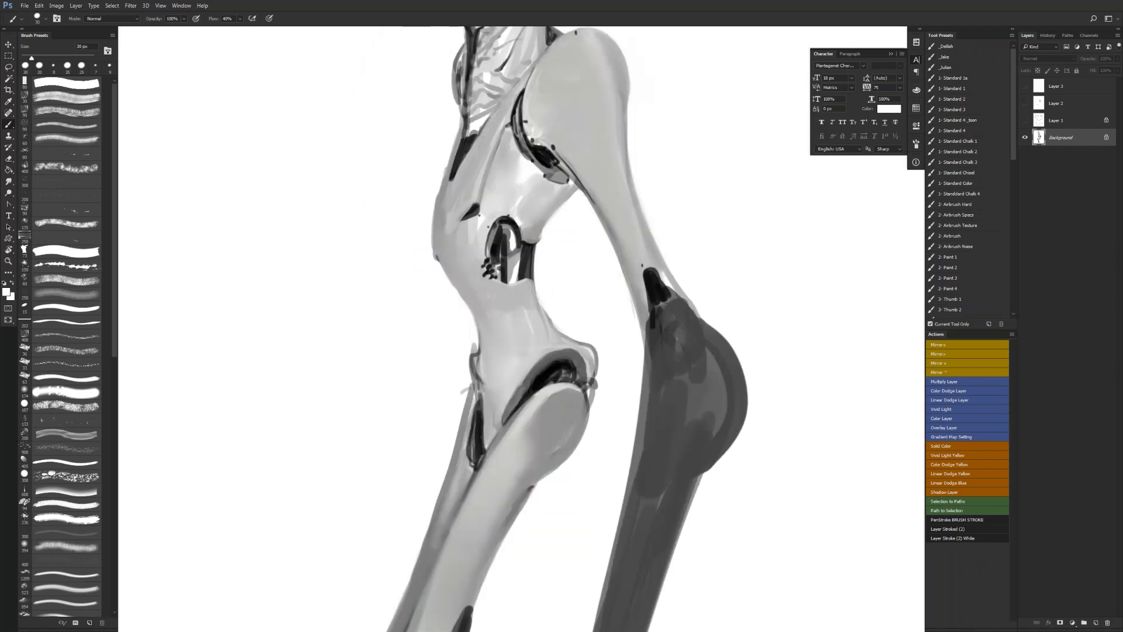
key("bracketleft")
key("bracketleft")
key("z")
left_click(537, 243, "alt")
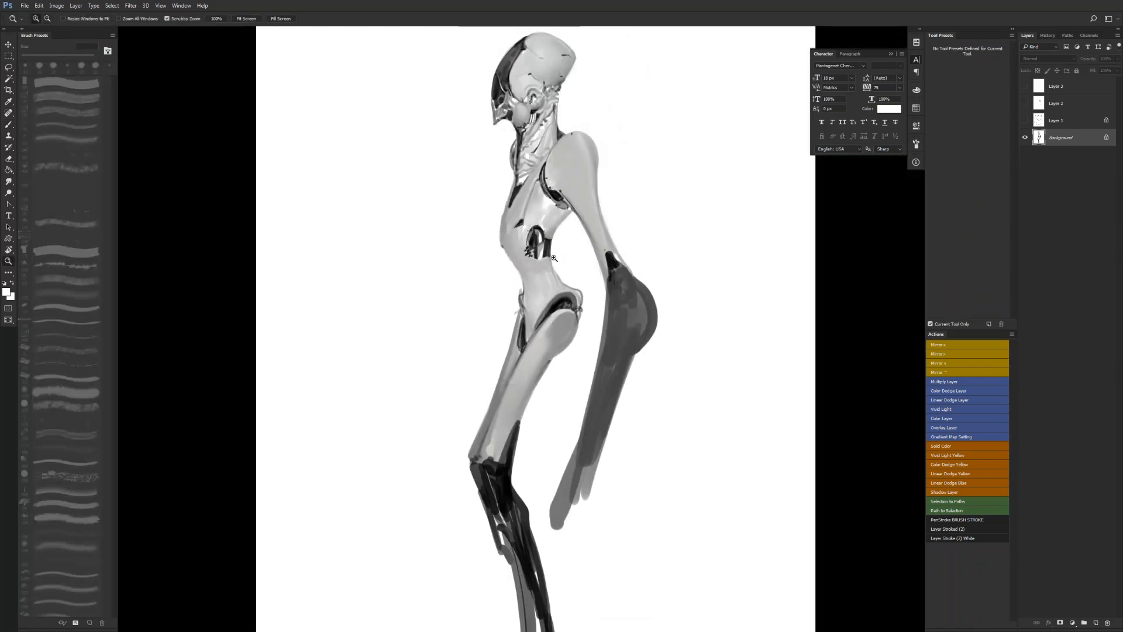
Paint a thin black line down the front of the throat on the flipped canvas, and flip the canvas back.
key("ctrl+f")
key("b")
key("z")
double_click(539, 166)
key("b")
key("d")
left_click_drag(564, 127, 571, 190)
left_click_drag(566, 142, 566, 278)
key("bracketleft")
mouse_move(556, 173)
left_mouse_down()
mouse_move(551, 186)
mouse_move(568, 187)
left_mouse_up()
key("z")
left_click_drag(565, 224, 473, 225)
key("ctrl+shift+h")
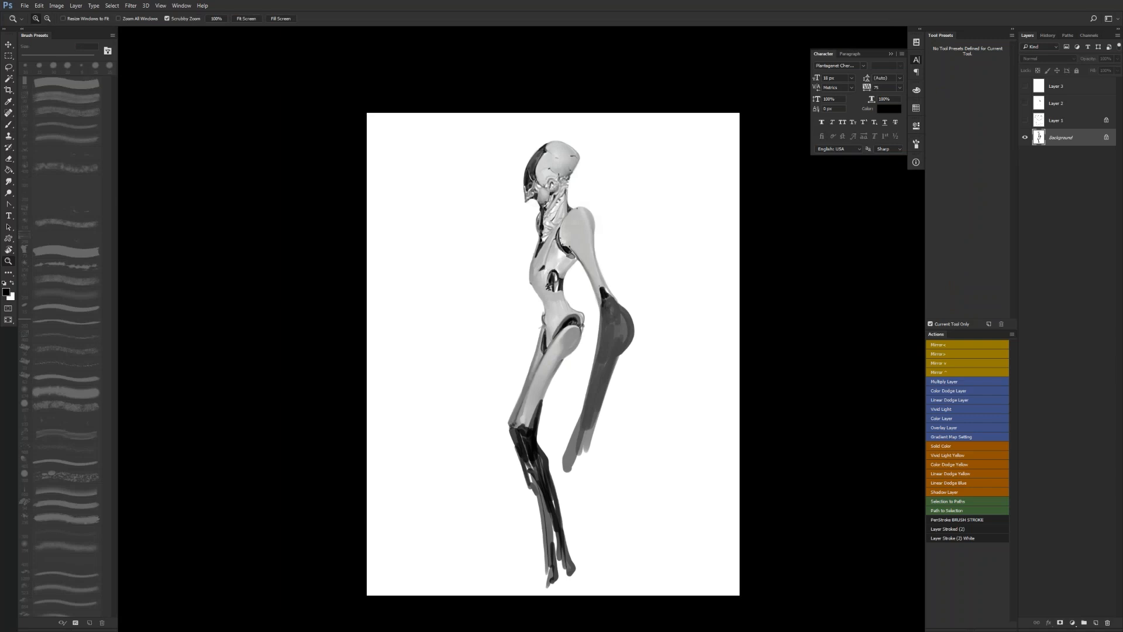
Shade the front contour of the chest with a sampled mid-gray stroke and flip the canvas horizontally.
left_click(546, 262)
key("b")
left_click(547, 252, "alt")
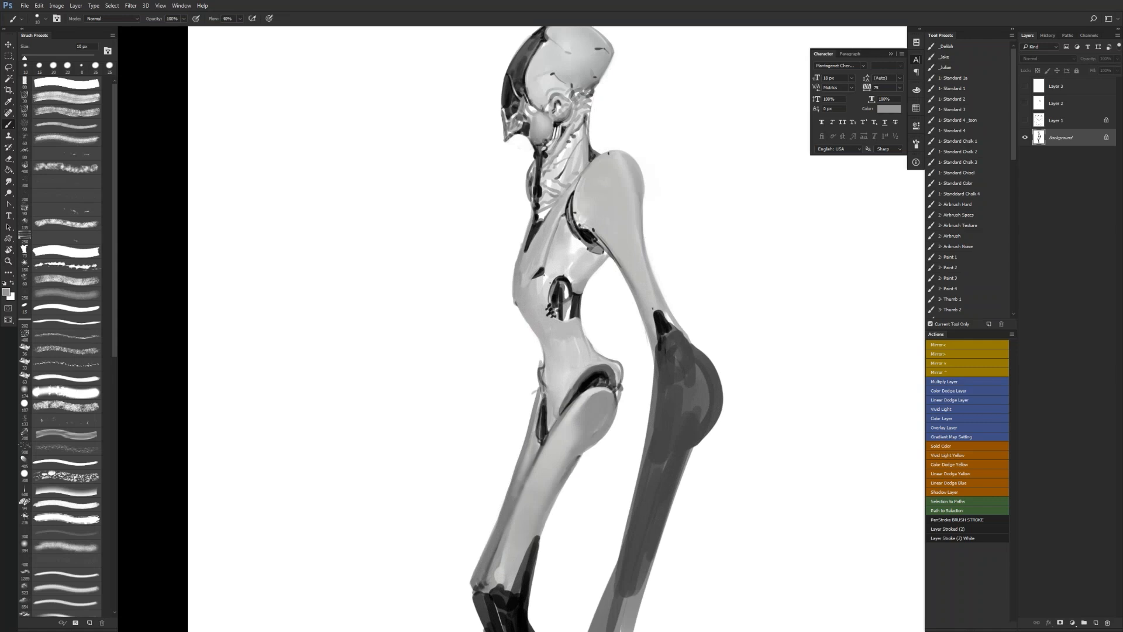
left_click_drag(527, 225, 513, 281)
key("z")
left_click(529, 250, "alt")
left_click(529, 250, "alt")
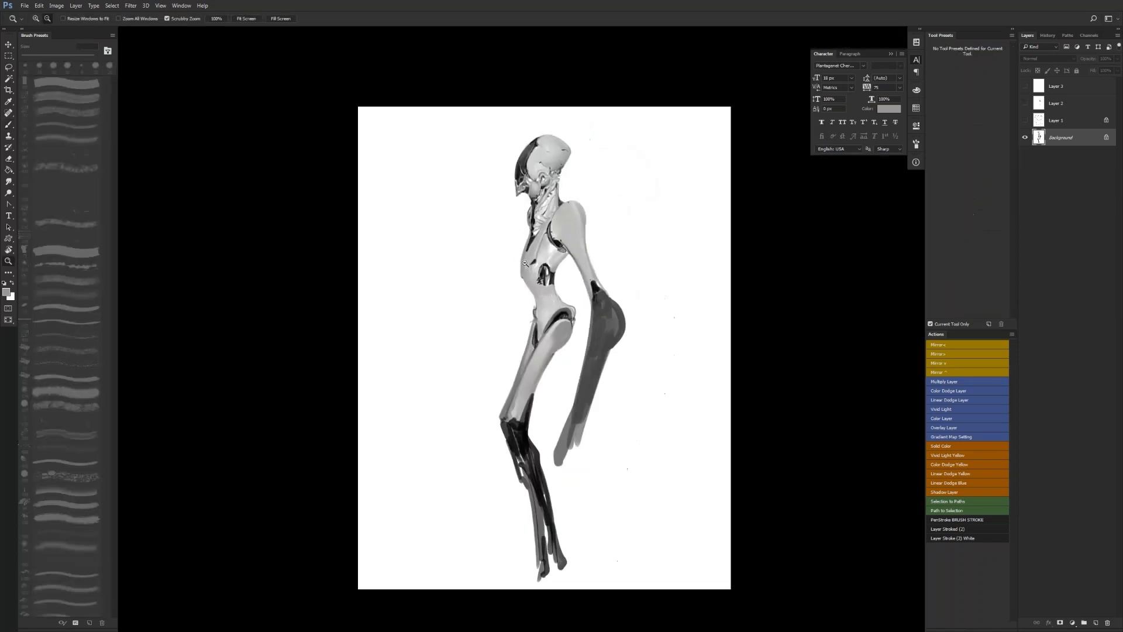
key("F2")
Shade the rounded hip end of the near thigh with mid-gray, using a progressively larger brush.
left_click_drag(597, 303, 602, 228)
key("b")
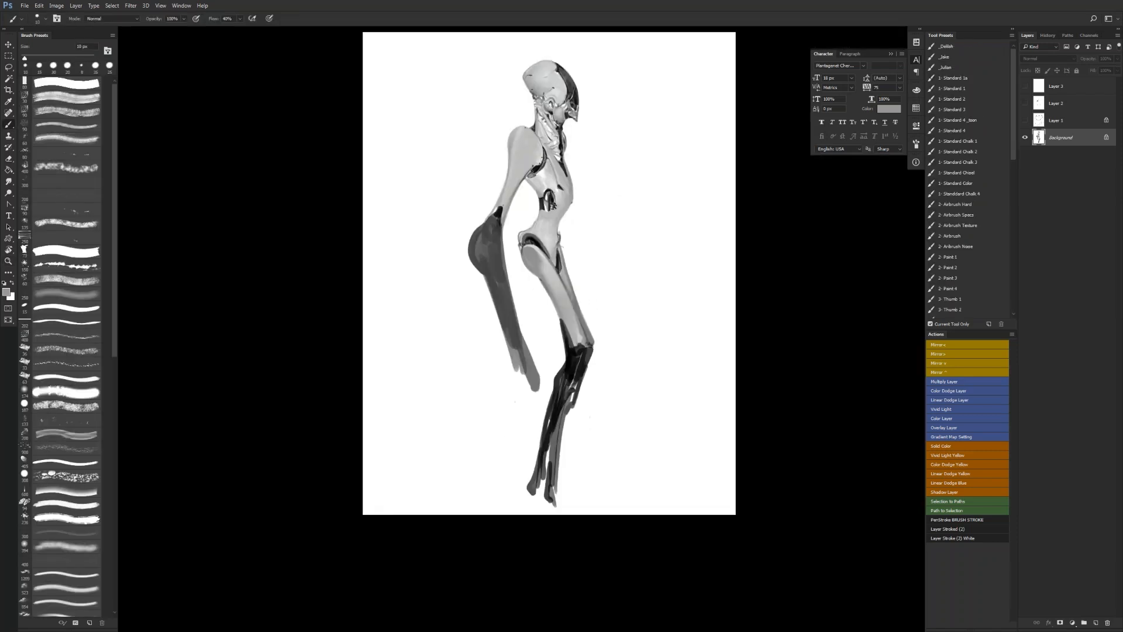
key("z")
left_click(537, 258)
key("b")
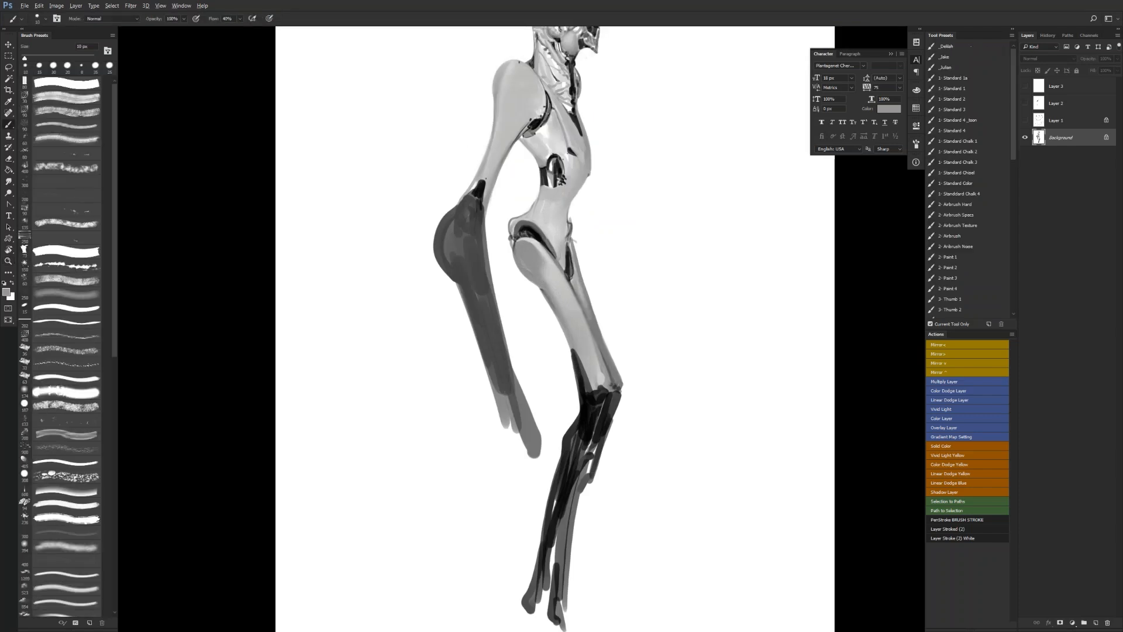
key("bracketright")
key("bracketright")
key("bracketright")
mouse_move(538, 276)
left_mouse_down()
mouse_move(542, 267)
mouse_move(547, 283)
left_mouse_up()
key("bracketright")
key("bracketright")
key("bracketright")
key("bracketright")
key("z")
left_click(557, 325, "alt")
left_click(557, 325, "alt")
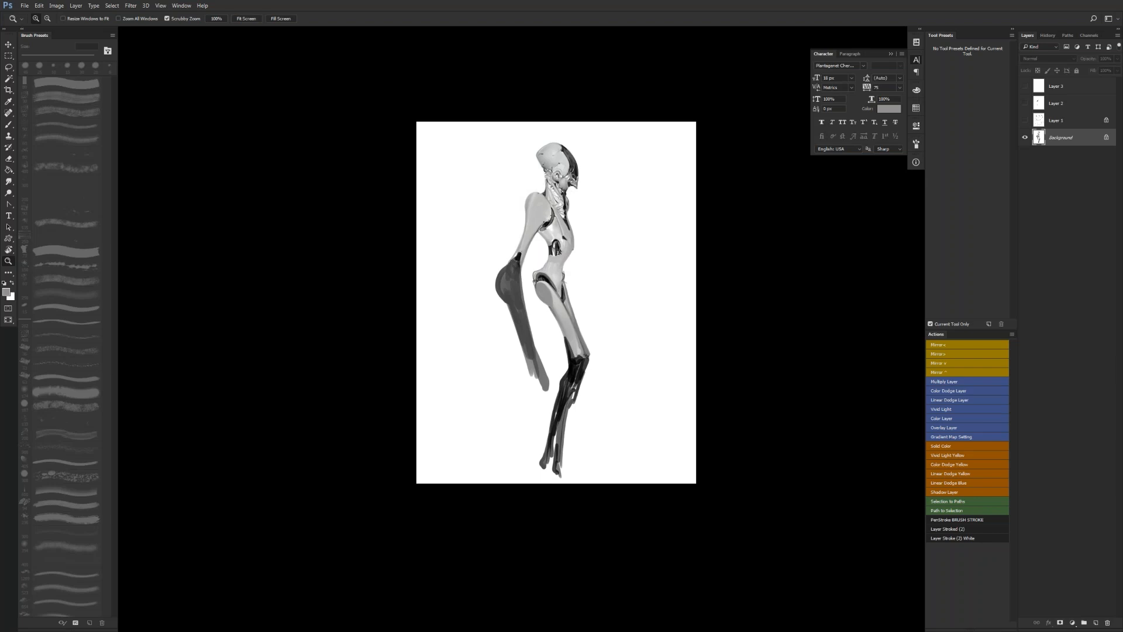
Blend the elbow bulge of the dark forearm with an enlarged Smudge tool and flip the canvas horizontally.
left_click(546, 302)
left_click(549, 299)
key("b")
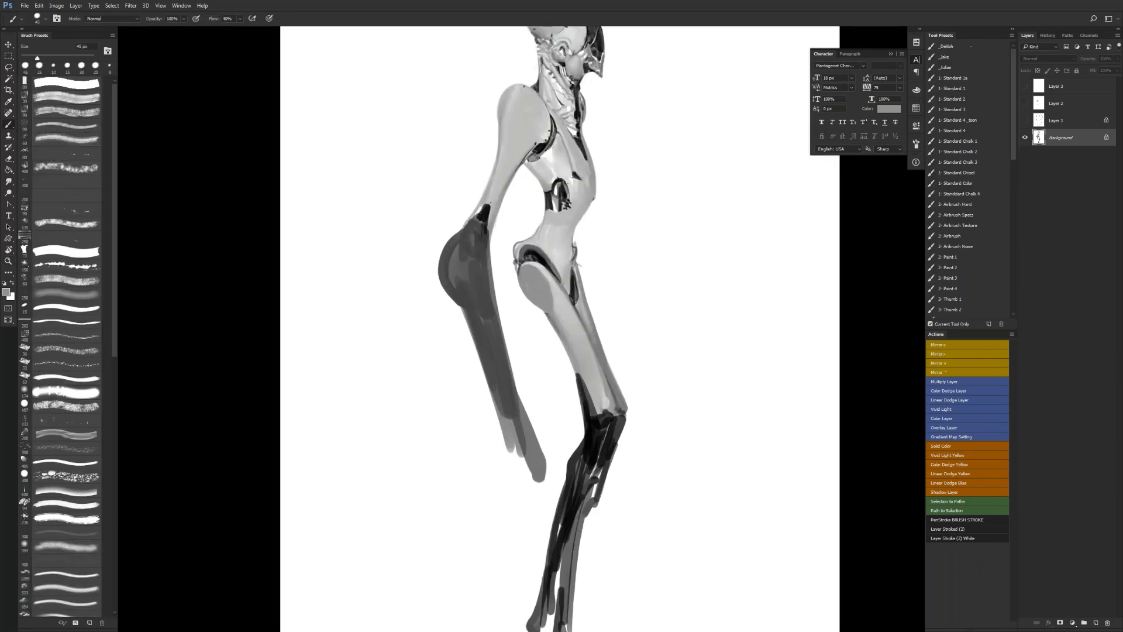
key("r")
key("]")
key("]")
key("]")
key("]")
key("]")
key("]")
mouse_move(465, 255)
left_mouse_down()
mouse_move(467, 294)
mouse_move(473, 262)
left_mouse_up()
key("ctrl+f")
left_click_drag(601, 375, 525, 406)
Paint the forearm and elbow in an even dark gray, and refine the joint to the upper arm with a smaller brush.
key("b")
left_click(567, 276, "alt")
left_click_drag(553, 290, 571, 371)
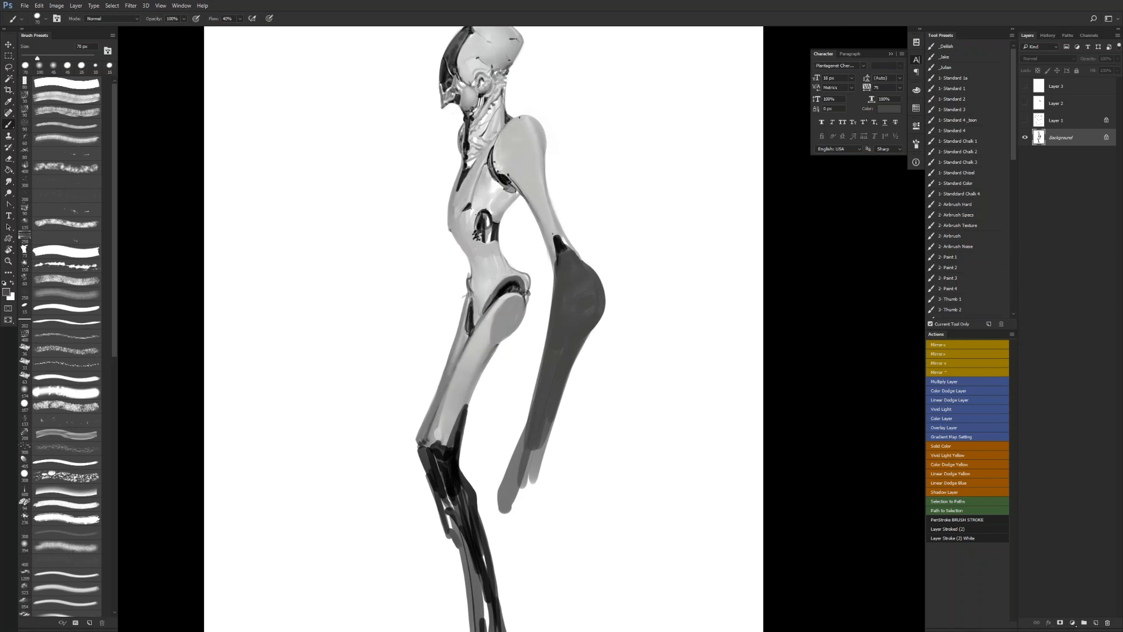
key("bracketleft")
key("bracketleft")
key("bracketleft")
left_click_drag(570, 258, 564, 249)
key("z")
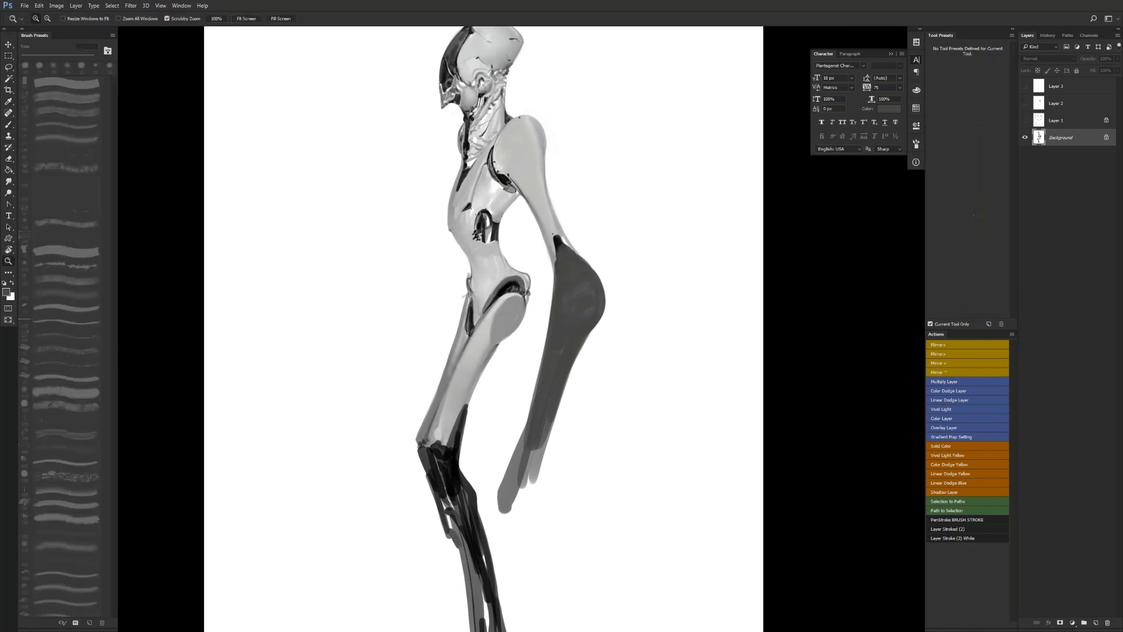
left_click(568, 336, "alt")
left_click(568, 337, "alt")
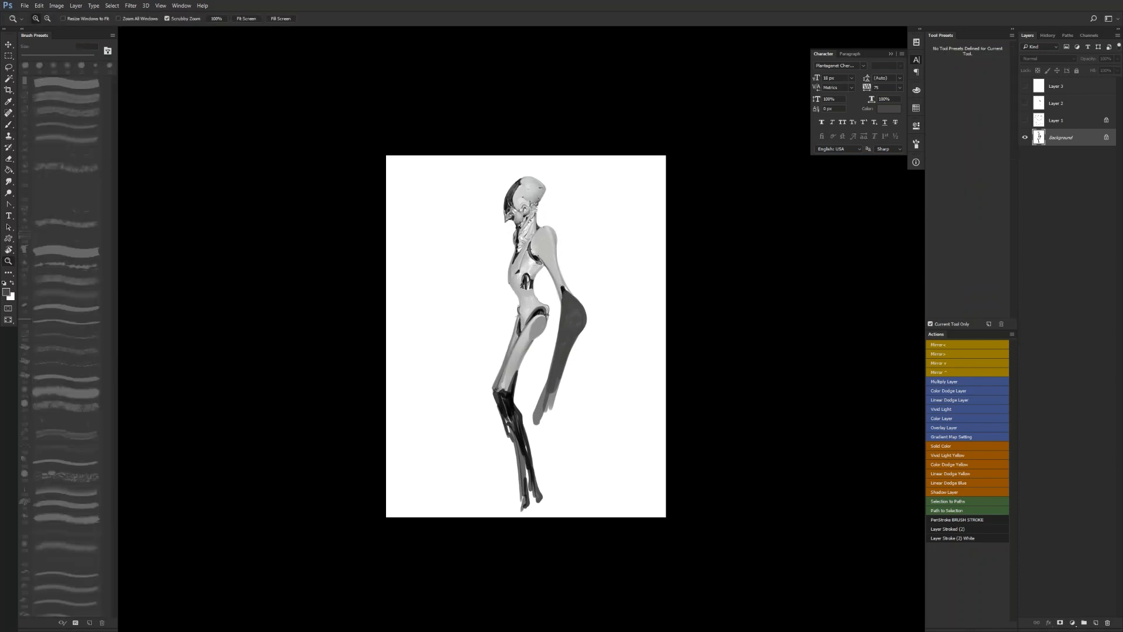
Flip the canvas horizontally and paint over the dark inside of the waist opening with white and light gray.
left_click(539, 289)
left_click(539, 289)
key("ctrl+shift+h")
left_click(509, 262)
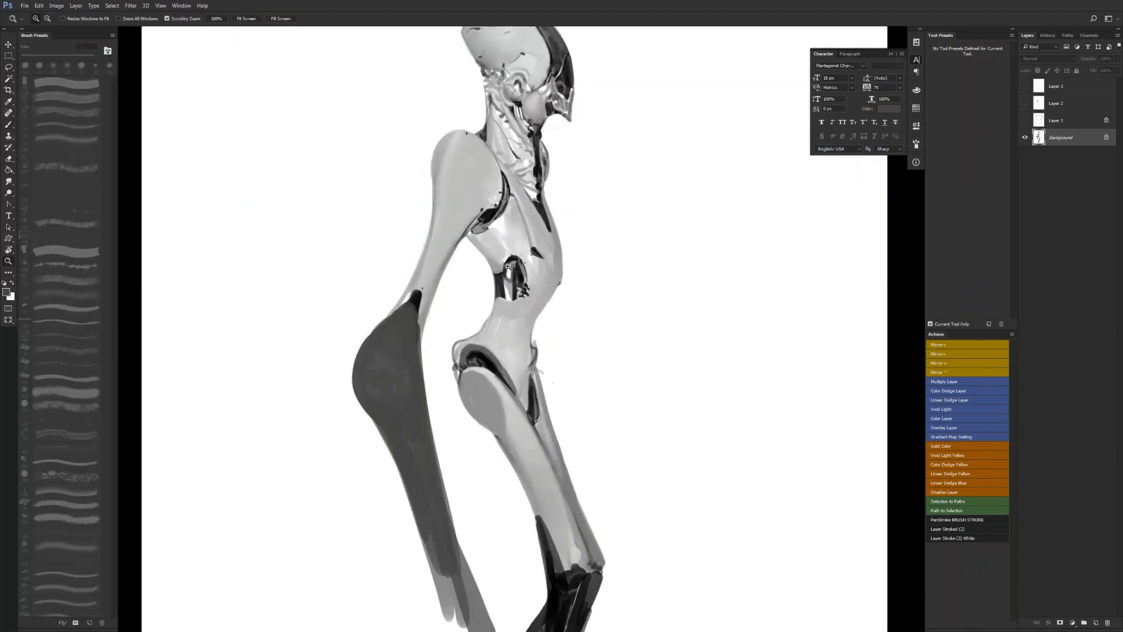
key("b")
key("x")
key("bracketleft")
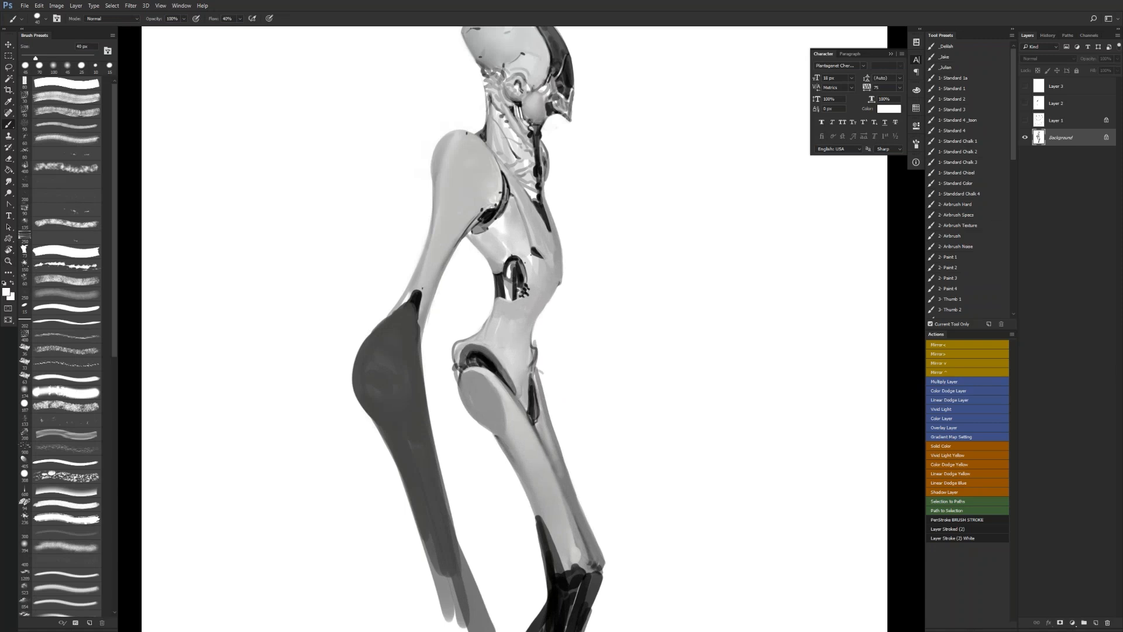
mouse_move(508, 283)
left_mouse_down()
mouse_move(519, 267)
mouse_move(510, 293)
mouse_move(512, 263)
mouse_move(508, 359)
left_mouse_up()
left_click(515, 264, "alt")
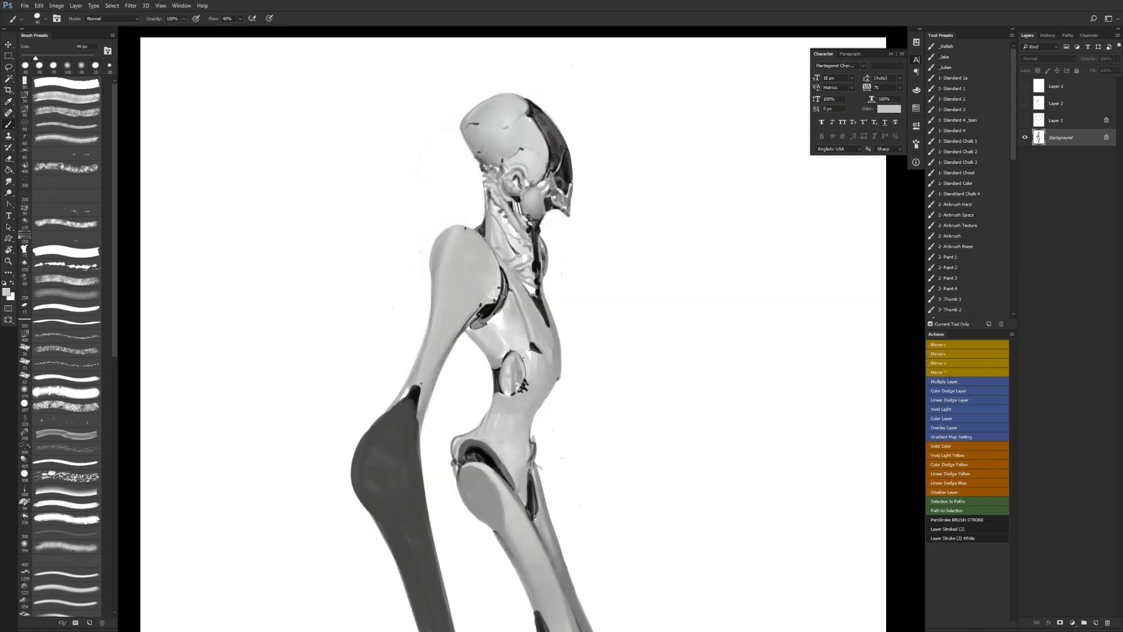
Reset the colors to black and dab fine dark details on the nape beneath the skull with a small brush.
left_click(468, 187, "alt")
key("d")
key("bracketleft")
key("bracketleft")
key("bracketleft")
key("bracketleft")
key("bracketleft")
key("bracketleft")
key("bracketleft")
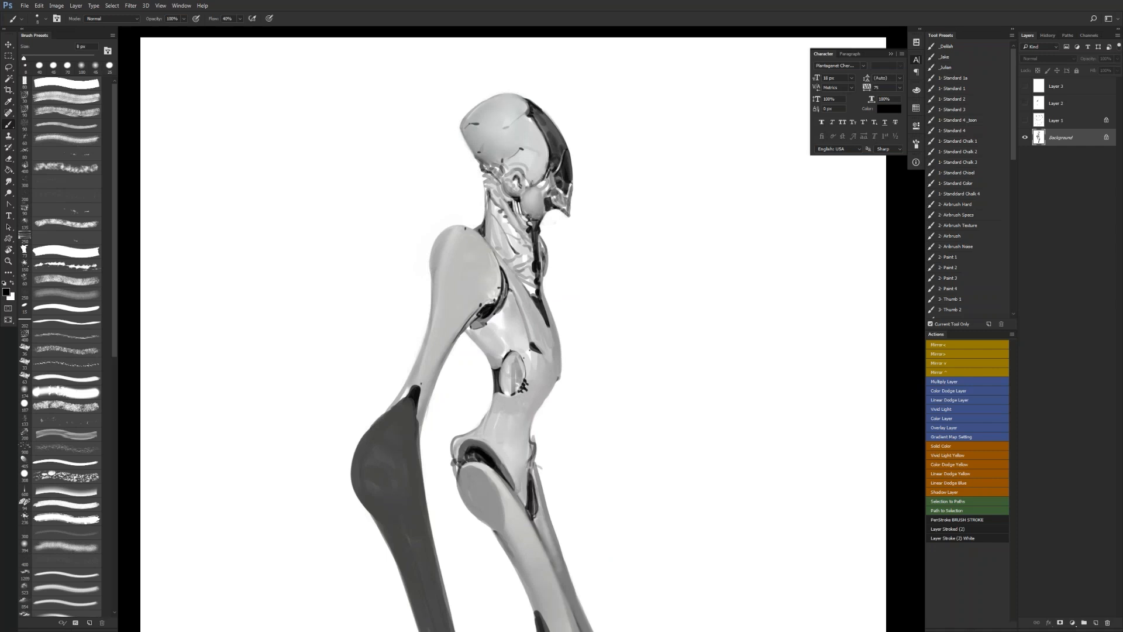
left_click_drag(497, 179, 498, 181)
Paint thicker black segments across the back of the neck with a slightly larger brush.
key("x")
key("x")
key("bracketright")
key("bracketright")
left_click_drag(485, 172, 496, 182)
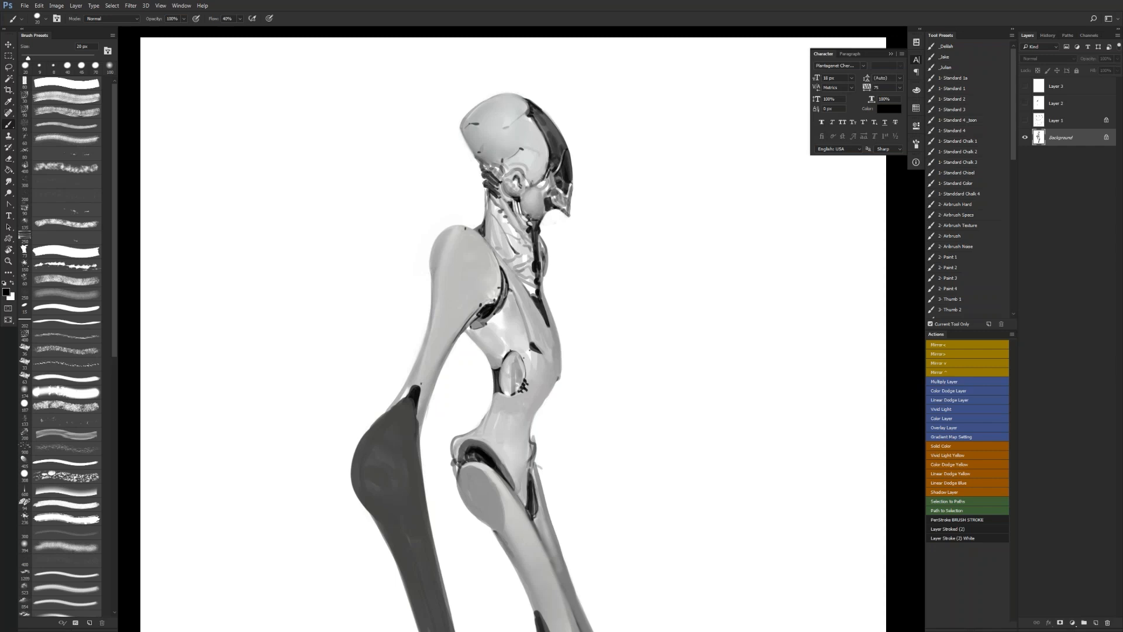
Flip the canvas horizontally, add lower black segments along the back of the neck, and flip it back.
key("F2")
key("bracketleft")
key("bracketleft")
key("bracketright")
key("bracketright")
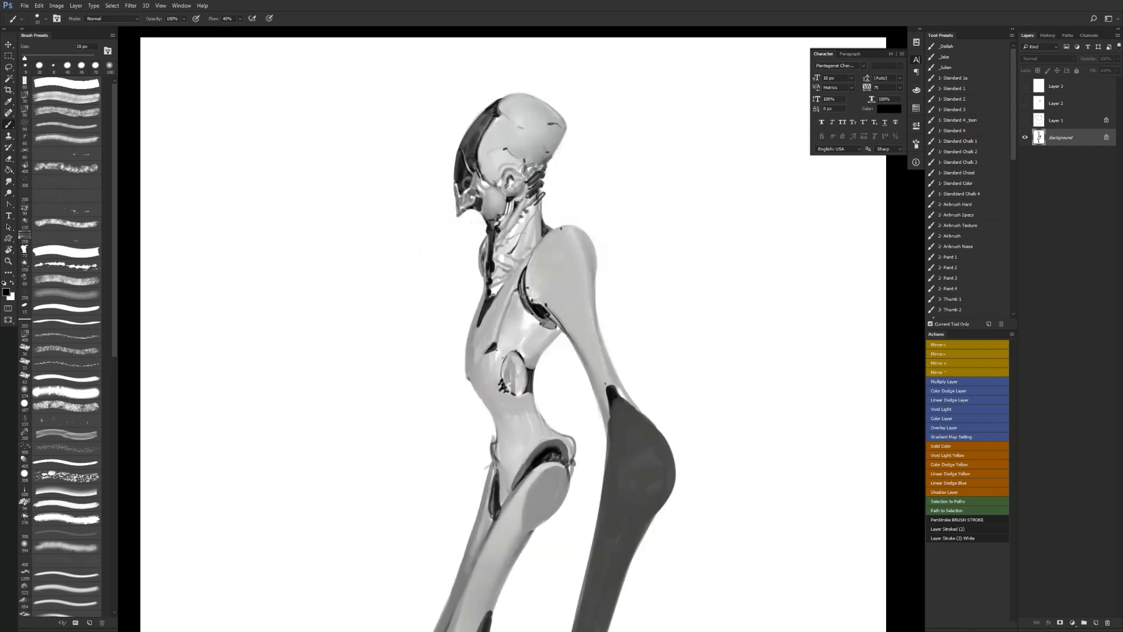
mouse_move(543, 196)
left_mouse_down()
mouse_move(529, 208)
mouse_move(537, 213)
left_mouse_up()
key("bracketleft")
left_click_drag(547, 202, 537, 214)
key("ctrl+space")
left_click(527, 241, "alt")
left_click(527, 241, "alt")
left_click(527, 242, "alt")
key("ctrl+shift+h")
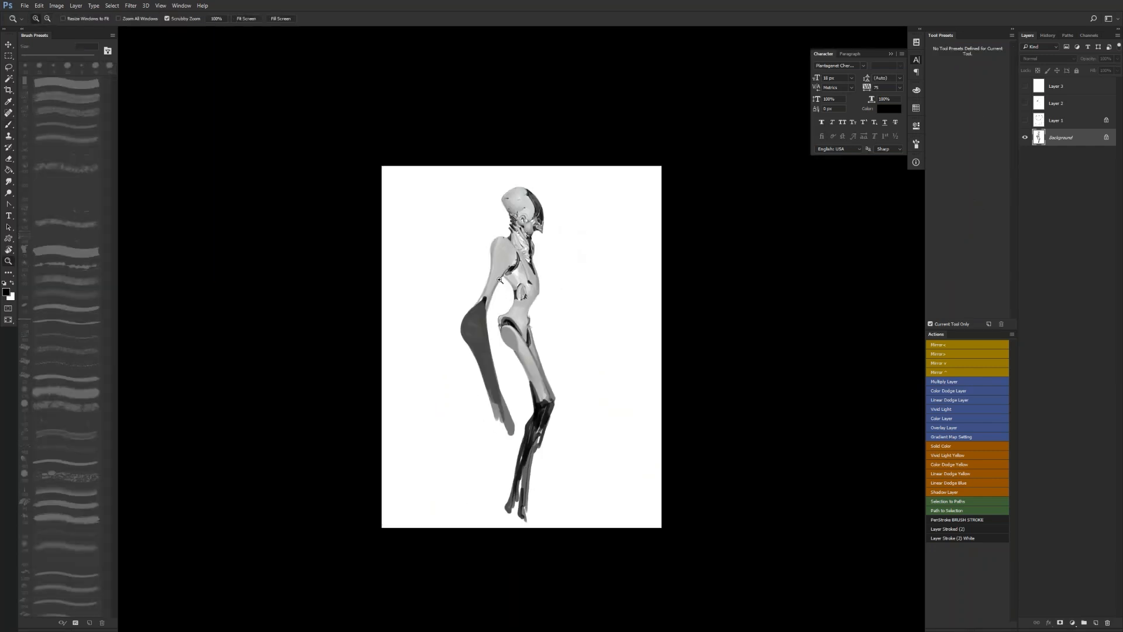
Lighten the oval plate in the waist opening with an enlarged white brush.
left_click(511, 304, "ctrl")
left_click(510, 305, "ctrl")
left_click(510, 304, "ctrl")
key("r")
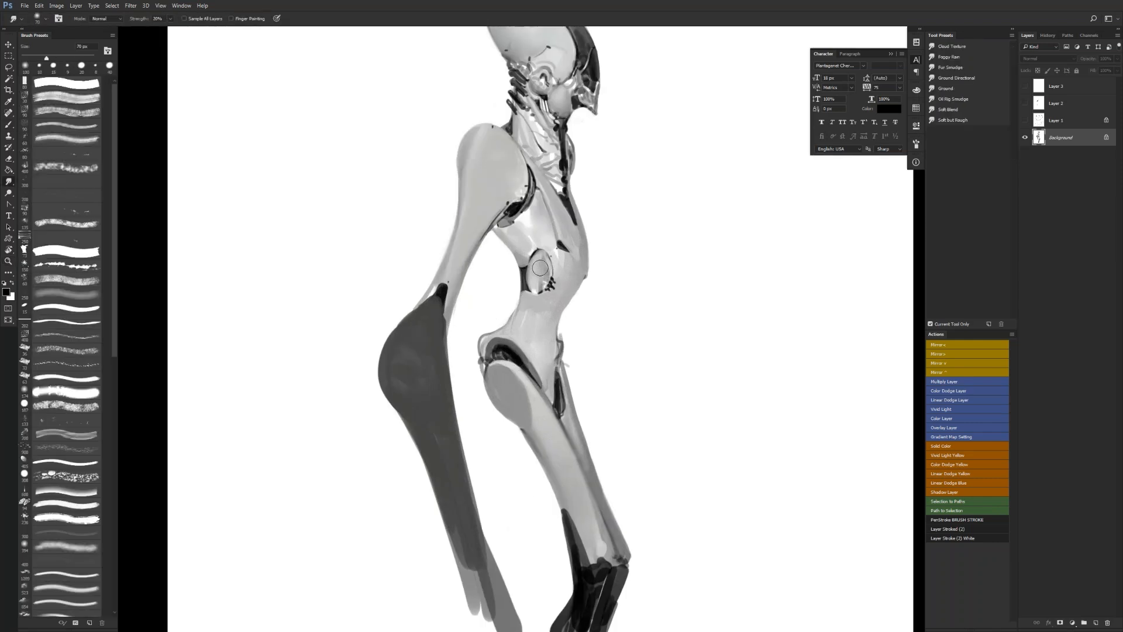
key("b")
key("x")
key("bracketright")
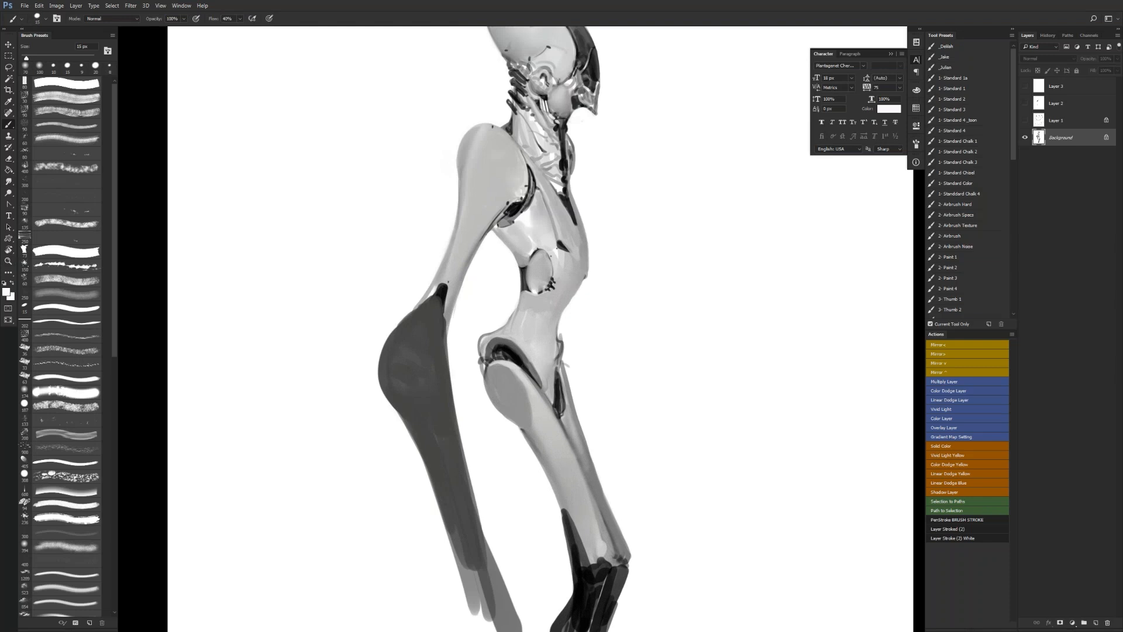
key("bracketright")
key("bracketright")
key("bracketright")
key("bracketright")
key("bracketright")
key("bracketright")
left_click_drag(539, 255, 539, 277)
key("bracketright")
key("bracketright")
key("bracketright")
left_click(530, 283, "alt")
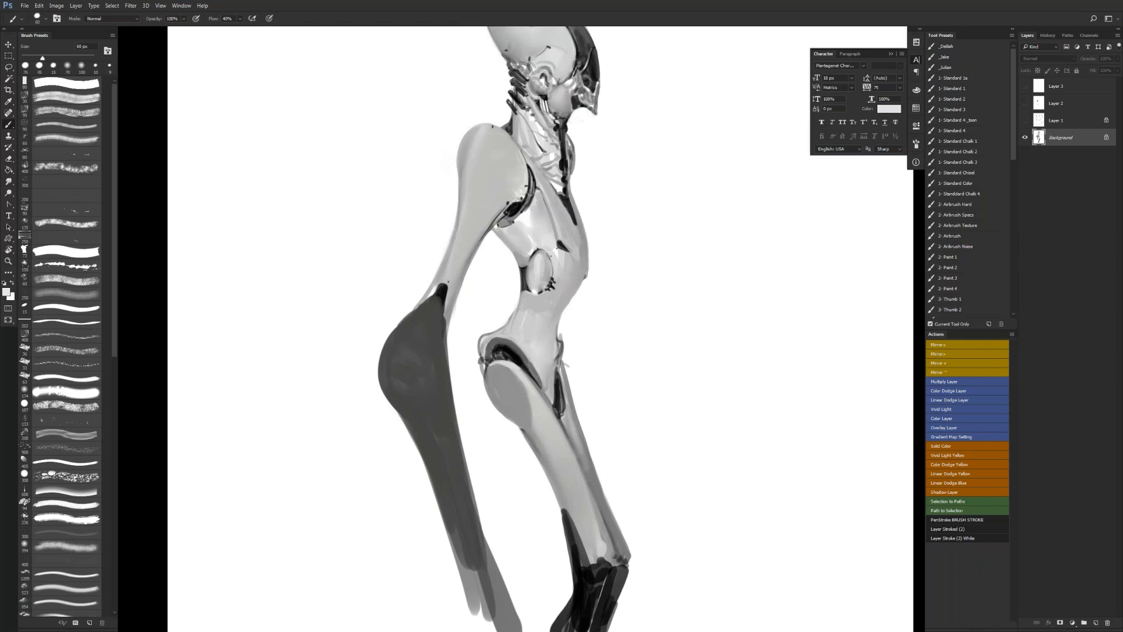
Add fine black accents around the waist's oval plate with a thin brush, and flip the canvas horizontally.
key("bracketleft")
key("bracketleft")
key("bracketleft")
key("bracketleft")
key("bracketleft")
key("bracketleft")
key("bracketleft")
key("bracketleft")
key("bracketleft")
key("bracketleft")
key("bracketleft")
key("x")
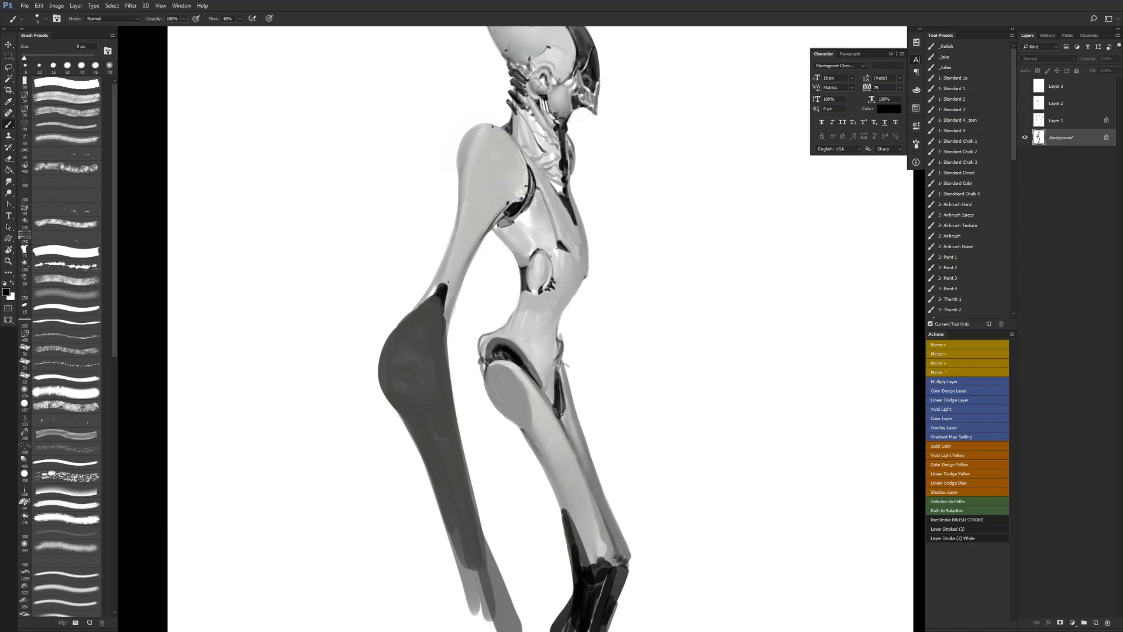
key("z")
double_click(562, 294, "alt")
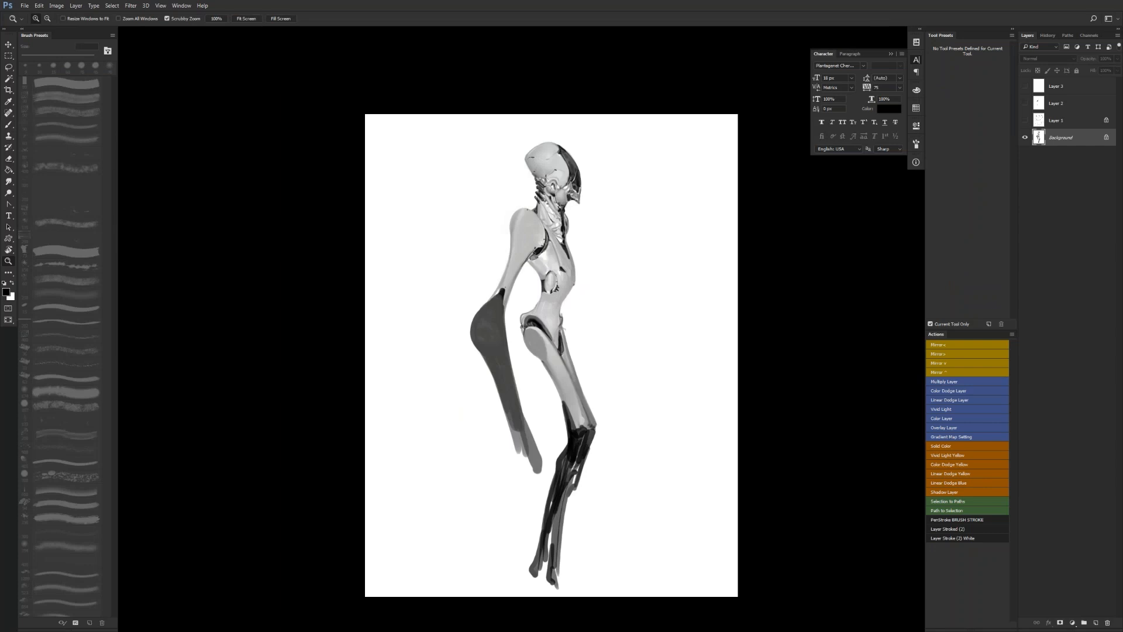
key("ctrl+shift+h")
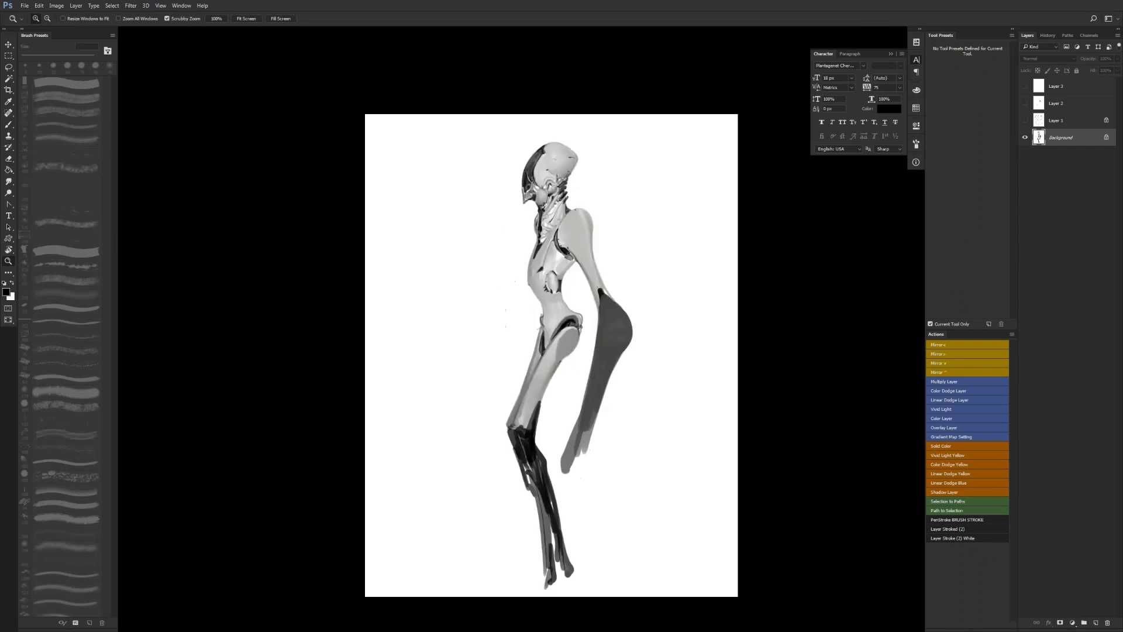
Clean up the background below the chin and beside the throat with a progressively larger white brush.
left_click(528, 191)
left_click(528, 191)
left_click(528, 192)
key("b")
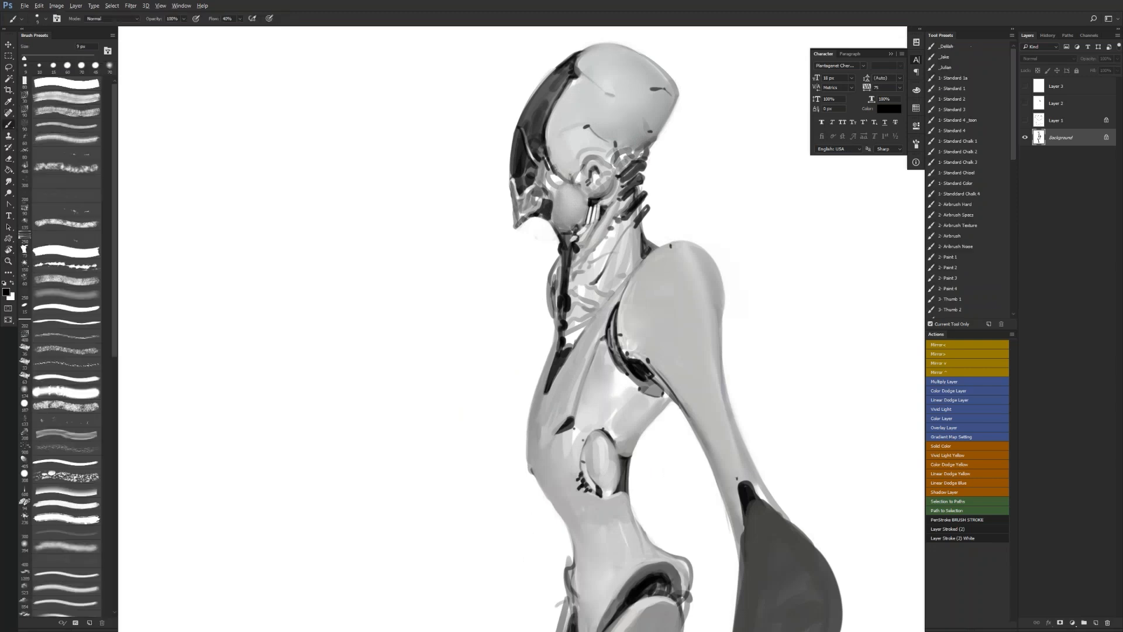
key("x")
key("bracketright")
key("bracketright")
key("bracketright")
mouse_move(533, 229)
left_mouse_down()
mouse_move(549, 239)
mouse_move(537, 244)
left_mouse_up()
key("bracketright")
key("bracketright")
key("bracketright")
key("bracketright")
key("bracketright")
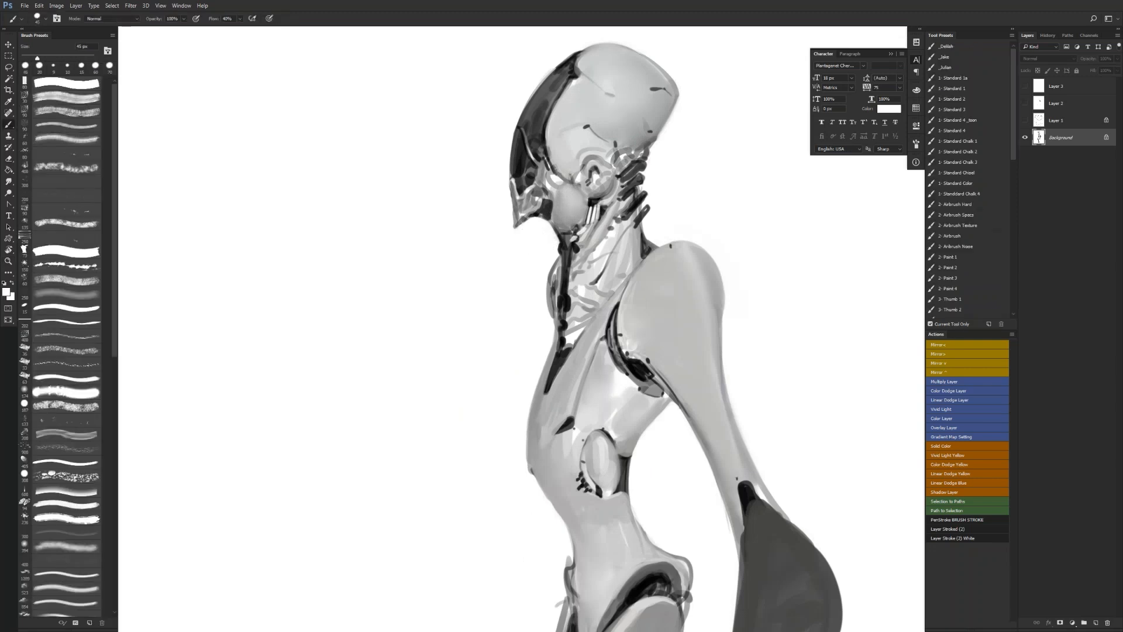
Flip the canvas horizontally and blend the face area with a smaller Smudge tool.
key("z")
left_click(537, 259, "alt")
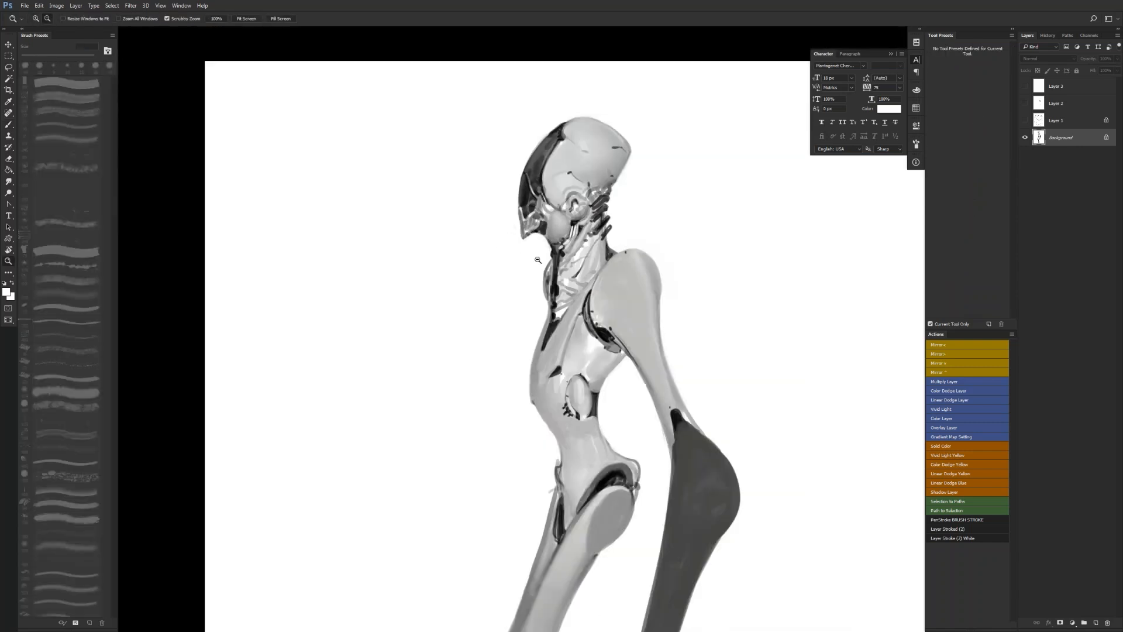
left_click(537, 259, "alt")
key("ctrl+shift+h")
left_click(597, 218)
key("b")
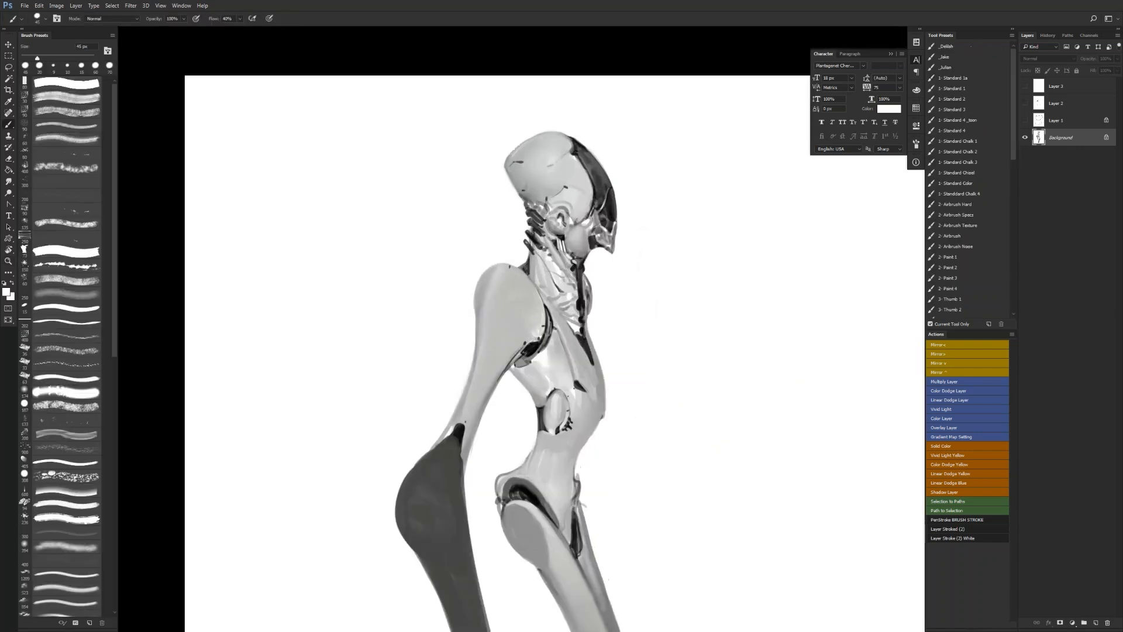
key("z")
left_click(617, 245)
key("r")
key("bracketleft")
key("bracketleft")
key("bracketleft")
key("bracketleft")
key("bracketleft")
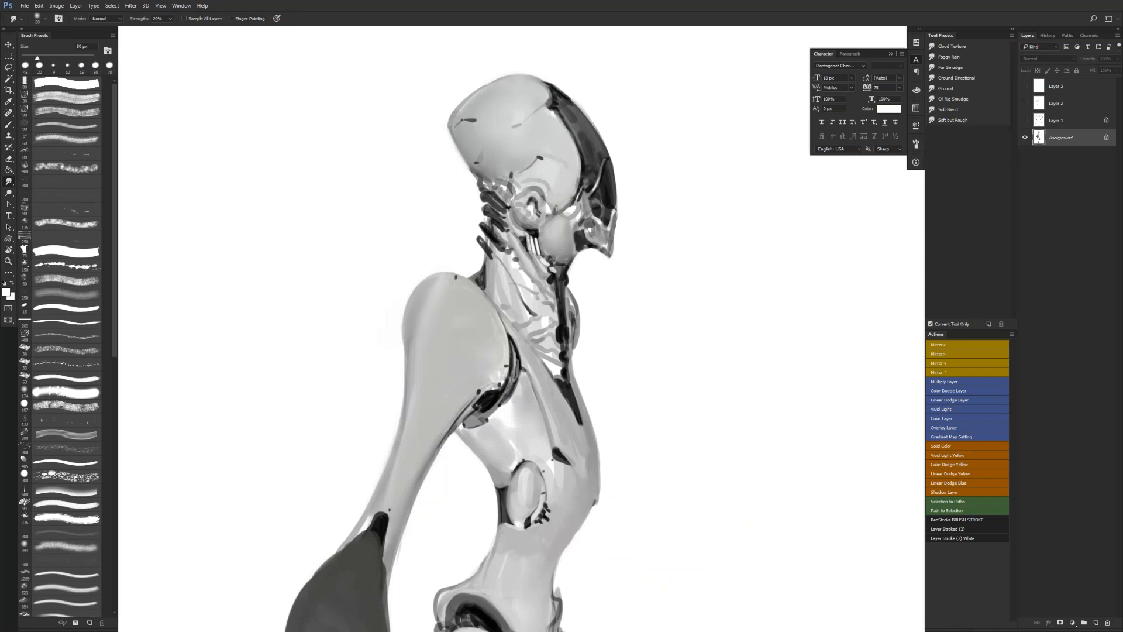
Paint black accents on the visor's inner edge beside the temple, enlarging the brush between strokes.
key("z")
left_click(618, 281, "alt")
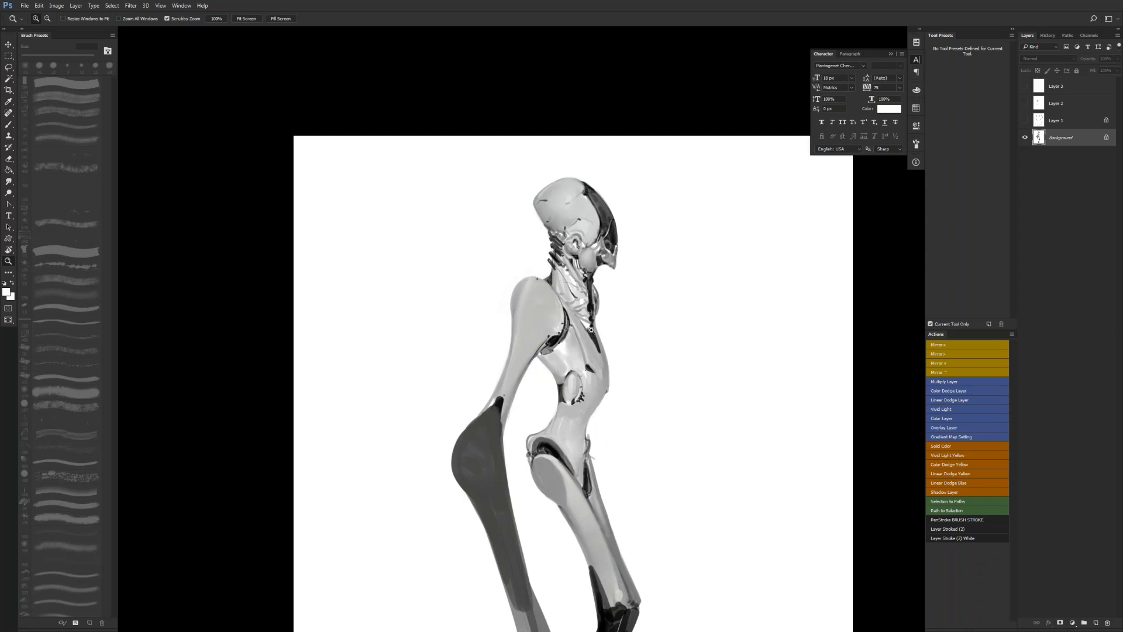
left_click(603, 223)
key("b")
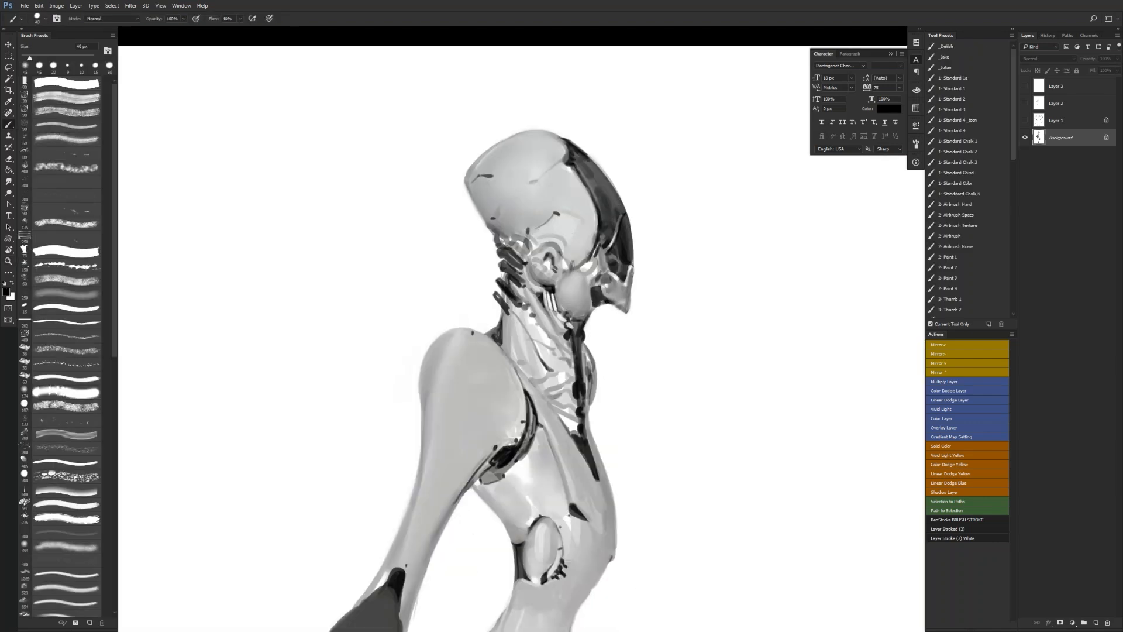
left_click_drag(595, 235, 590, 246)
key("bracketright")
key("bracketright")
key("bracketright")
left_click(597, 234)
key("z")
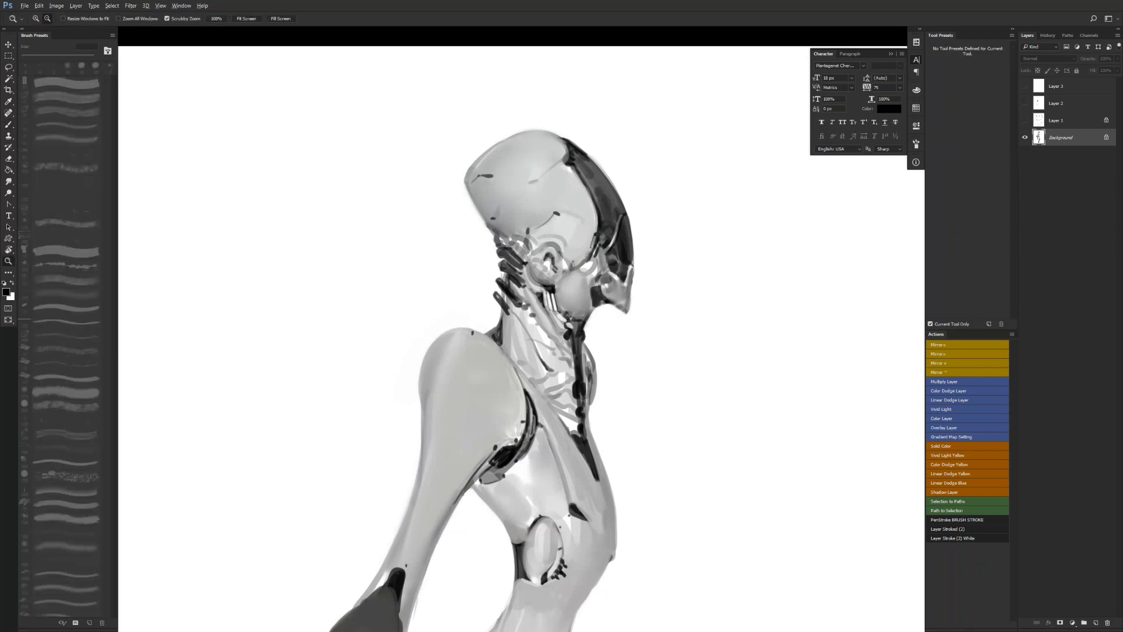
Flip the canvas horizontally and fill out the upper part of the visor with its sampled dark gray.
left_click(598, 251, "alt")
key("ctrl+shift+h")
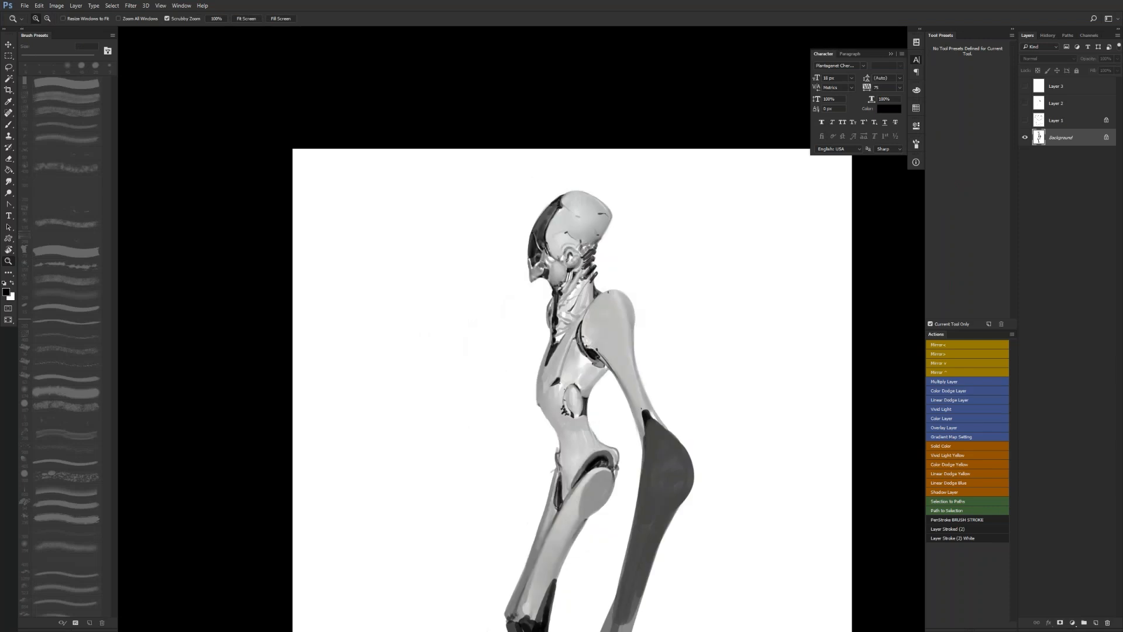
left_click(529, 219)
left_click(528, 220)
key("b")
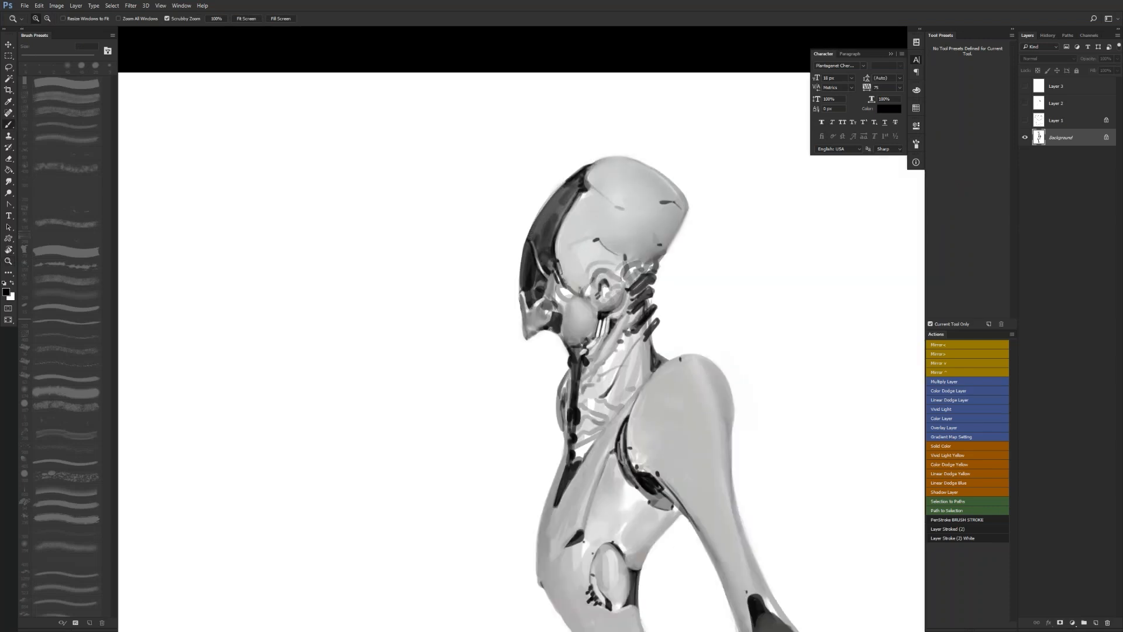
left_click(539, 217, "alt")
mouse_move(535, 223)
left_mouse_down()
mouse_move(581, 170)
mouse_move(541, 204)
mouse_move(557, 186)
mouse_move(592, 169)
mouse_move(575, 189)
left_mouse_up()
key("bracketright")
key("bracketright")
key("bracketright")
key("bracketright")
key("r")
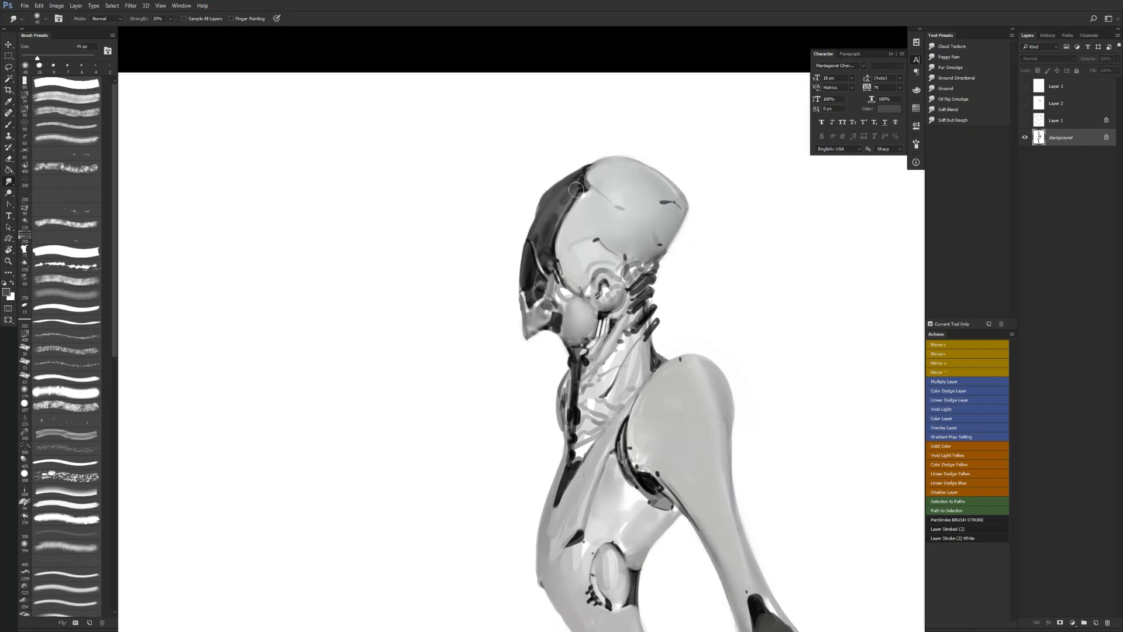
Refine the skull's front edge along the visor with sampled light gray and a smaller brush.
key("b")
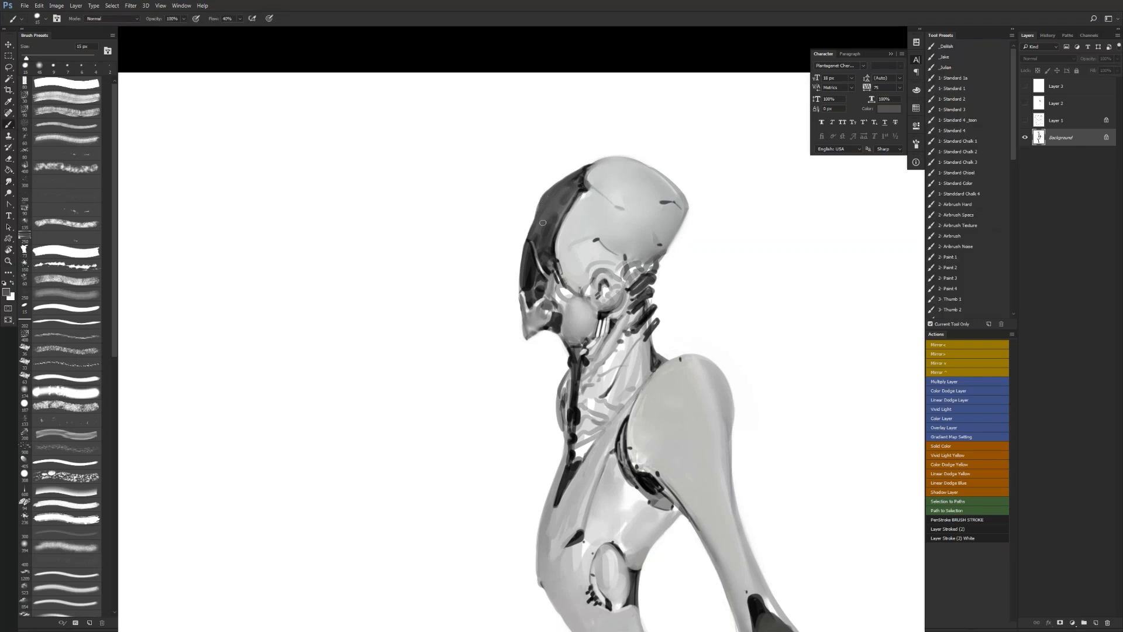
left_click(583, 194, "alt")
key("bracketleft")
left_click_drag(580, 197, 556, 245)
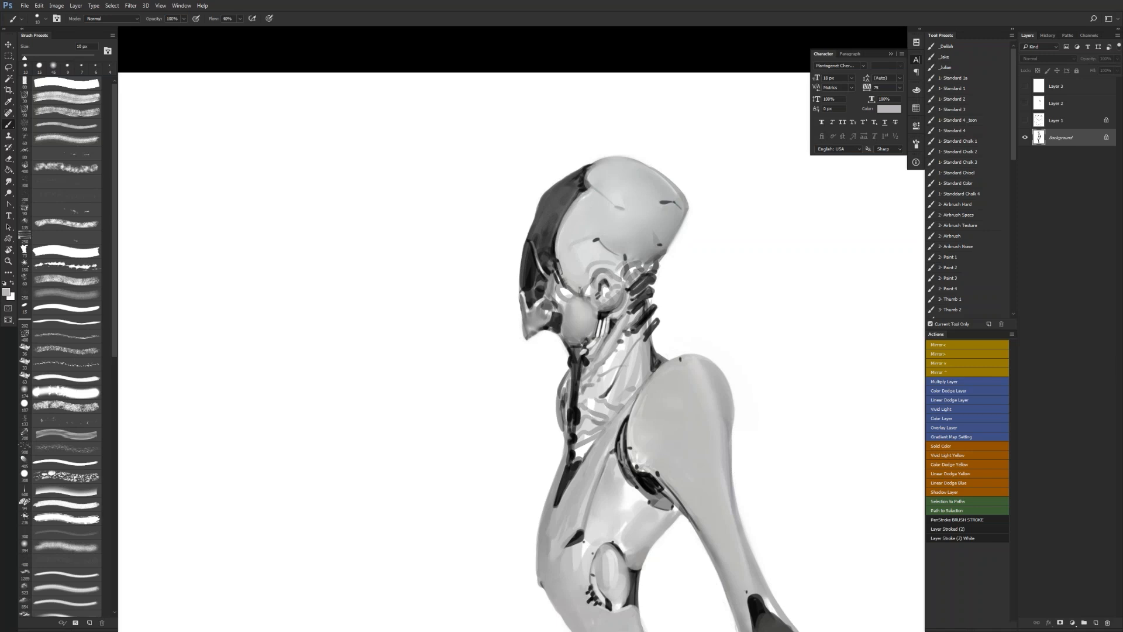
Trim the visor's outer front contour with white strokes and undo the last stroke near the top.
key("d")
key("z")
left_click(568, 229, "alt")
key("ctrl+shift+h")
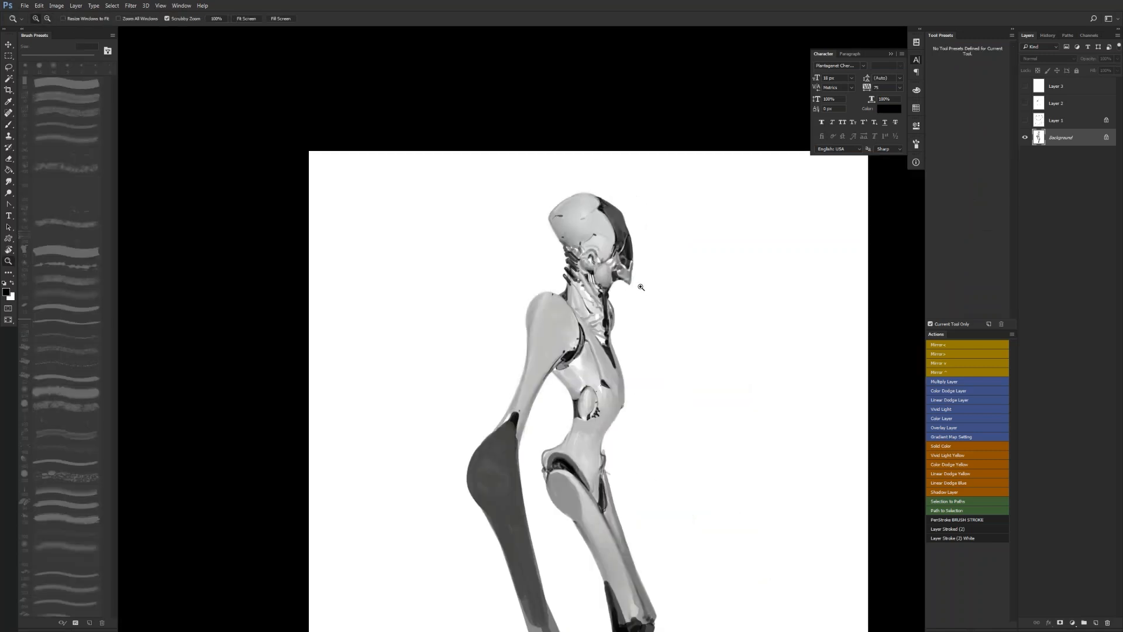
left_click(626, 210)
key("ctrl+shift+h")
key("b")
key("x")
left_click_drag(504, 200, 479, 234)
left_click_drag(497, 210, 471, 249)
left_click_drag(521, 189, 494, 210)
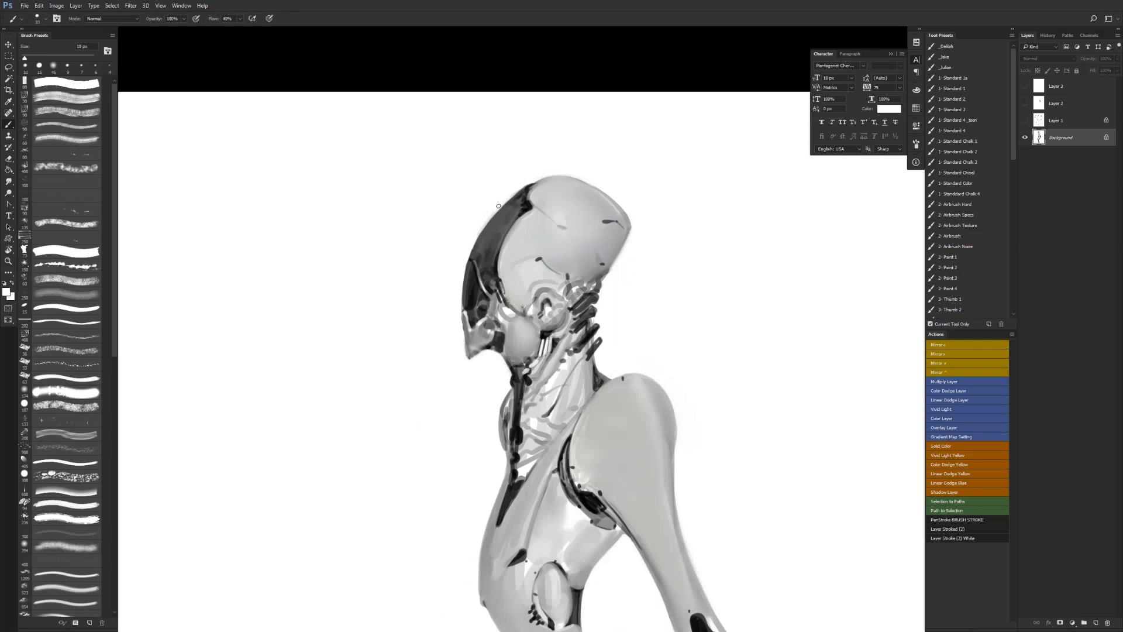
left_click_drag(493, 215, 484, 228)
left_click_drag(530, 184, 504, 205)
key("ctrl+z")
Add small black details to the cheek plate with a finer brush, and flip the canvas horizontally.
scroll(571, 176, "down", 2)
key("x")
key("bracketleft")
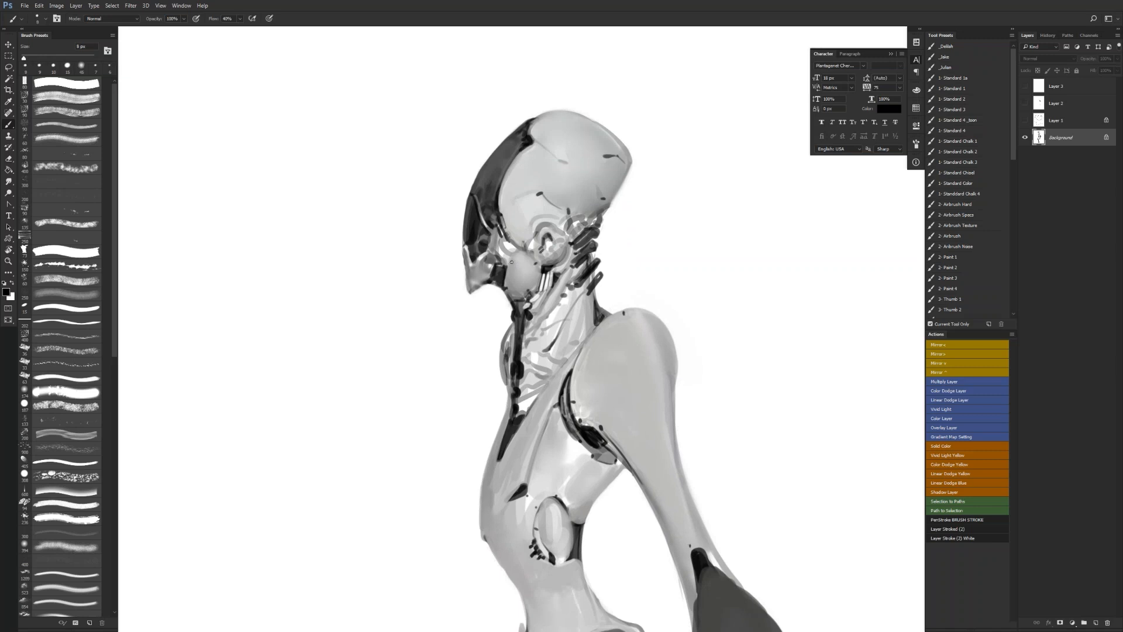
key("z")
left_click(533, 288, "alt")
left_click(532, 288, "alt")
key("ctrl+shift+h")
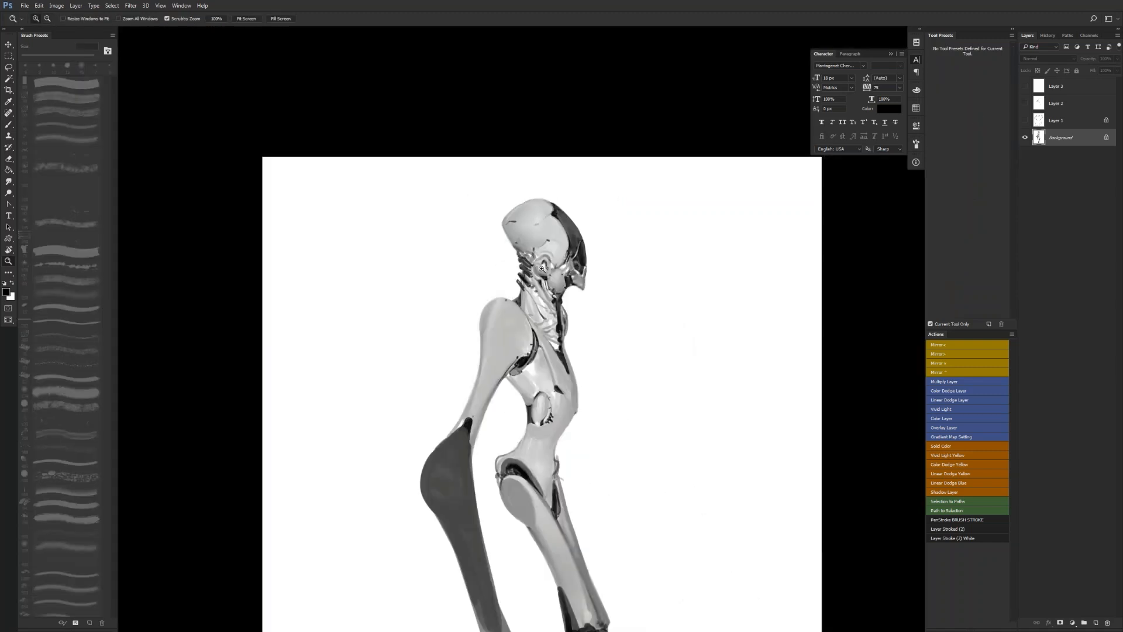
Paint light vertical bars in the dark gap between the cheek plate and the pointed chin.
left_click(552, 275)
key("b")
key("x")
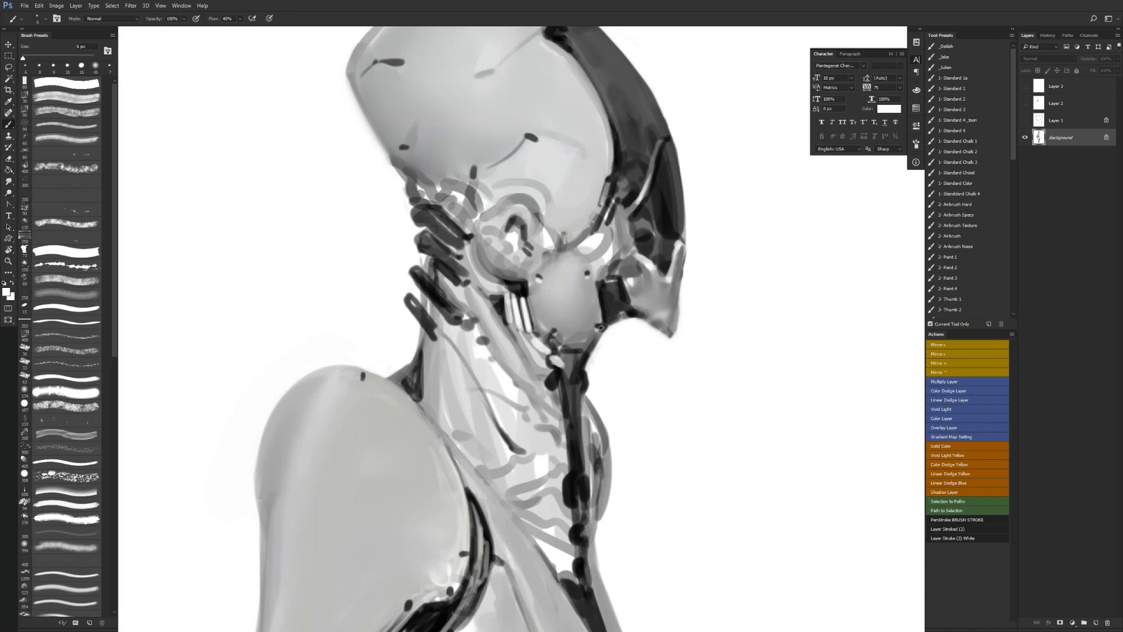
mouse_move(601, 286)
left_mouse_down()
mouse_move(606, 319)
mouse_move(603, 300)
mouse_move(606, 320)
mouse_move(620, 311)
left_mouse_up()
key("ctrl+z")
key("bracketright")
key("ctrl+z")
Examine the figure full-screen in both mirrored orientations, comparing the overall silhouette with the head's details.
left_click(624, 331, "alt")
left_click(624, 332, "alt")
left_click(624, 333, "alt")
key("f")
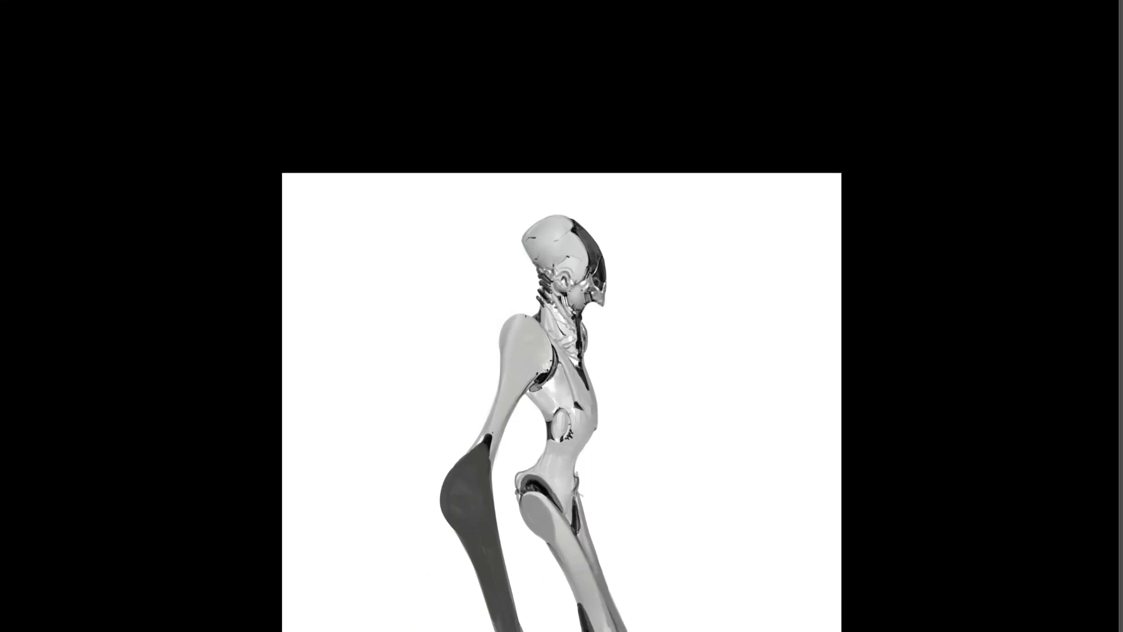
left_click_drag(603, 291, 604, 224)
key("ctrl+shift+h")
left_click(506, 197)
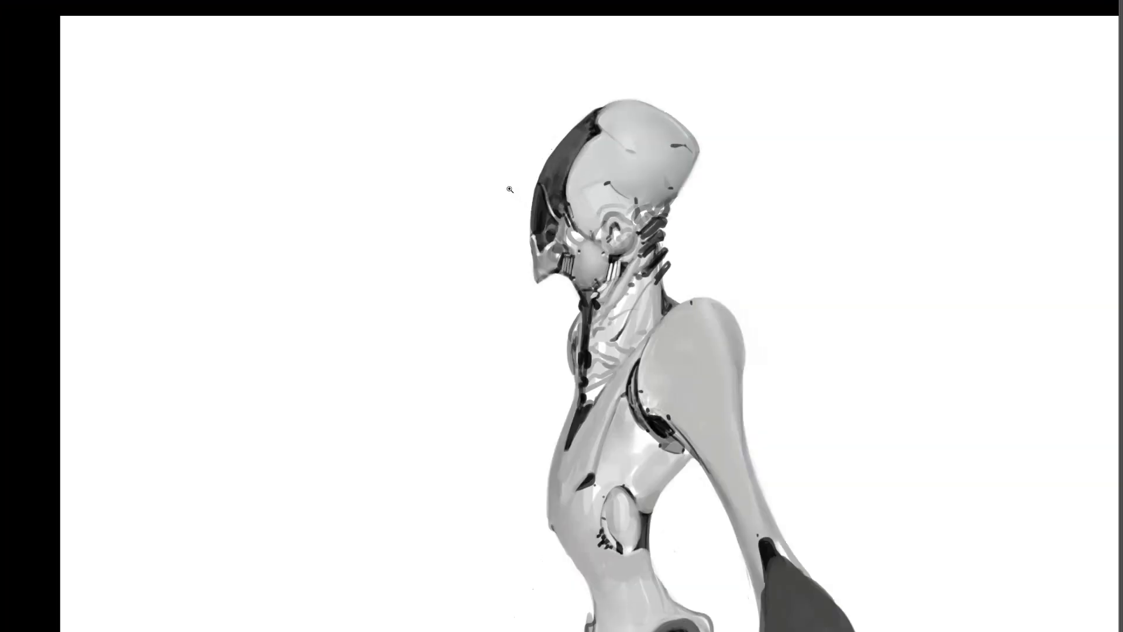
left_click(508, 193)
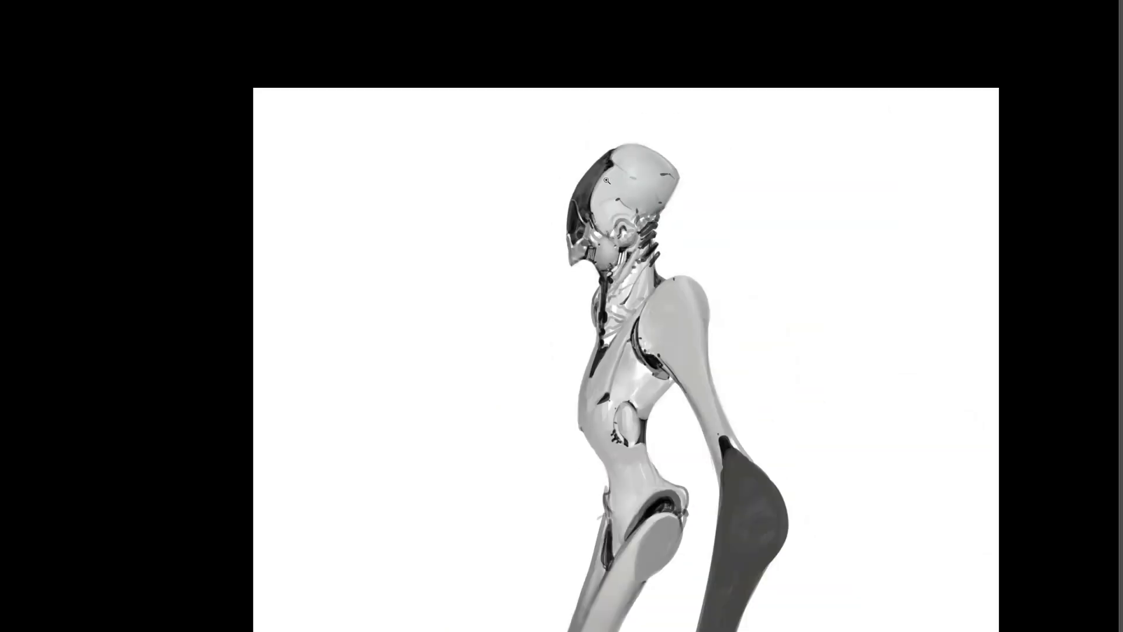
left_click(607, 181)
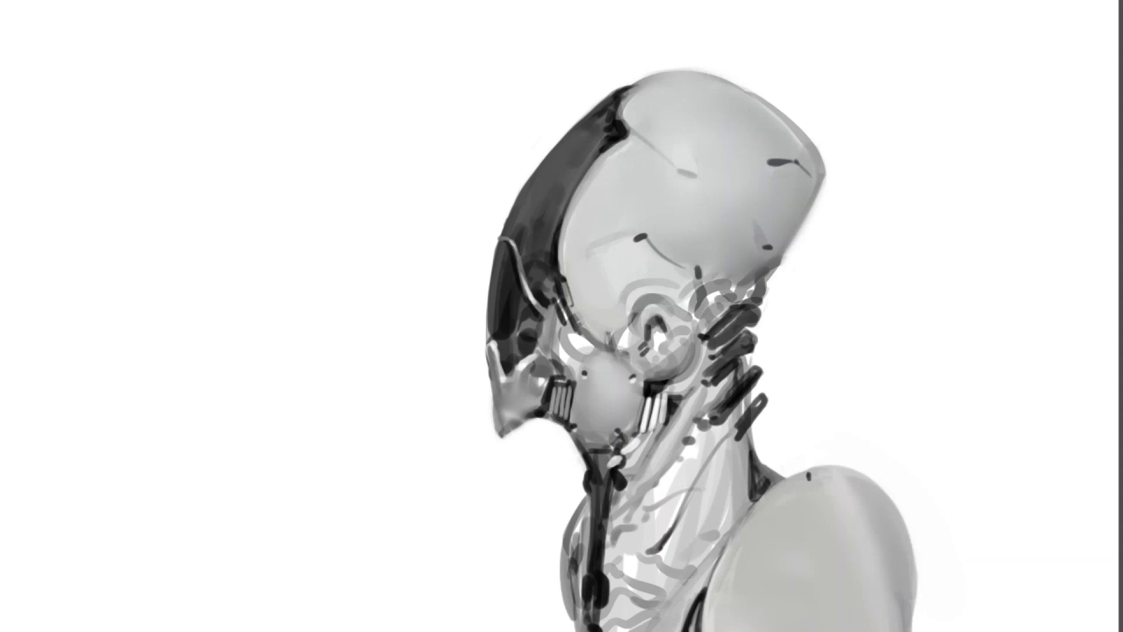
left_click(534, 276, "alt")
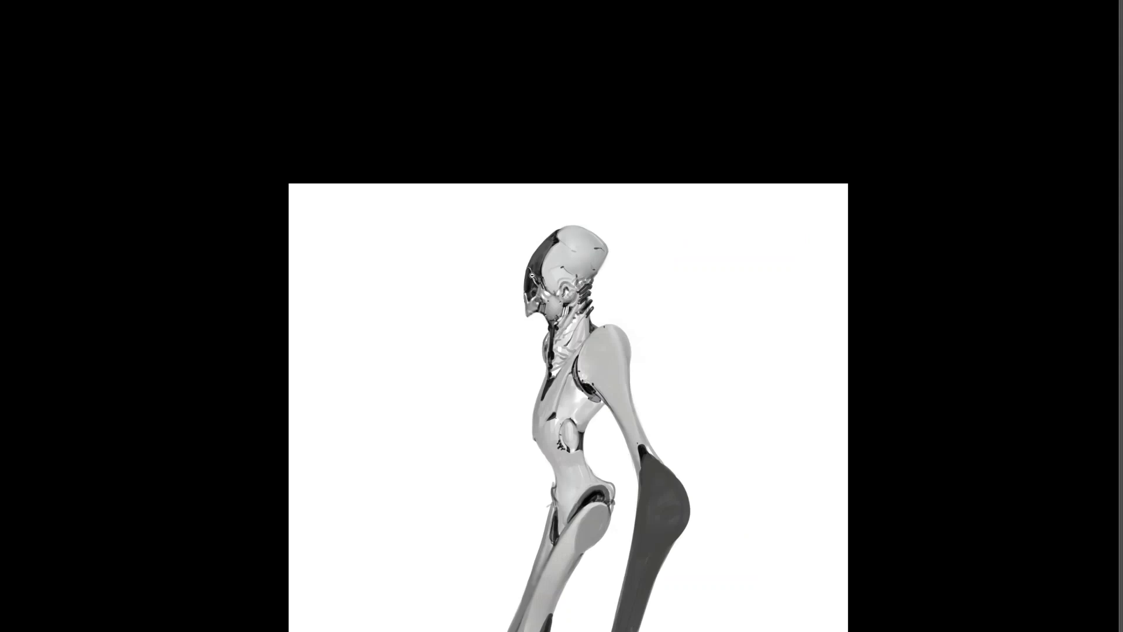
key("ctrl+shift+h")
left_click_drag(640, 278, 645, 229)
left_click(622, 209)
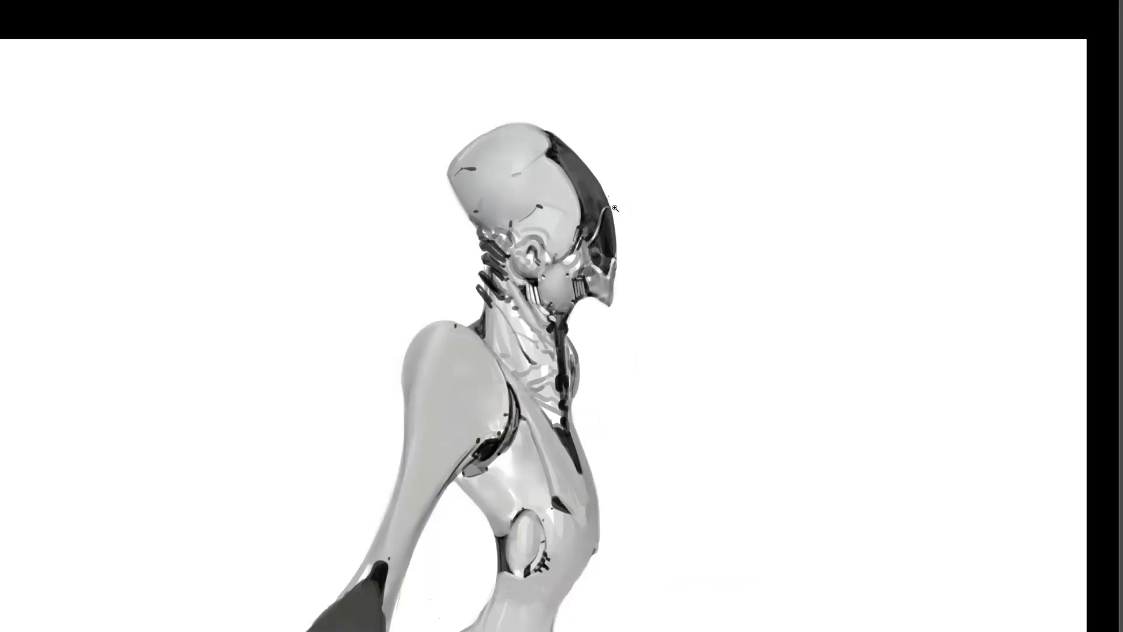